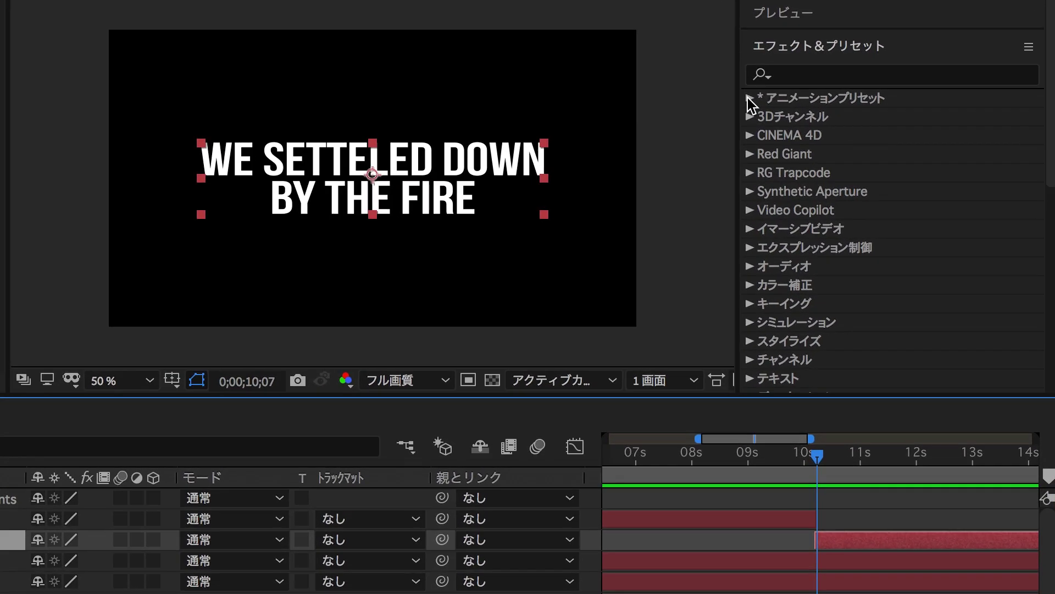
Step: Apply the Text > Animate In フェードアップ (文字) preset to the fire lyric
click(750, 99)
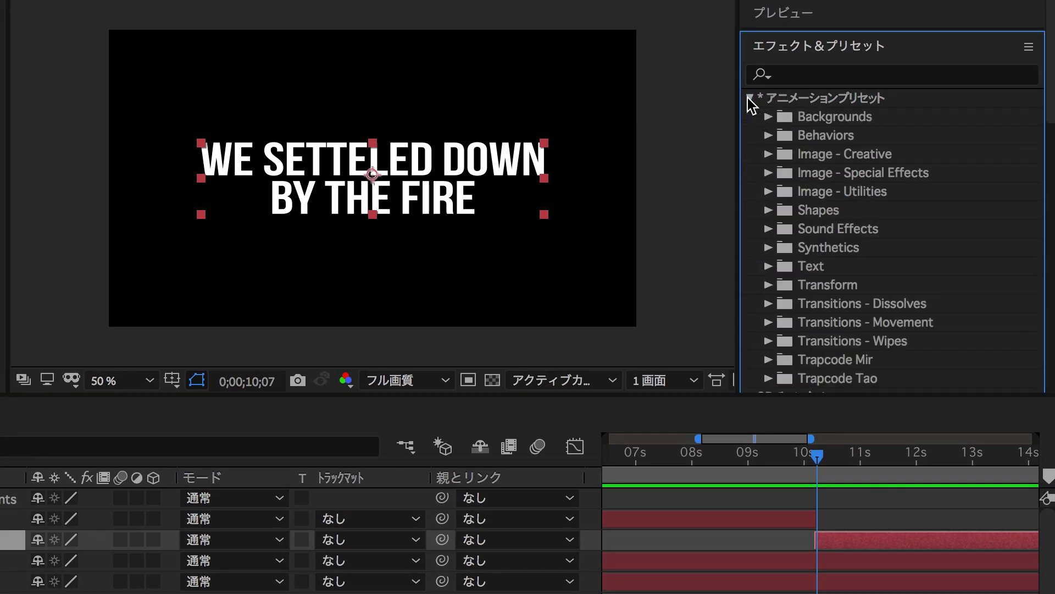
click(769, 266)
scroll(830, 270, down, 5)
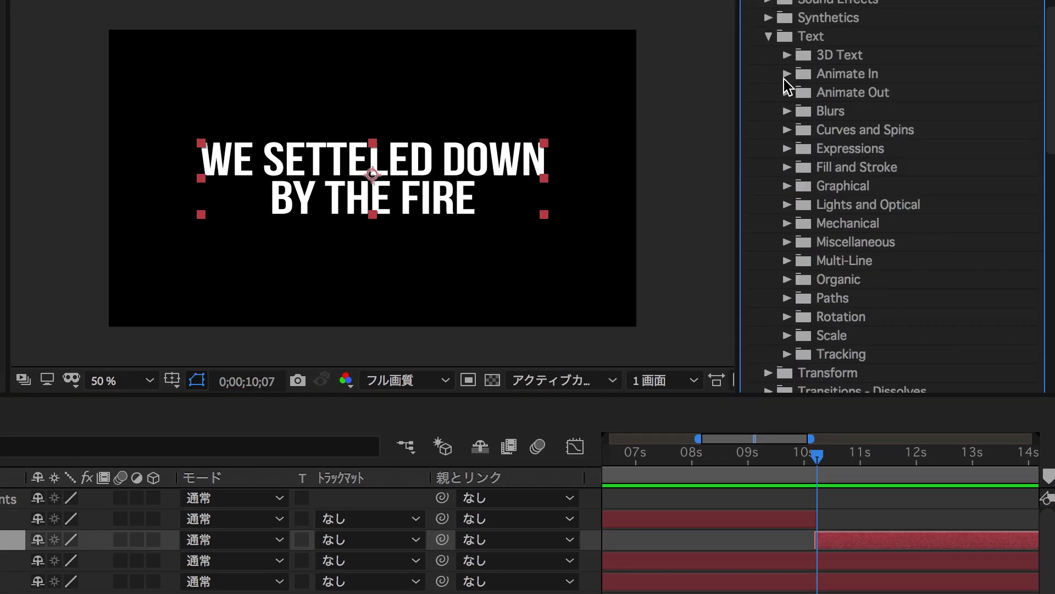
click(787, 73)
scroll(872, 177, down, 1)
scroll(872, 177, down, 7)
scroll(880, 110, up, 7)
scroll(882, 44, down, 8)
scroll(853, 207, up, 1)
scroll(894, 57, up, 3)
scroll(885, 114, up, 2)
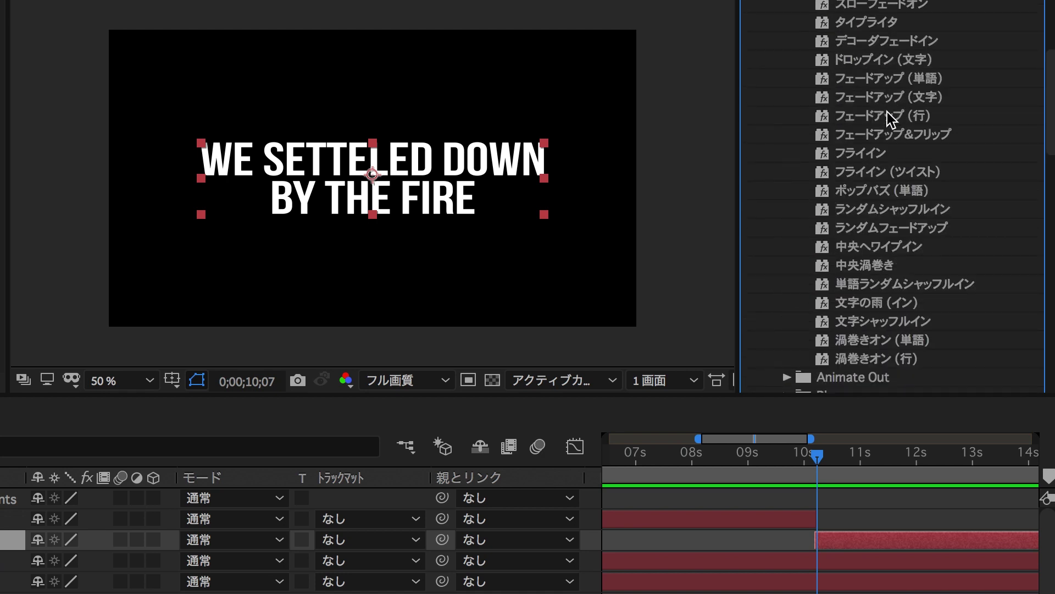
double_click(853, 97)
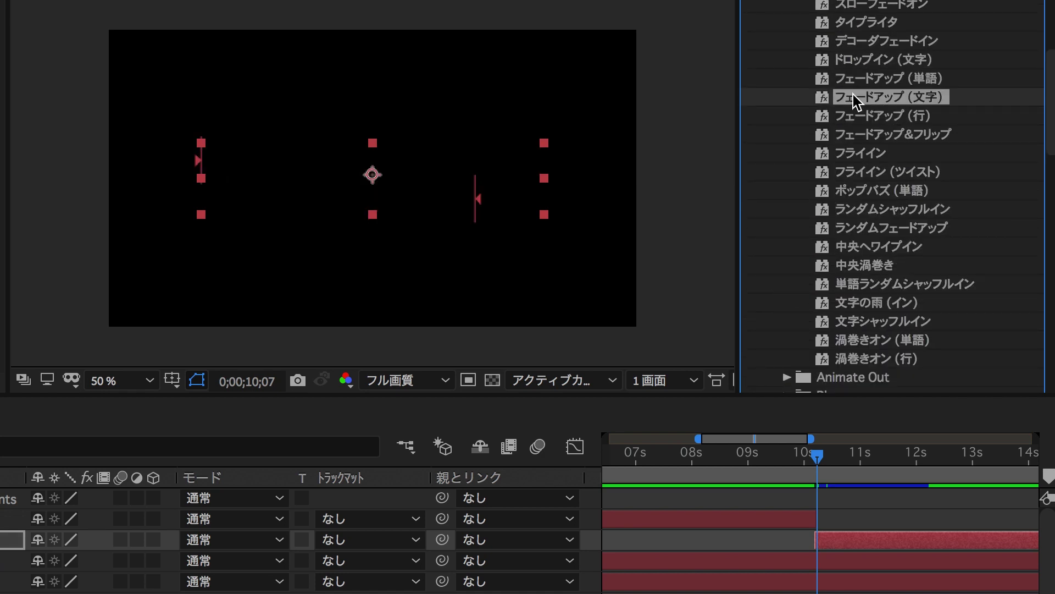
Step: Scrub through the character fade-up and reveal its keyframes with U
mouse_move(825, 448)
mouse_down()
mouse_move(913, 470)
mouse_move(813, 459)
mouse_move(914, 466)
mouse_up()
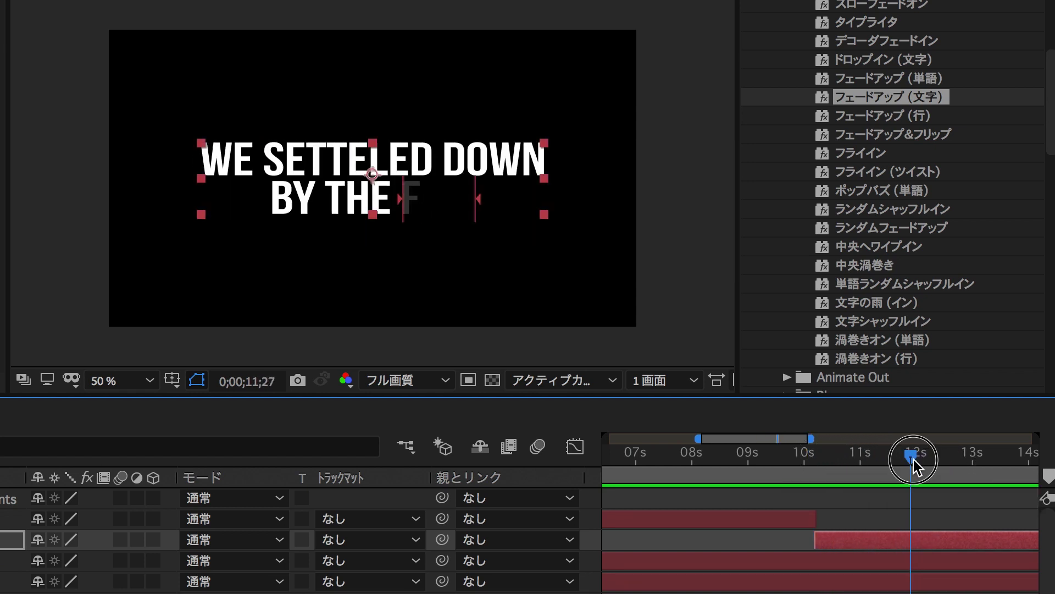
key(u)
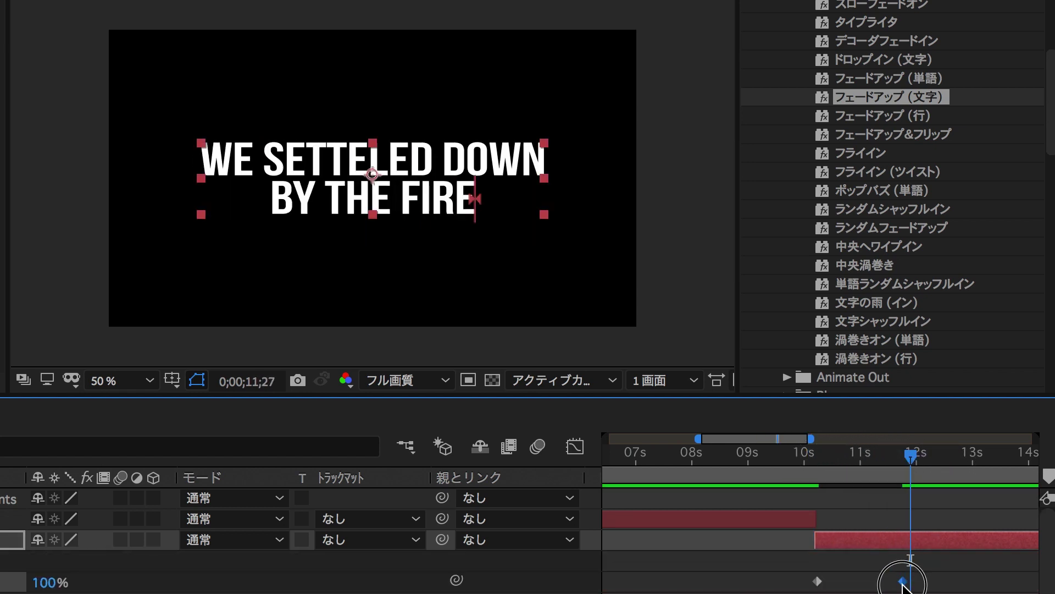
drag(811, 454, 921, 471)
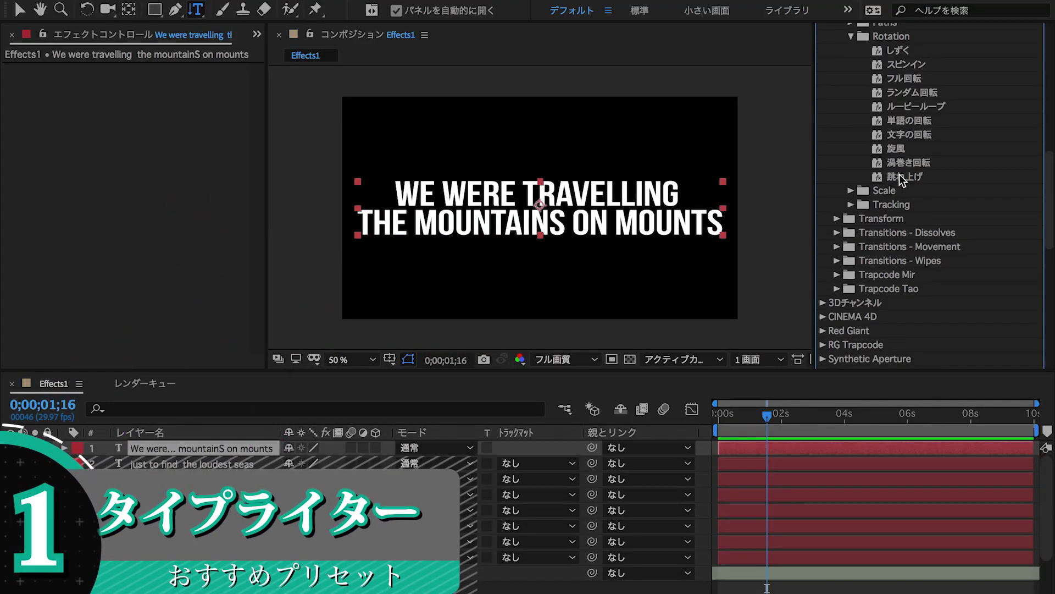
Step: Search the presets for タイプライタ and apply it to the first lyric line
scroll(899, 174, up, 4)
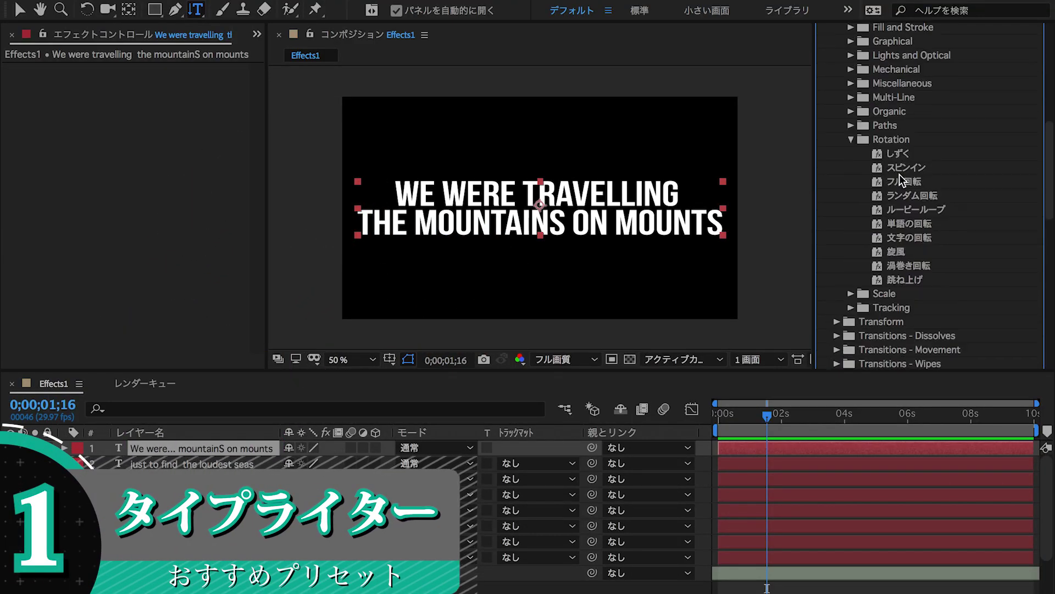
click(856, 142)
scroll(863, 137, up, 10)
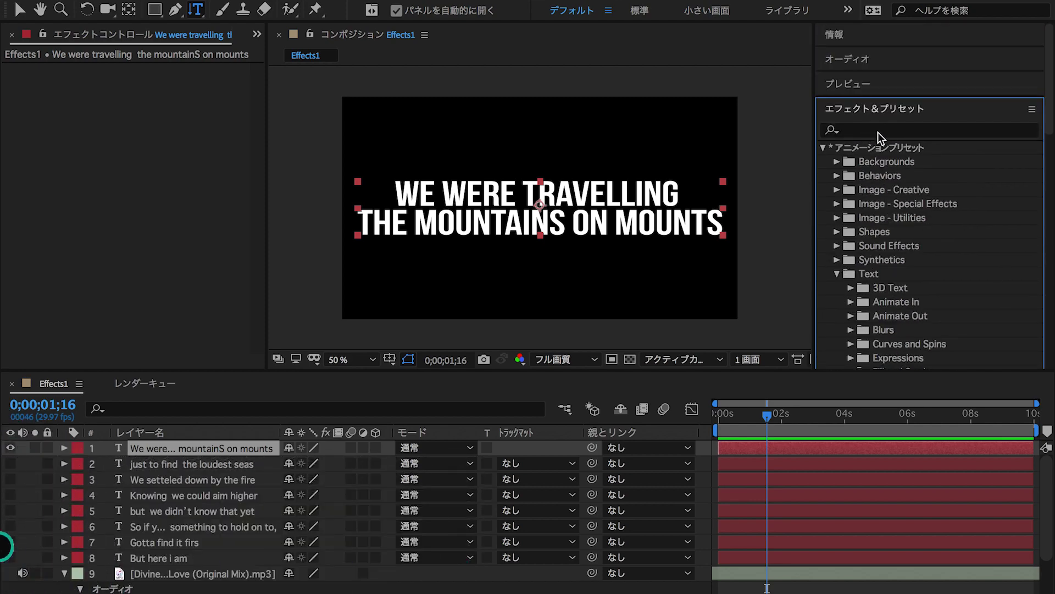
click(878, 132)
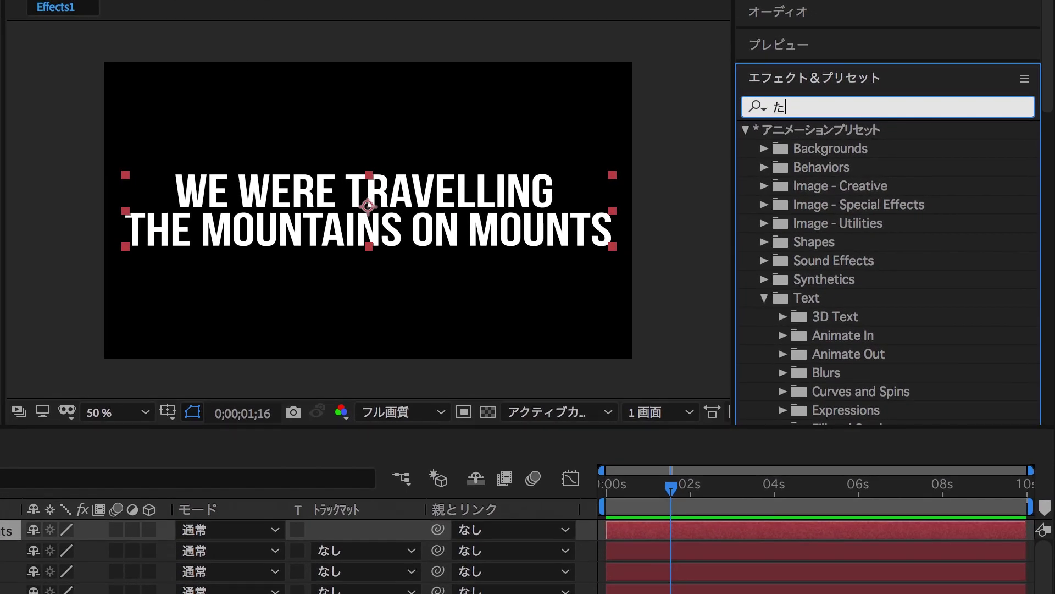
text(i)
key(Return)
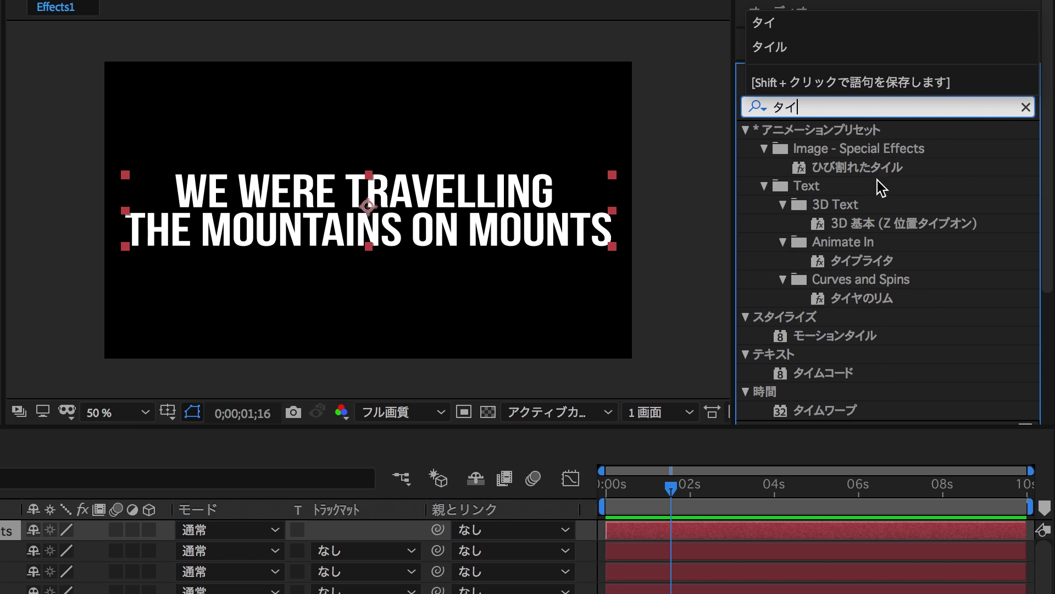
double_click(872, 262)
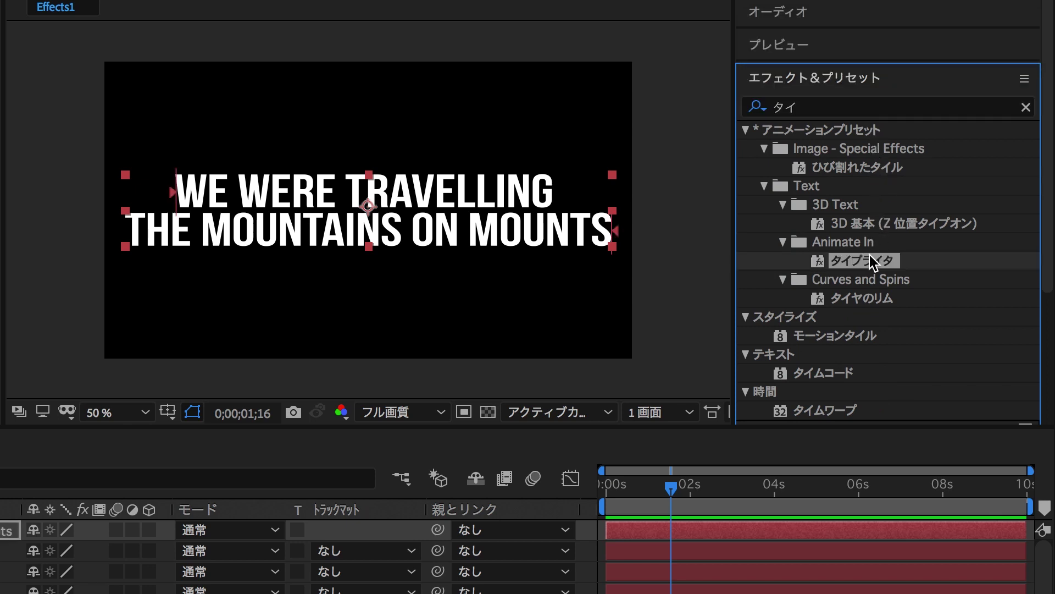
click(676, 495)
Step: Preview the typewriter line and trim the first lyric layer's out point near 5 seconds
drag(728, 506, 668, 506)
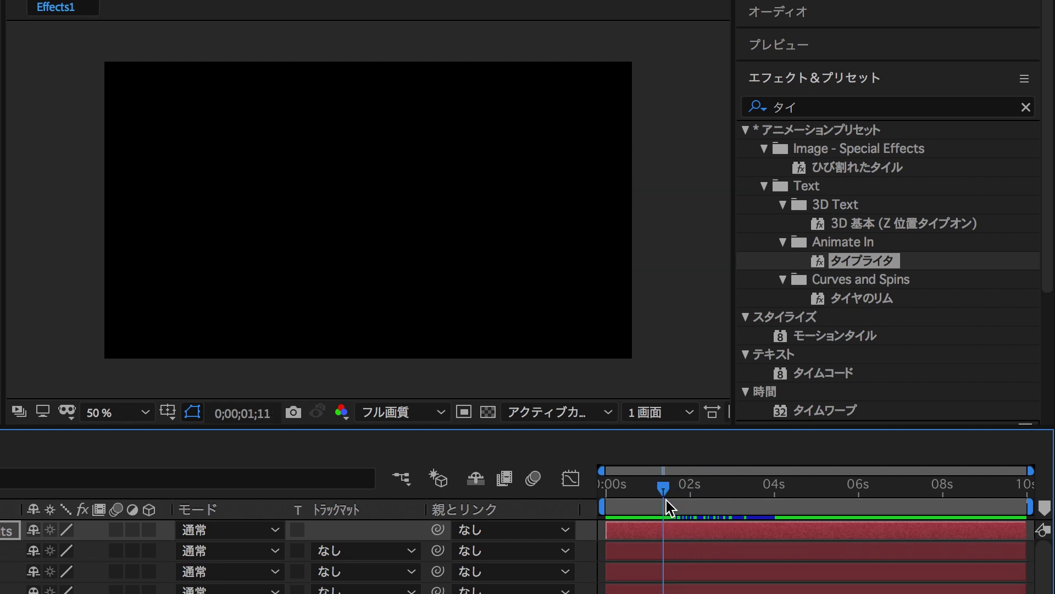
key(space)
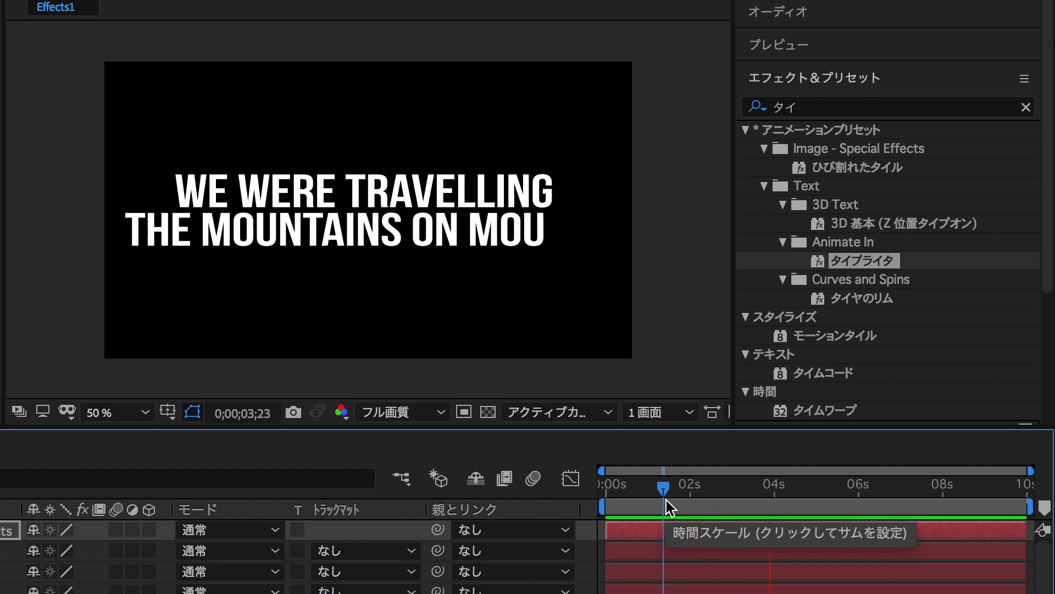
key(space)
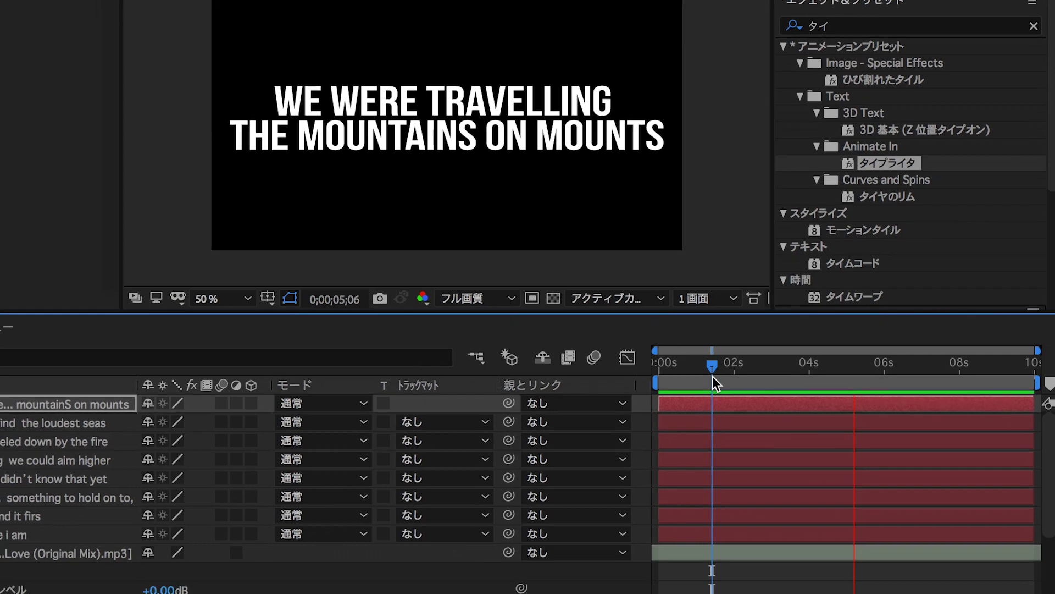
key(space)
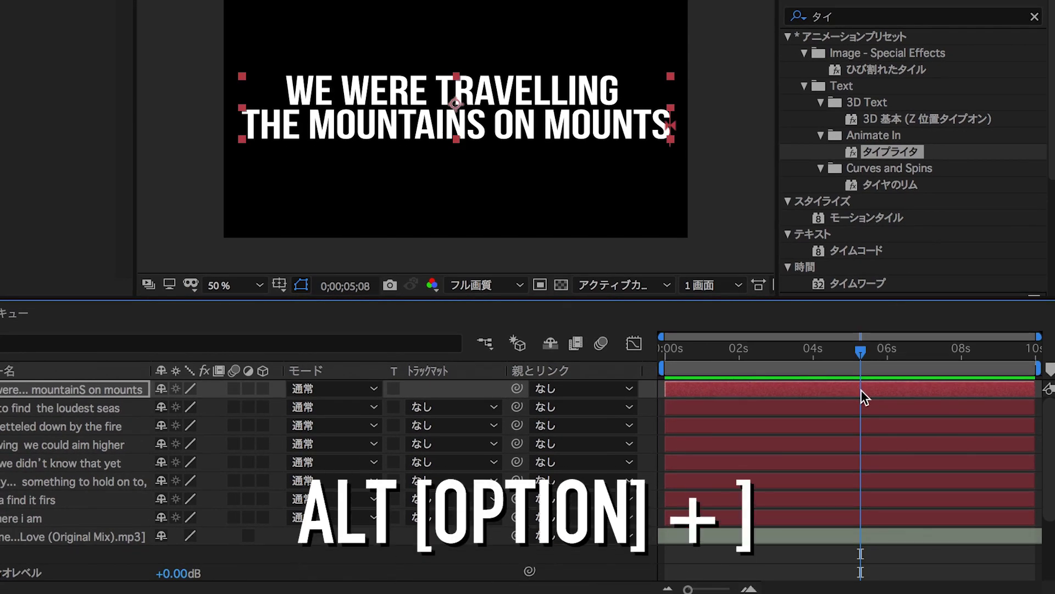
key(alt+bracketright)
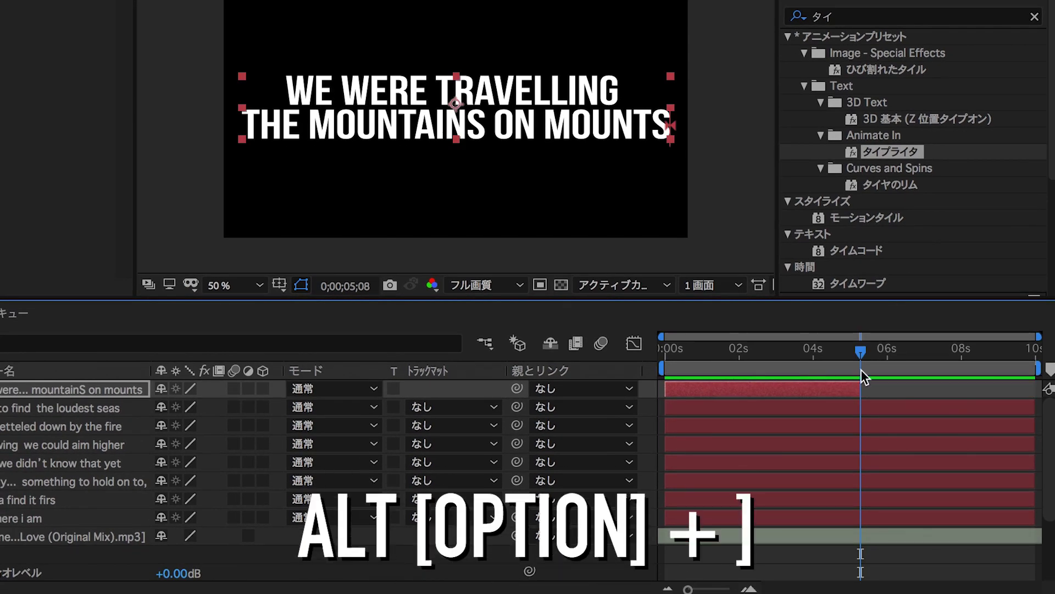
Step: Set the time just before 5 seconds and show the music track's waveform
click(866, 350)
drag(866, 351, 856, 350)
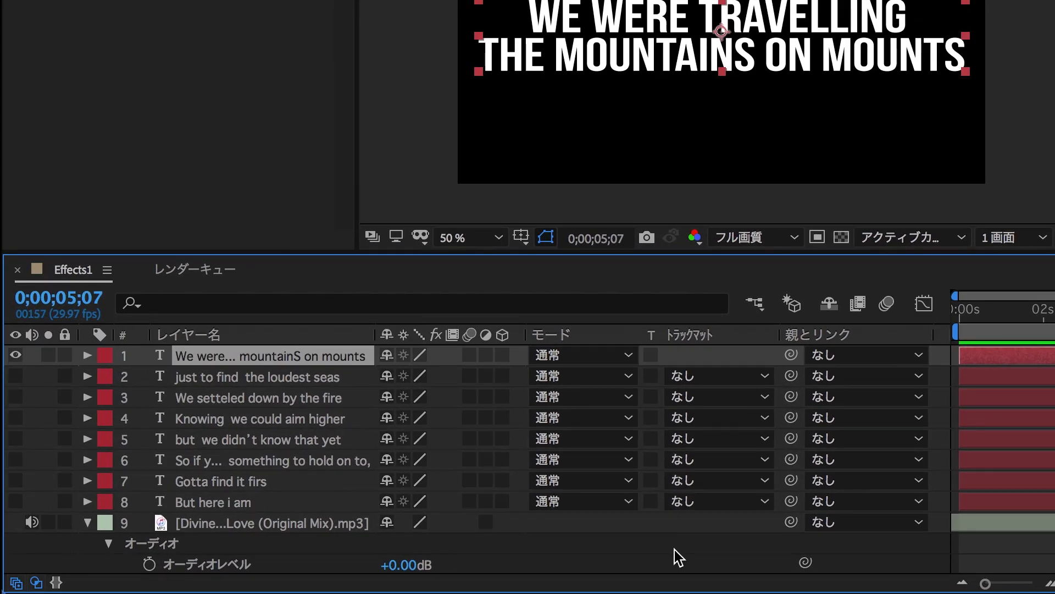
key(l)
key(l)
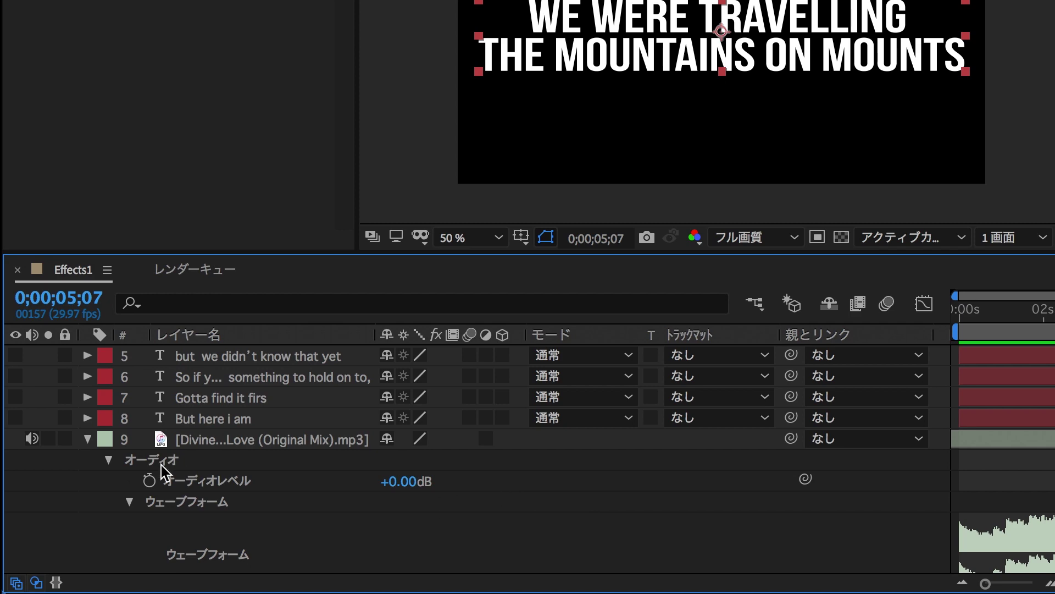
Step: Change the Effects1 composition duration to 0;00;30;00 in Composition Settings
right_click(80, 484)
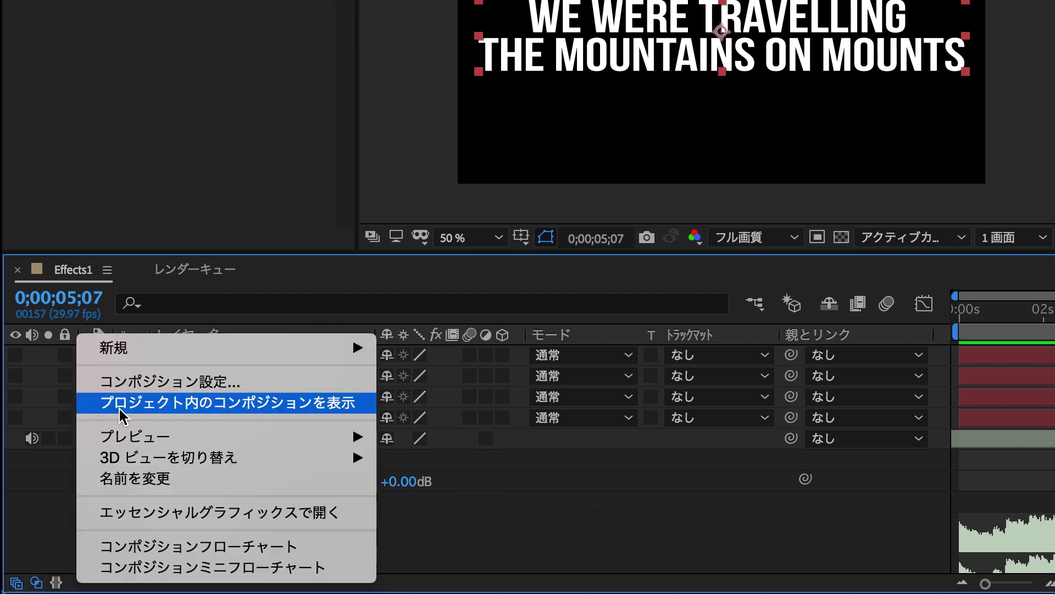
click(194, 383)
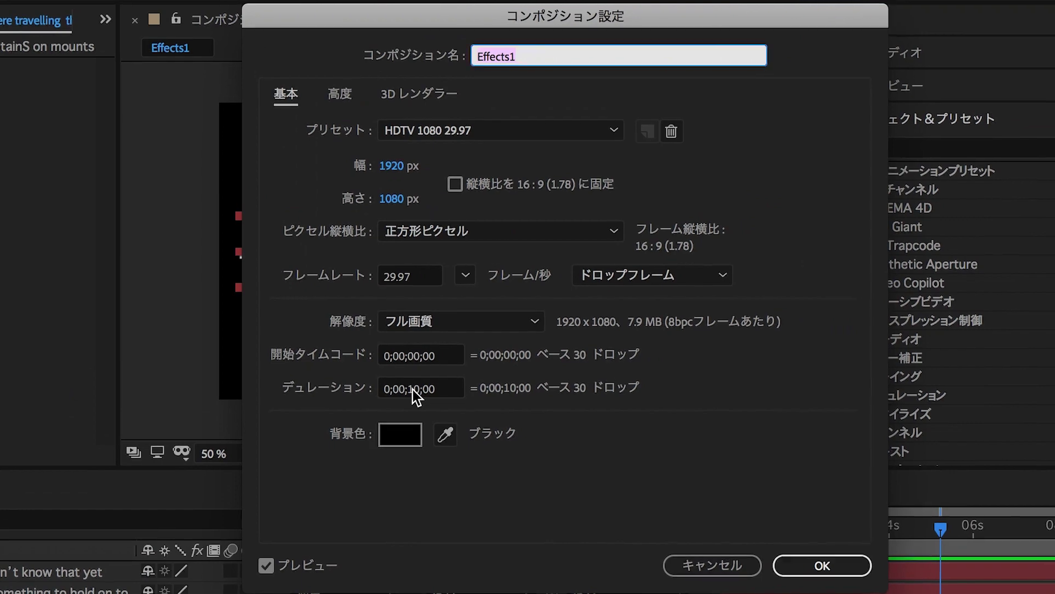
click(413, 389)
text(3)
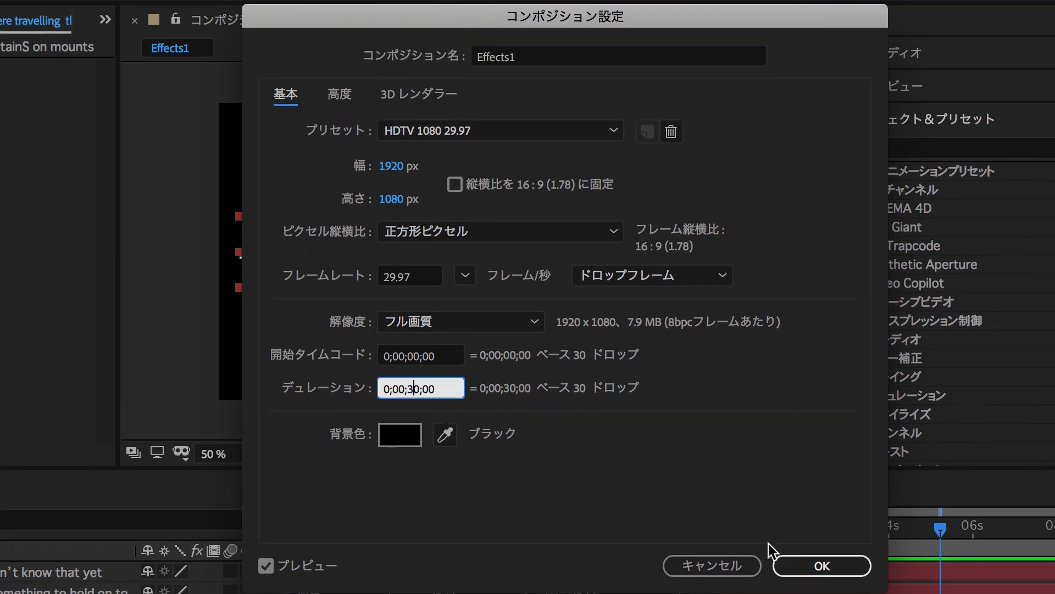
click(821, 566)
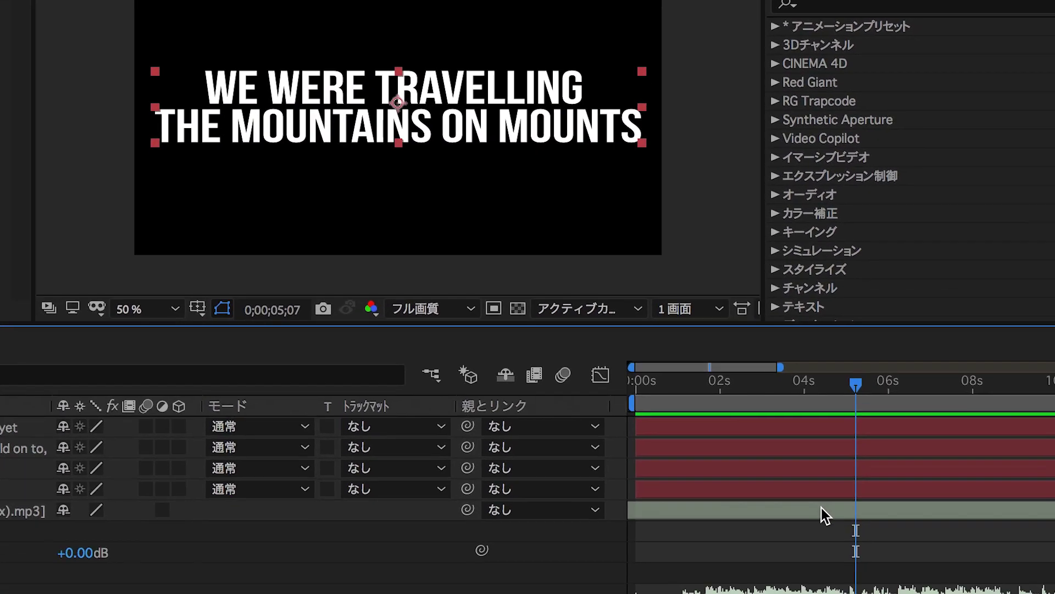
Step: Stretch the remaining lyric layers' out points to 30 seconds, then zoom near the first line's end
scroll(775, 455, up, 3)
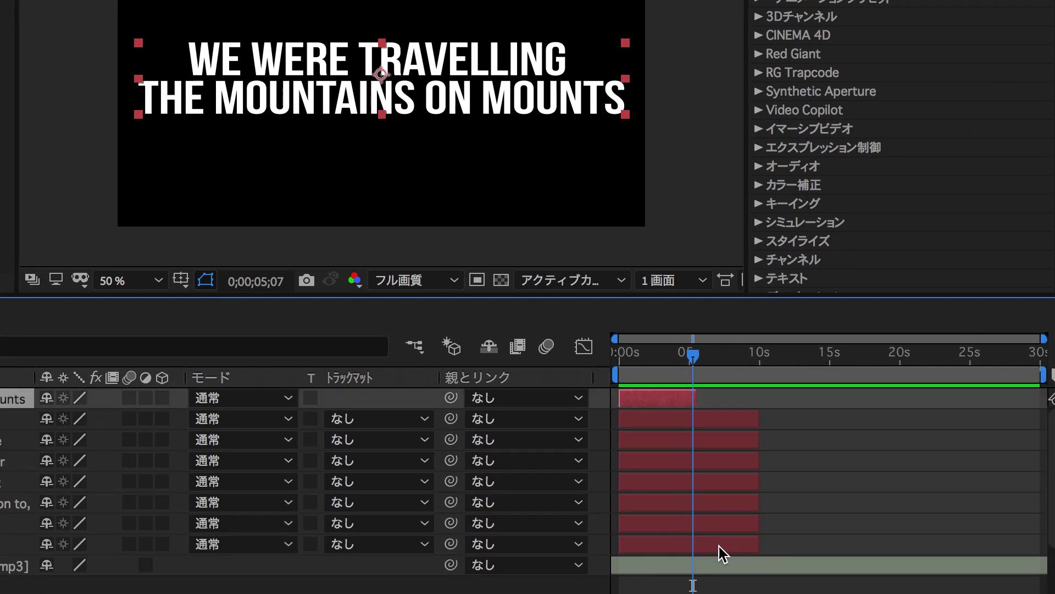
shift+click(718, 551)
drag(759, 545, 1039, 544)
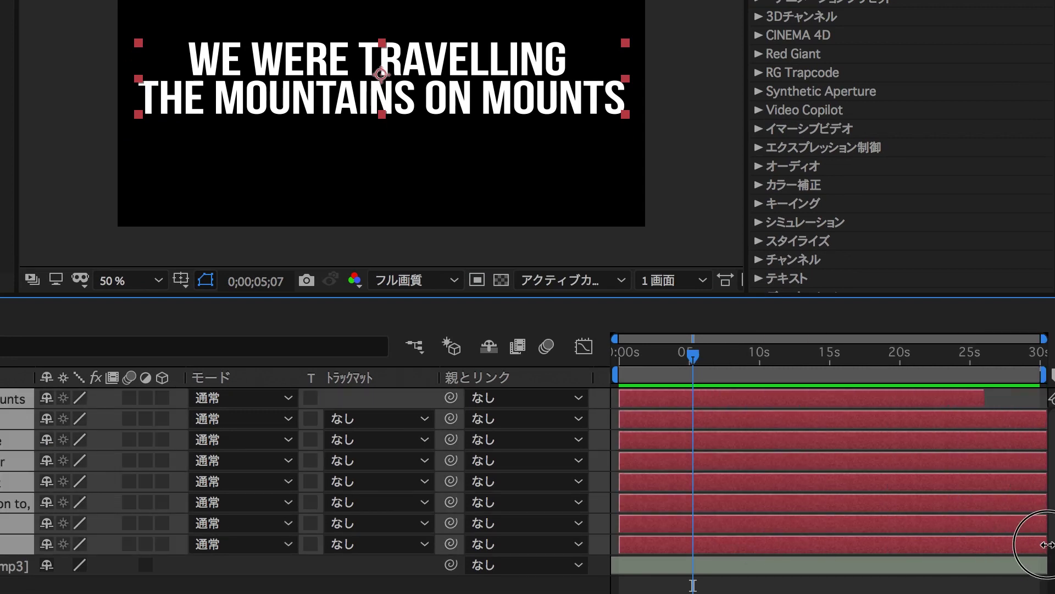
click(700, 355)
key(equal)
key(alt+bracketright)
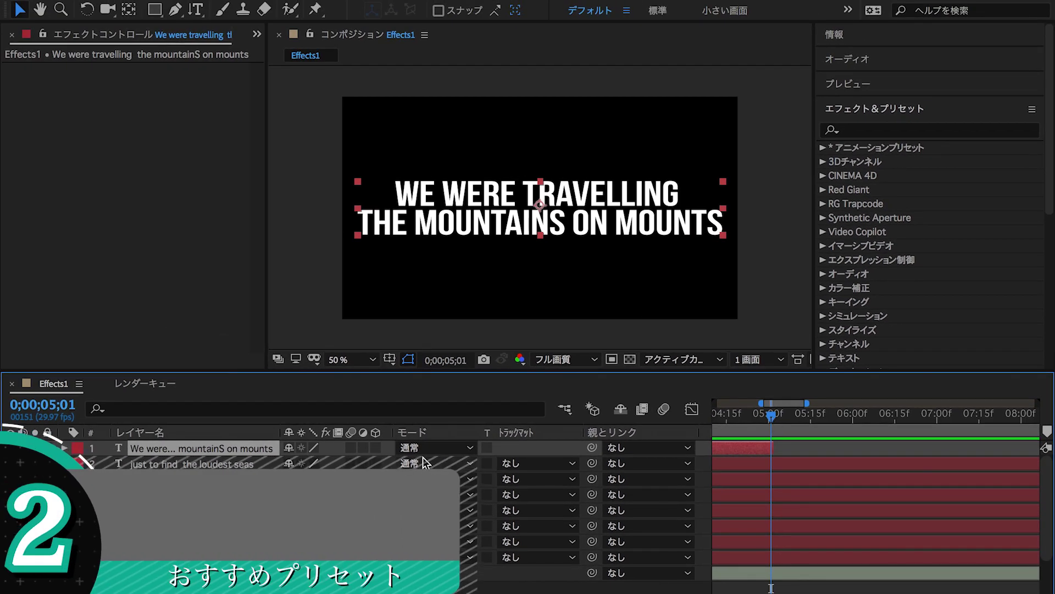
Step: Start the second lyric layer one frame after the first line and apply the 麦畑 preset
key(Page_Down)
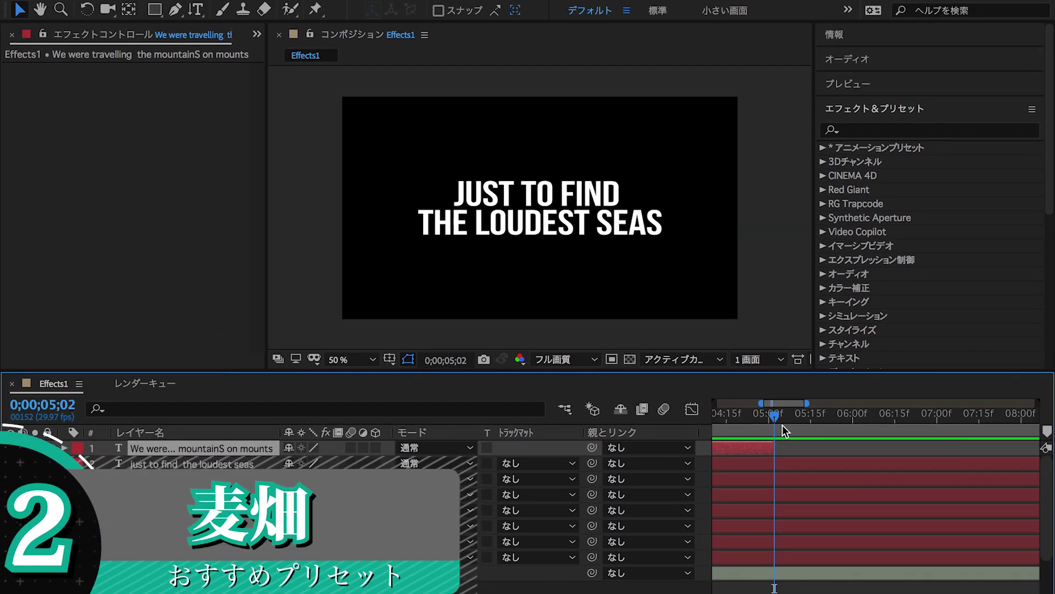
key(ctrl+Down)
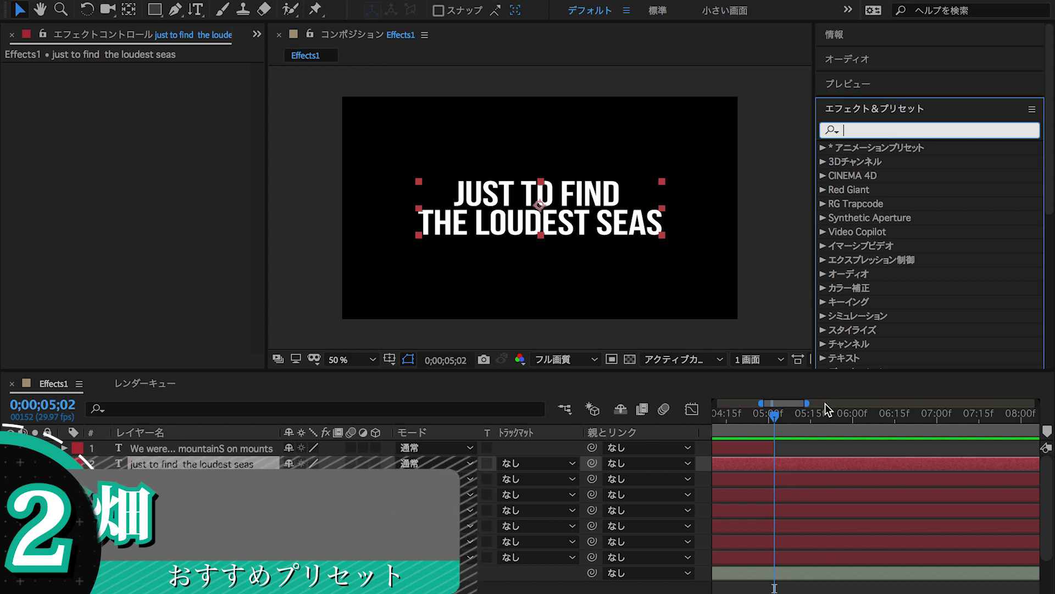
key(alt+bracketleft)
click(863, 129)
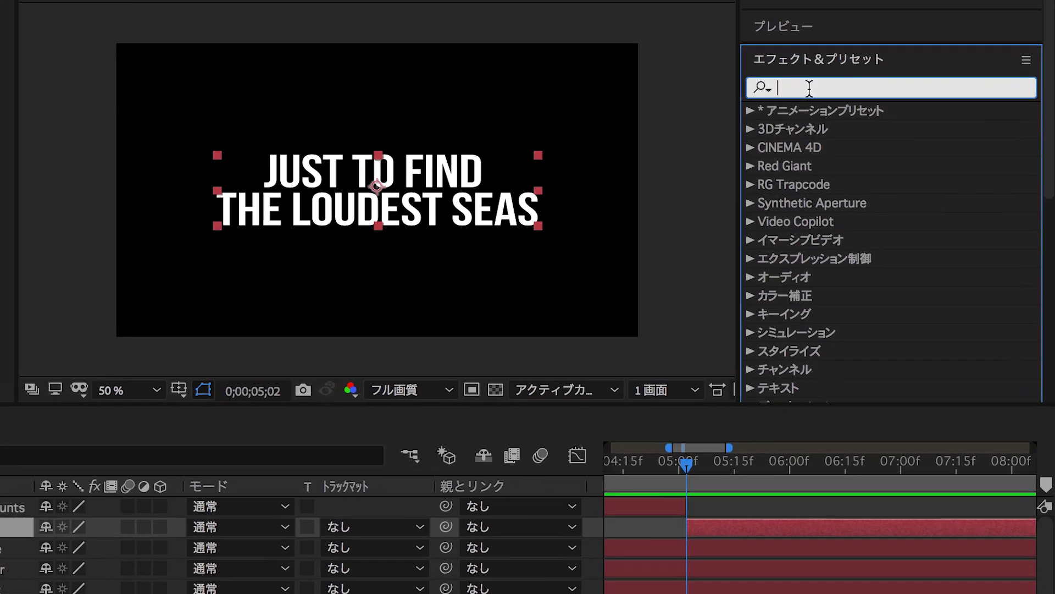
text(むぎb)
click(792, 202)
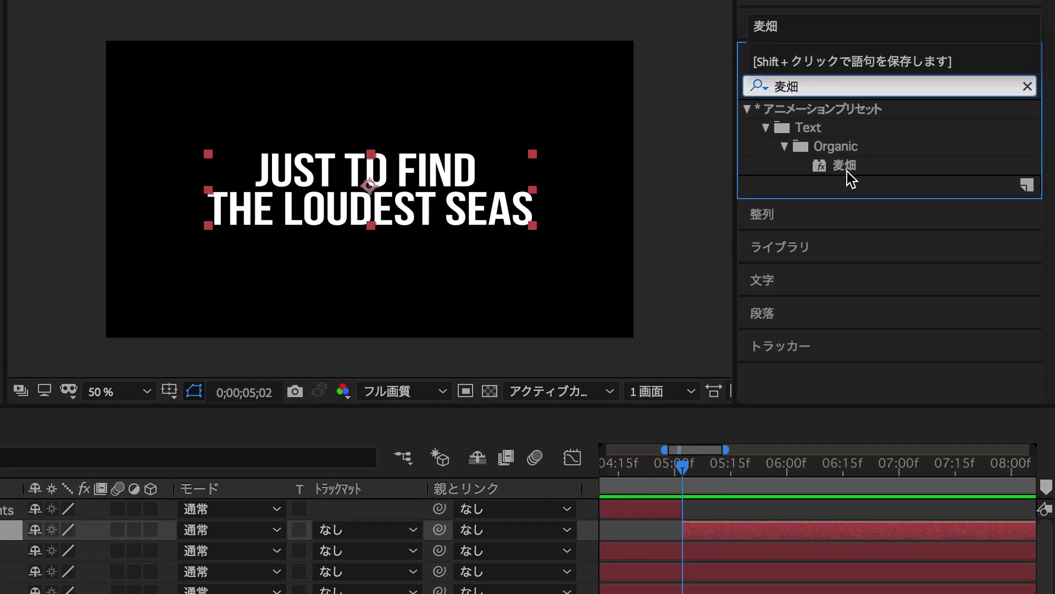
double_click(846, 170)
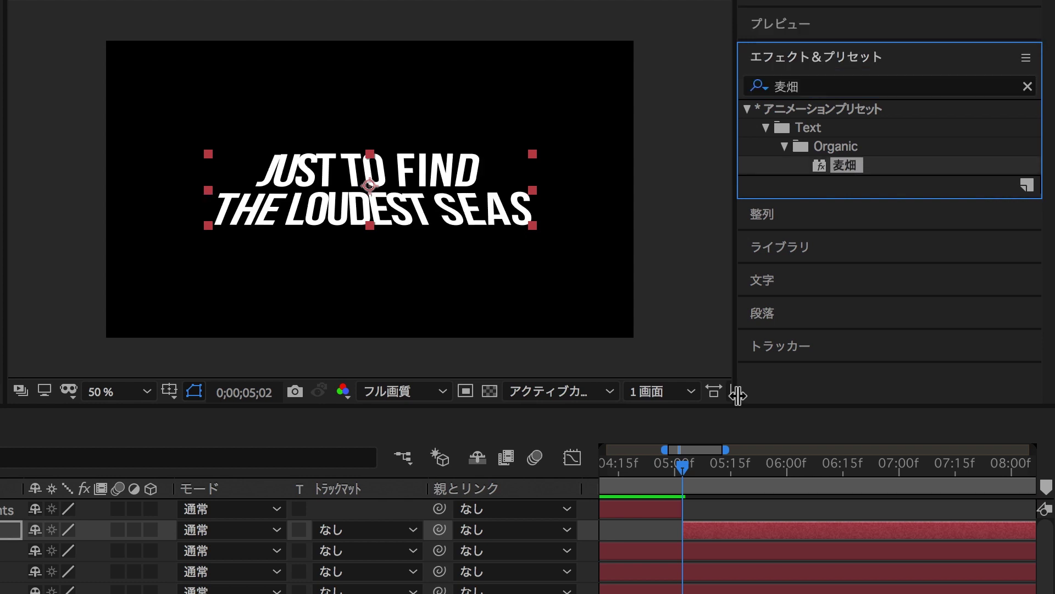
Step: Preview the 麦畑 animation on JUST TO FIND THE LOUDEST SEAS, then widen the timeline
drag(684, 470, 671, 469)
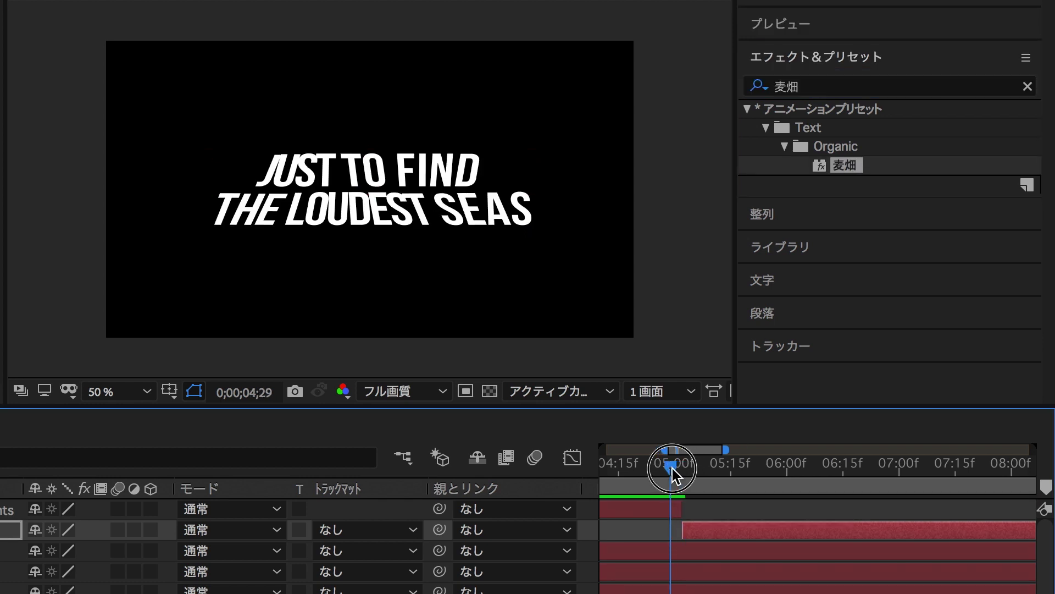
key(space)
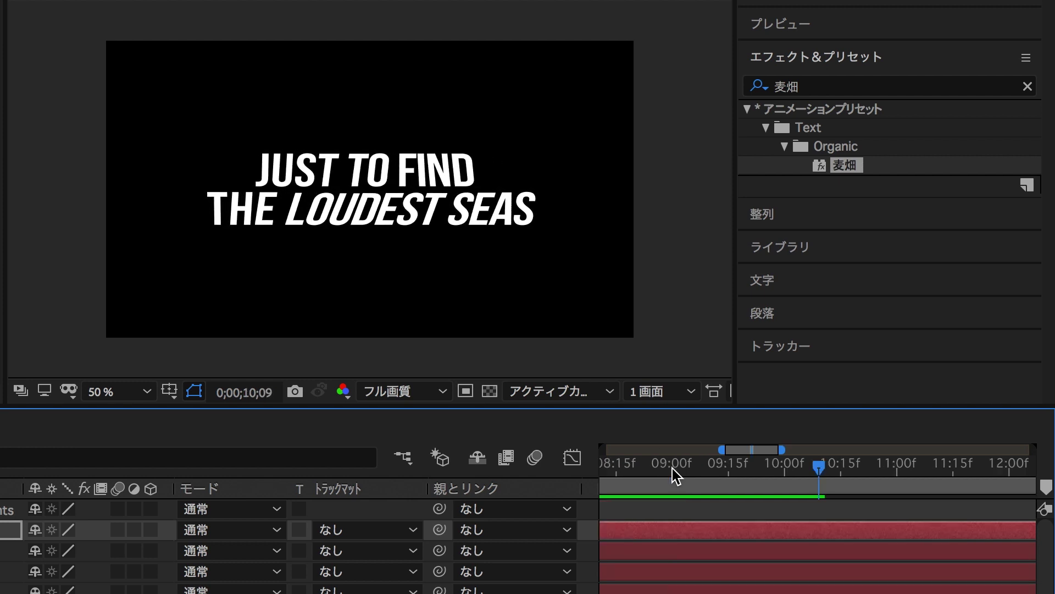
key(minus)
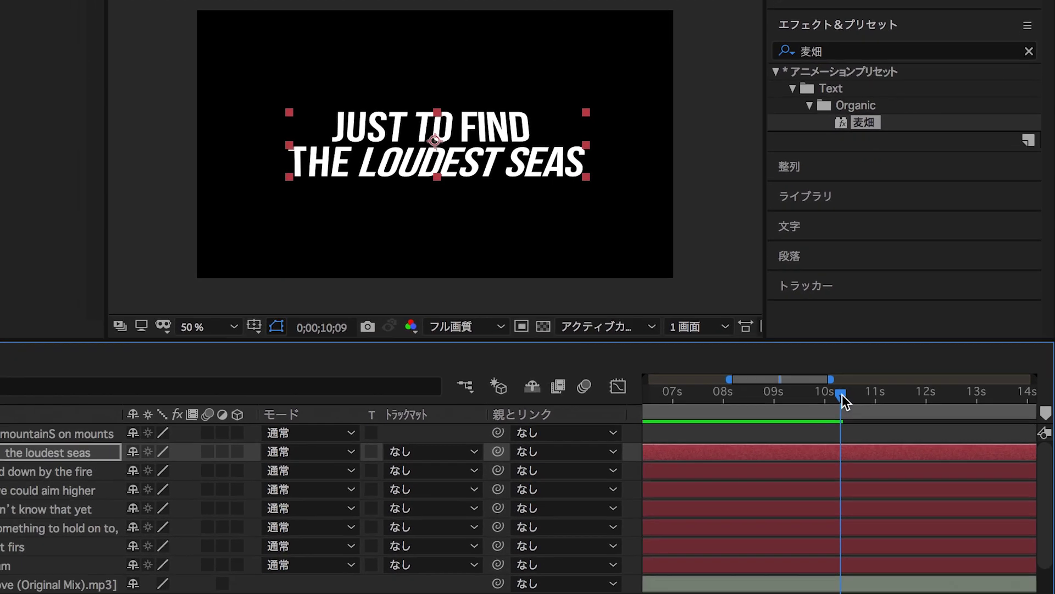
click(849, 355)
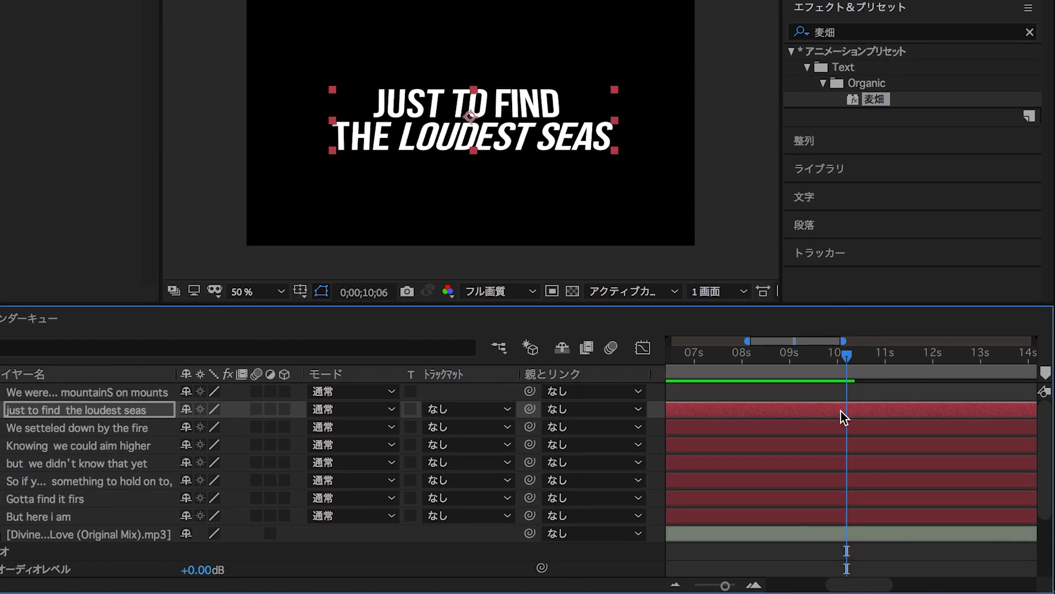
Step: End the LOUDEST SEAS layer near 10 s, start the fire layer there, and clear the preset search
key(alt+bracketright)
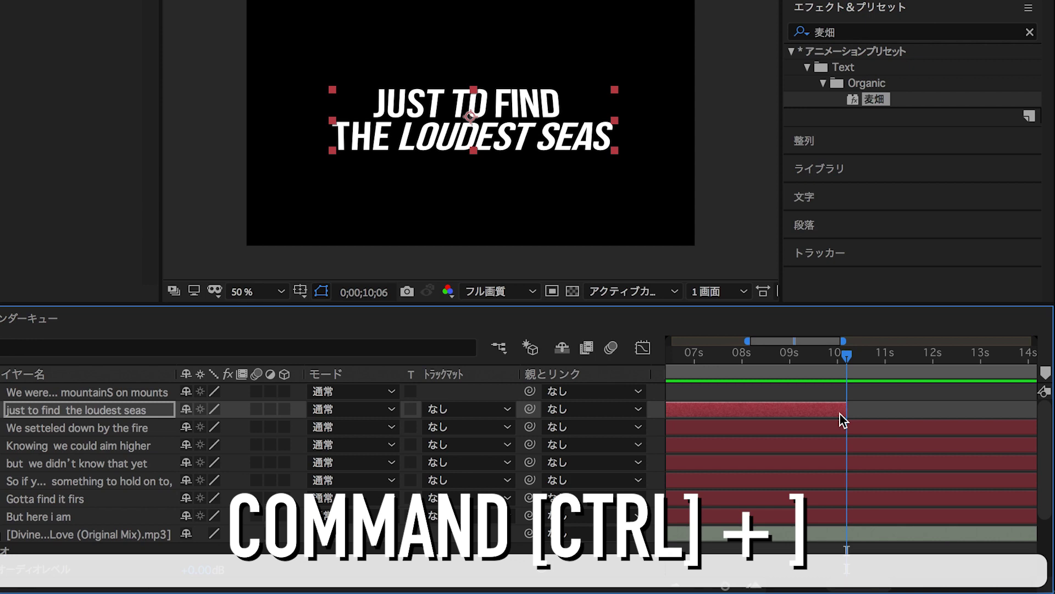
click(841, 434)
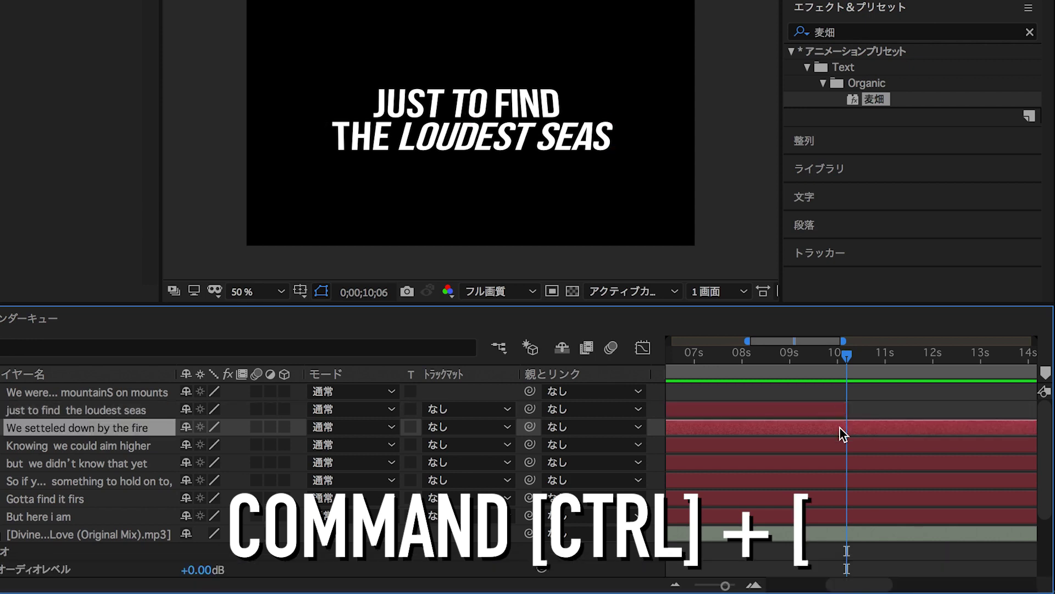
key(alt+bracketleft)
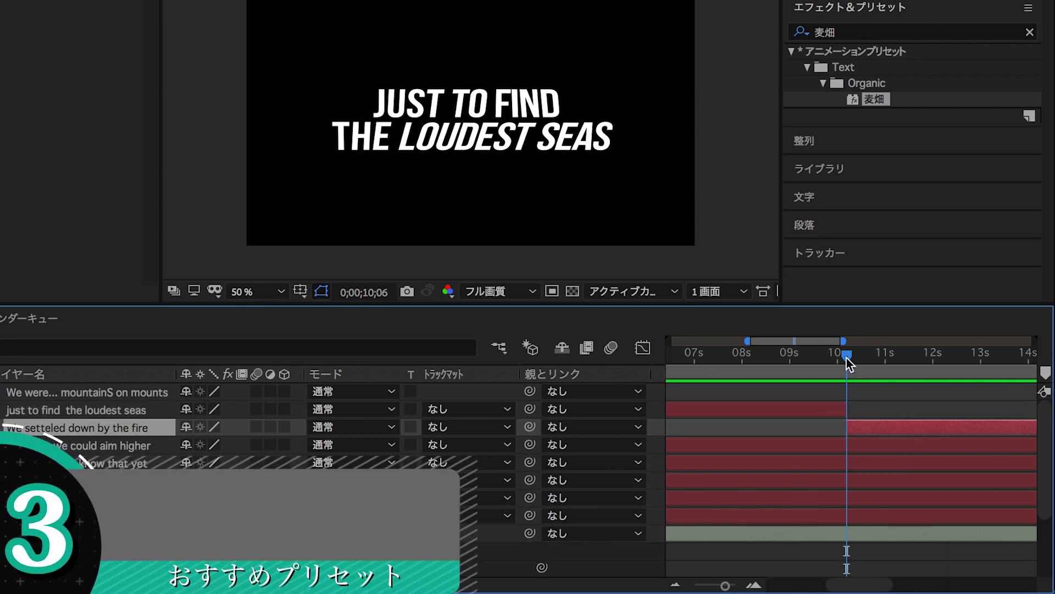
click(847, 357)
click(1030, 32)
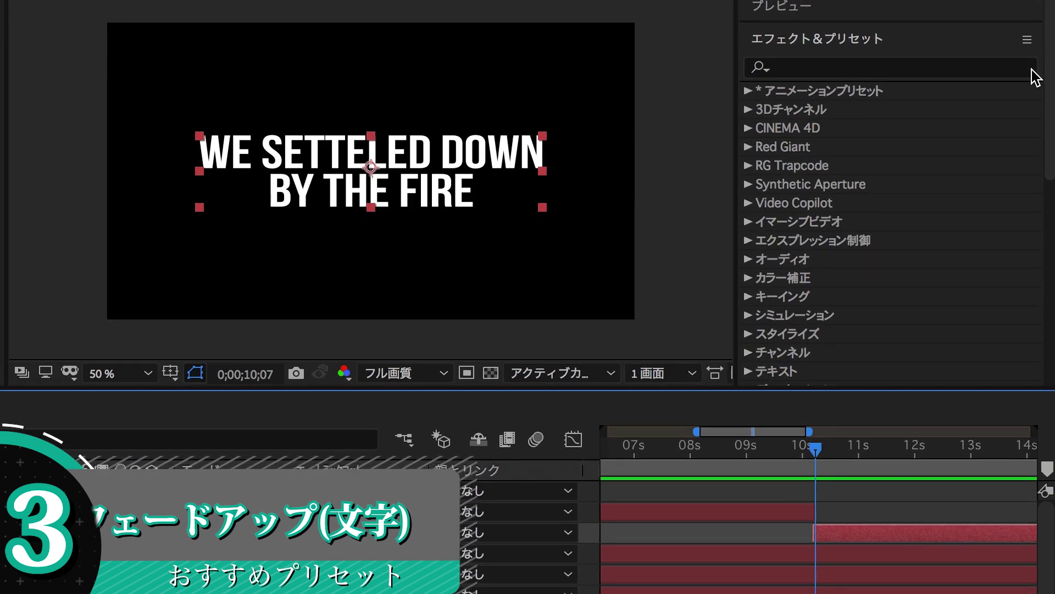
Step: Apply the Text > Animate In フェードアップ (文字) preset to the We setteled down by the fire lyric
click(748, 91)
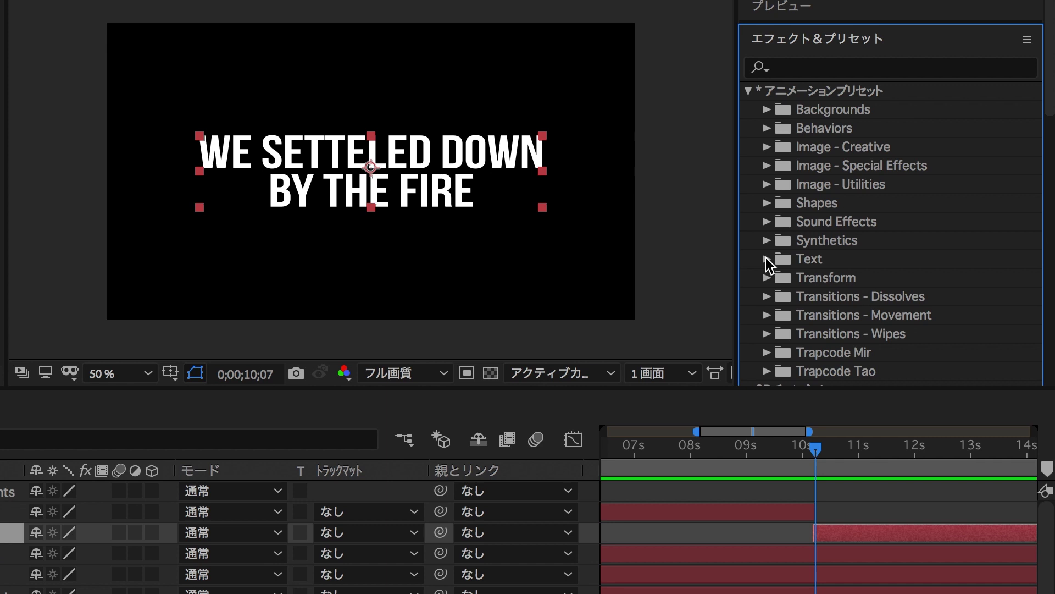
click(767, 259)
scroll(828, 270, down, 3)
scroll(828, 270, down, 3)
scroll(830, 270, down, 2)
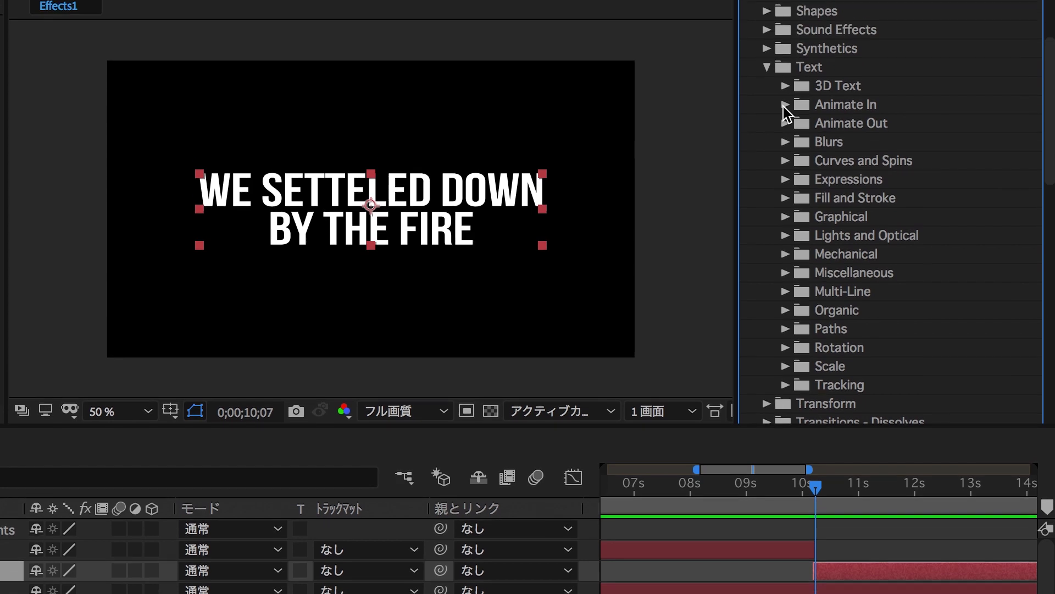
click(785, 67)
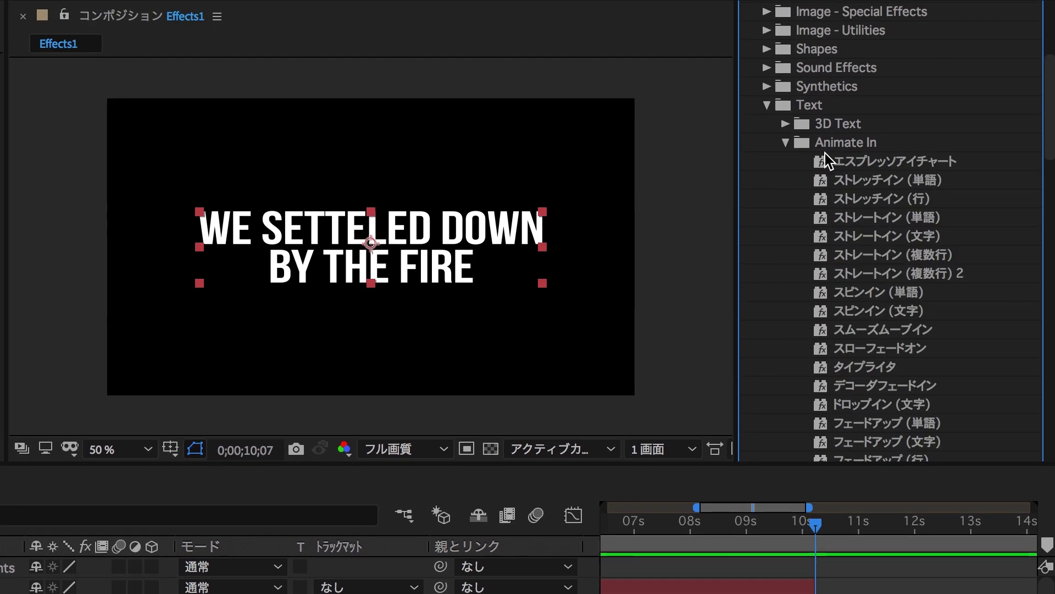
scroll(865, 242, down, 2)
scroll(865, 242, down, 3)
scroll(865, 242, down, 4)
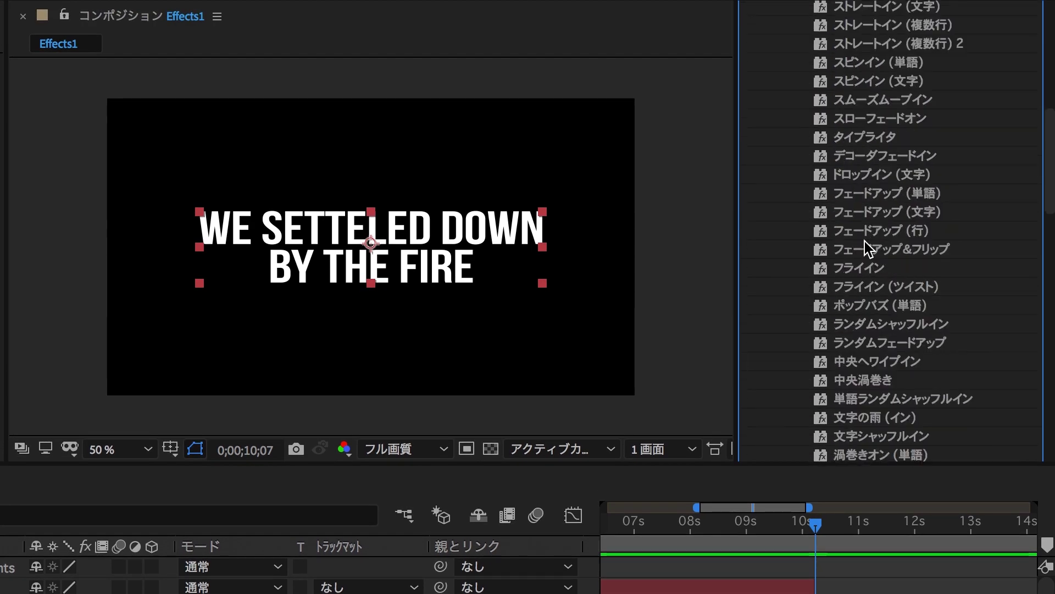
scroll(866, 242, down, 6)
scroll(866, 242, up, 11)
scroll(866, 241, up, 2)
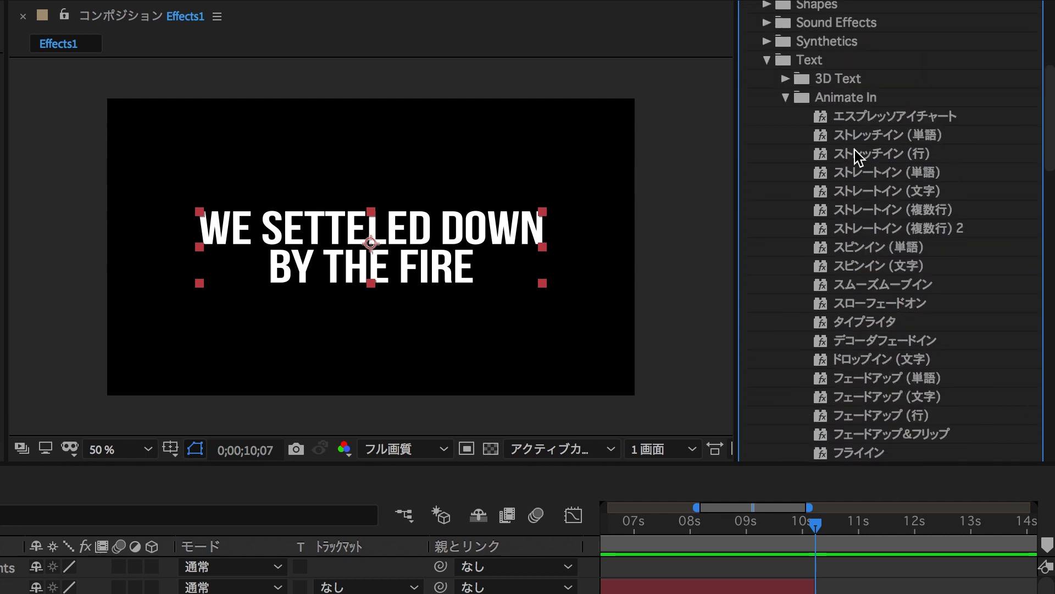
scroll(852, 263, down, 15)
scroll(855, 277, down, 3)
scroll(855, 274, up, 3)
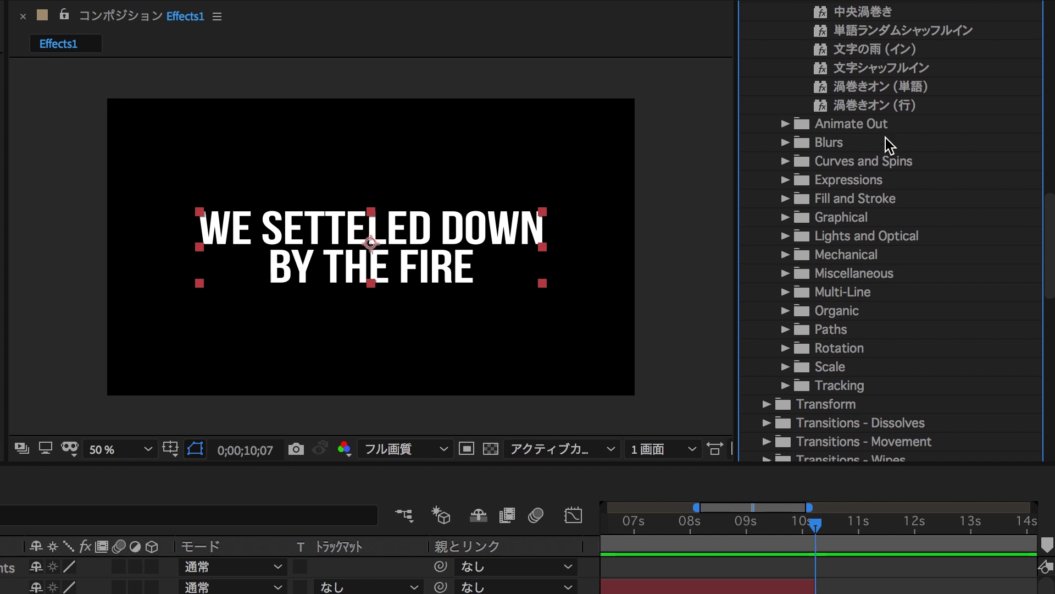
scroll(889, 187, up, 5)
scroll(889, 187, up, 7)
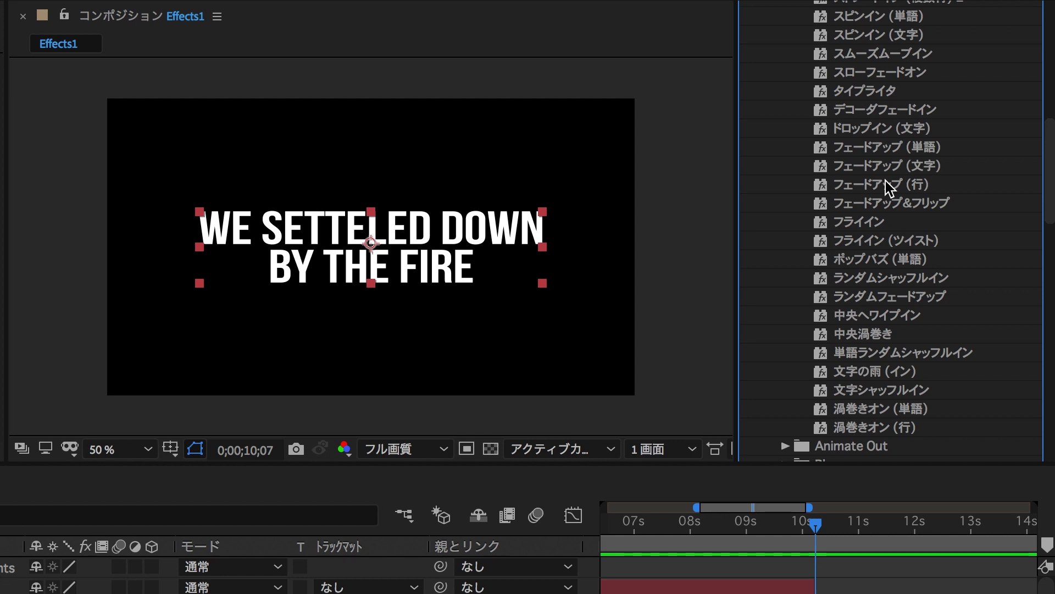
click(873, 164)
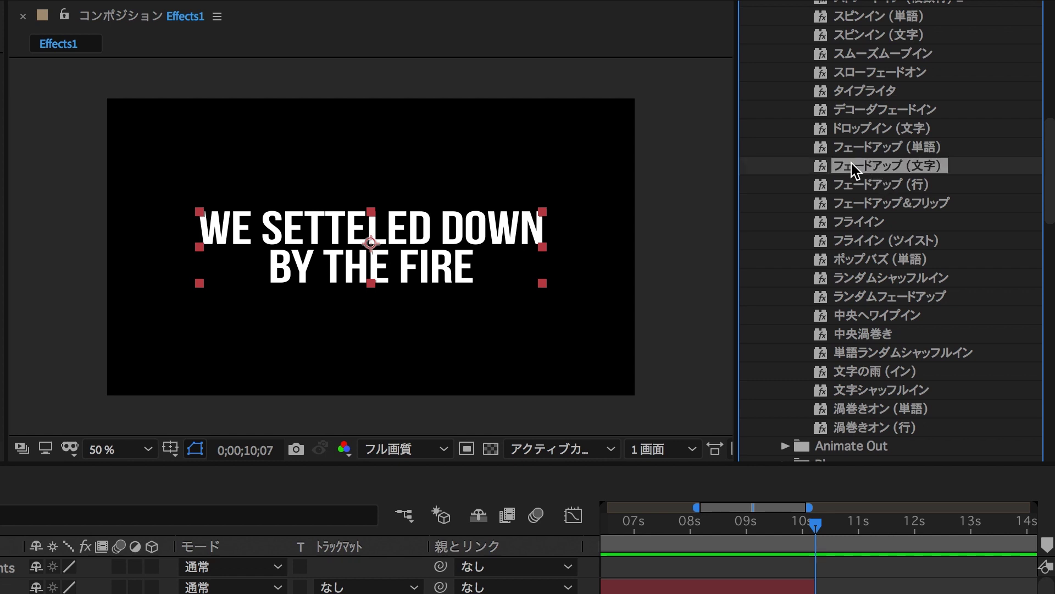
double_click(852, 165)
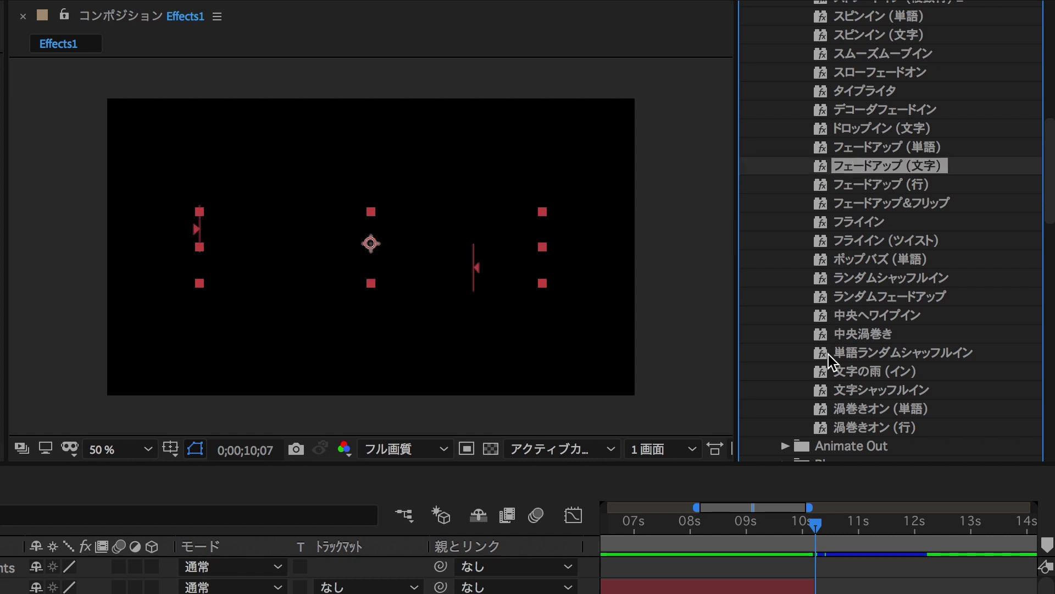
Step: Preview the fire line's fade-up and reveal its keyframes just before 12 seconds
drag(815, 522, 939, 543)
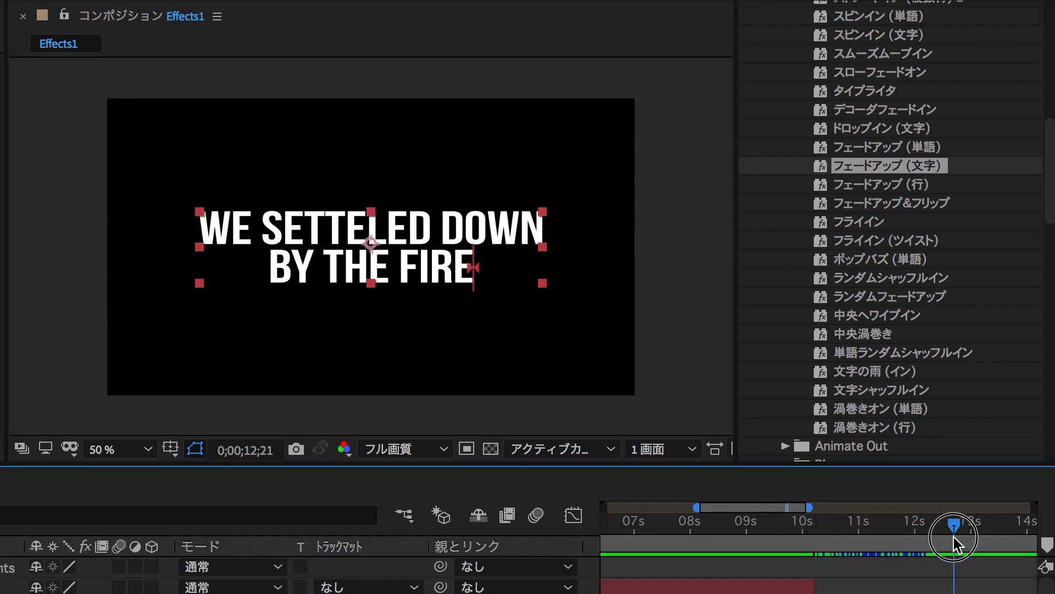
drag(873, 538, 813, 531)
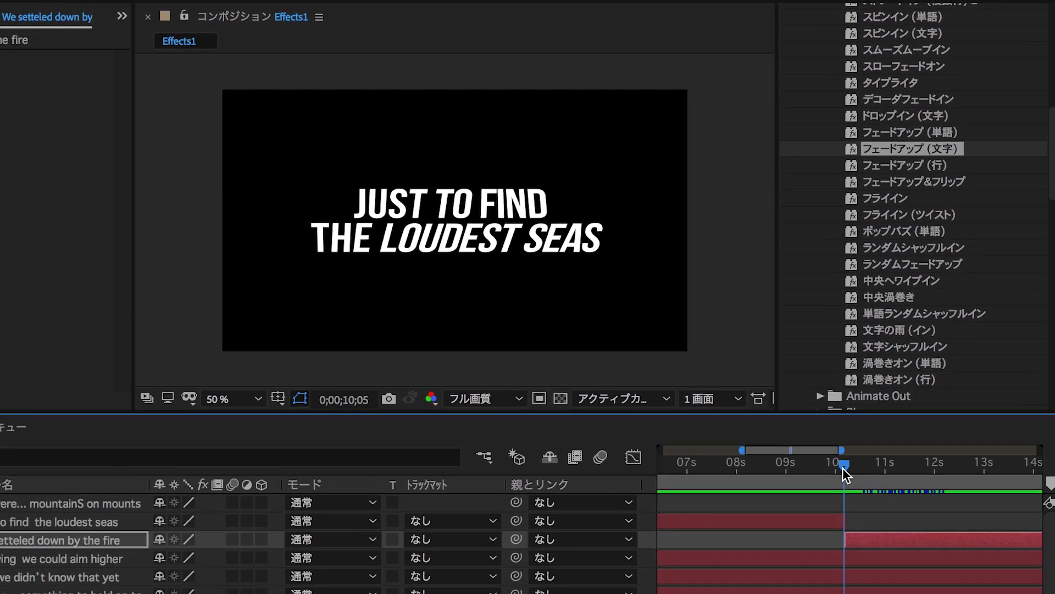
key(space)
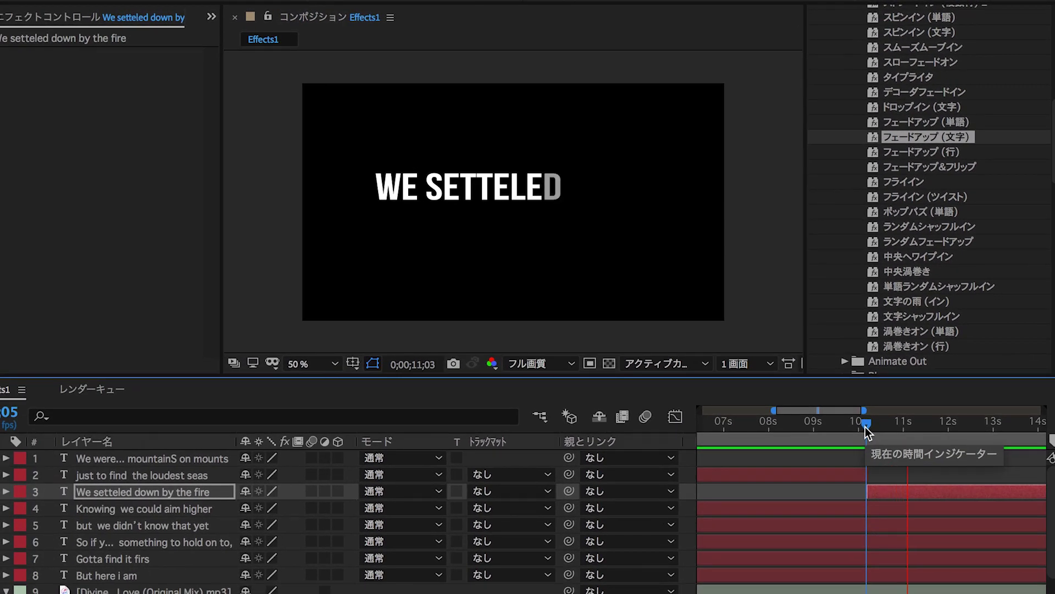
key(space)
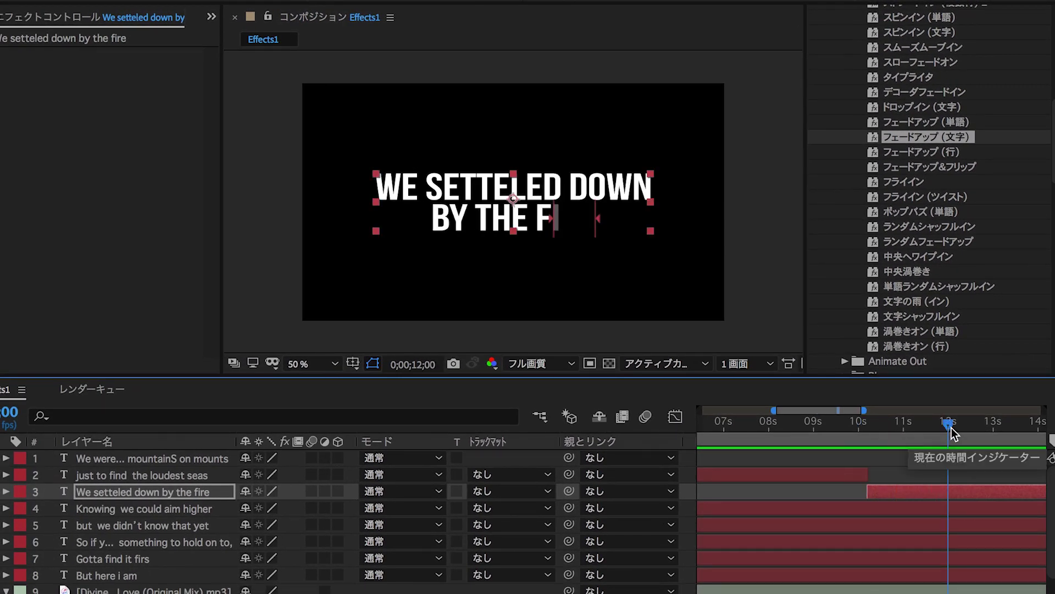
drag(950, 432, 947, 432)
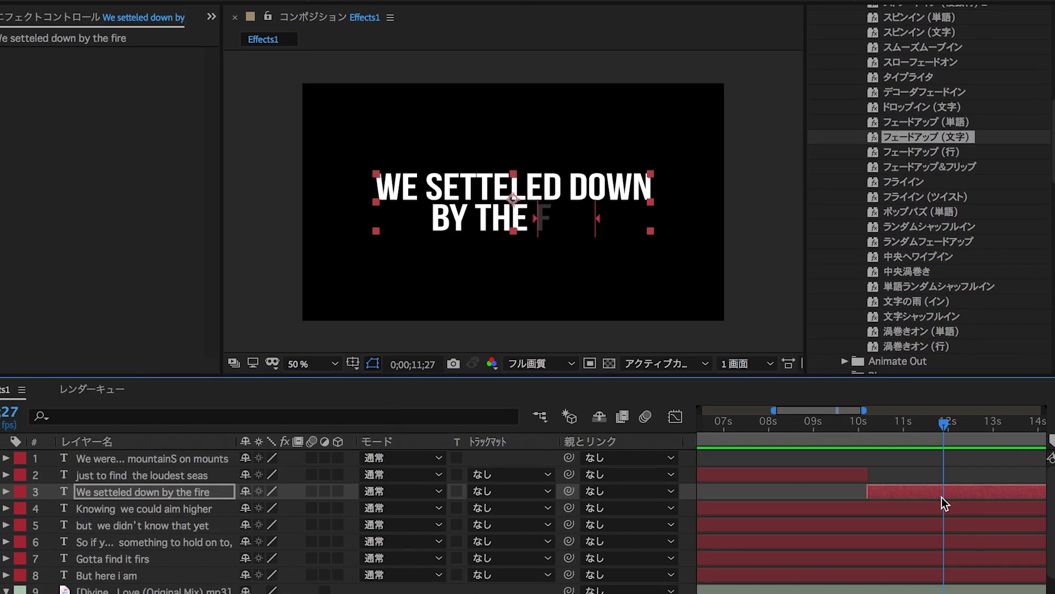
key(u)
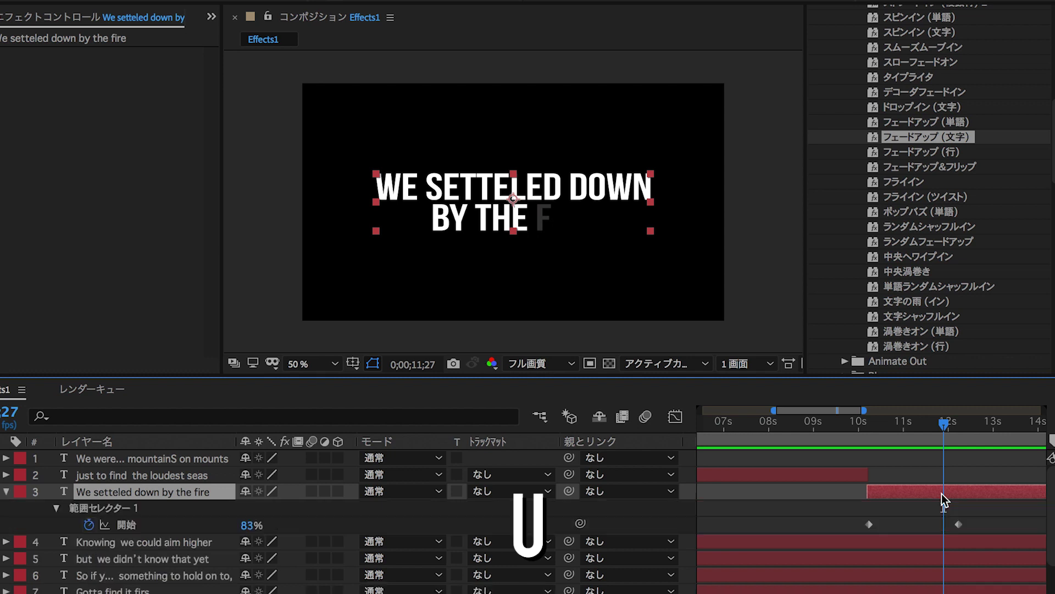
Step: Drag the fade-up's end keyframe earlier so the characters finish fading sooner
drag(959, 524, 947, 526)
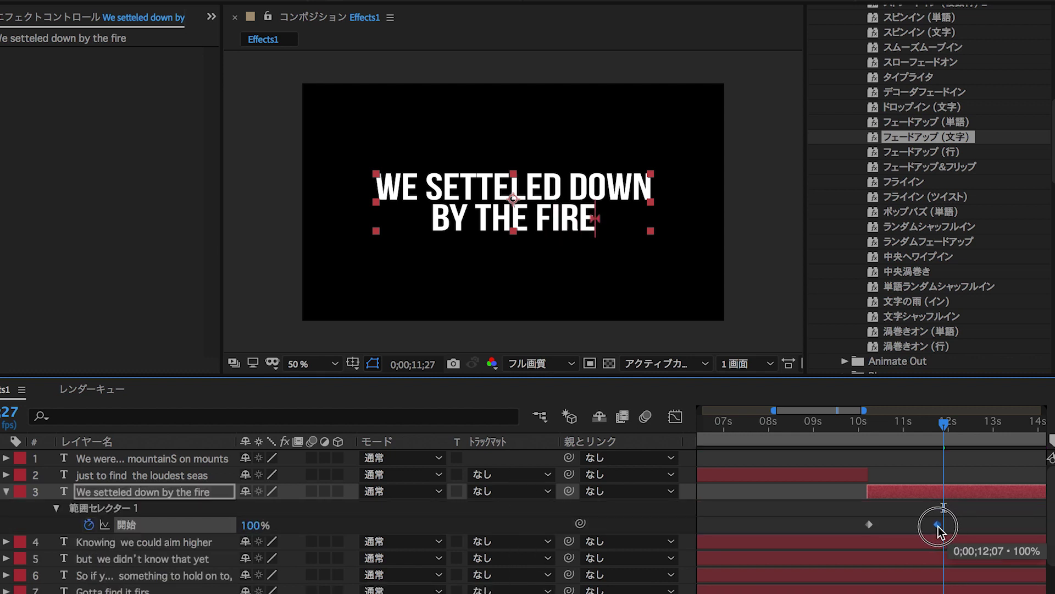
drag(942, 526, 938, 526)
click(864, 423)
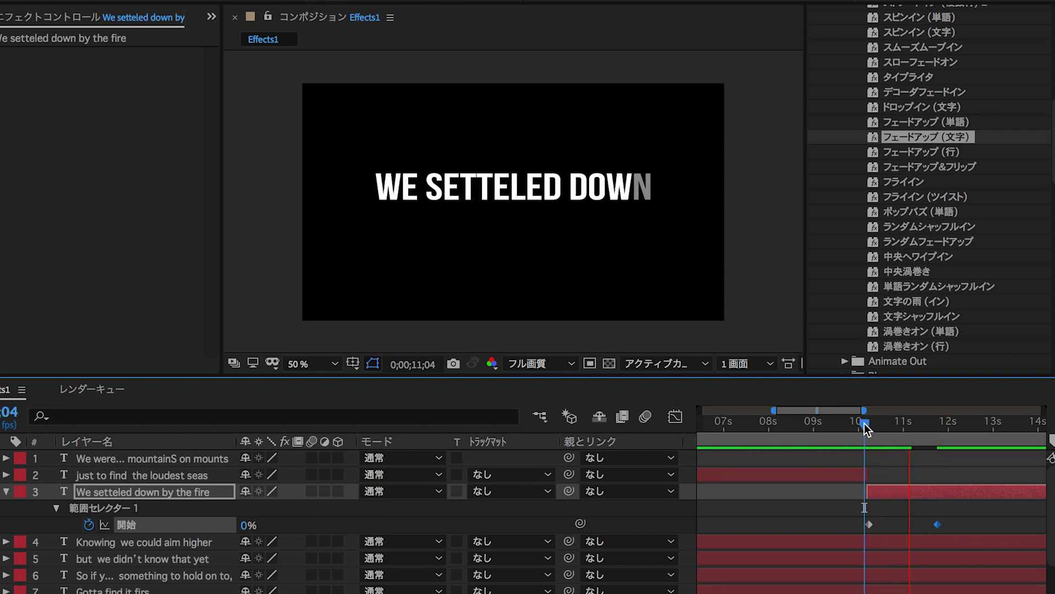
key(space)
key(space)
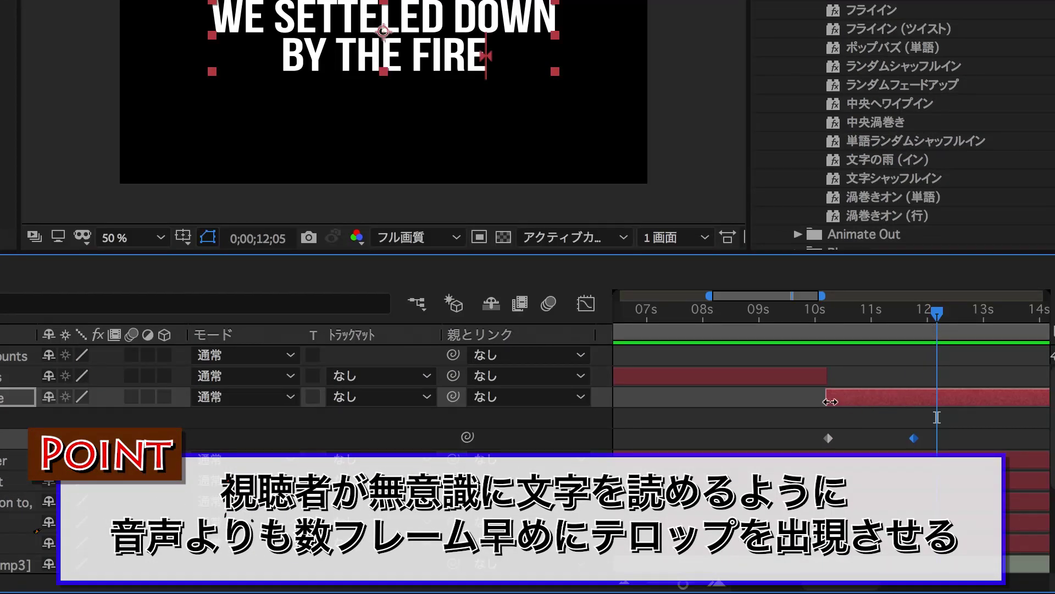
Step: Shift the fire line and its keyframes a few frames earlier, ending the fade at 11;23 and the layer near 12 s
drag(830, 402, 822, 403)
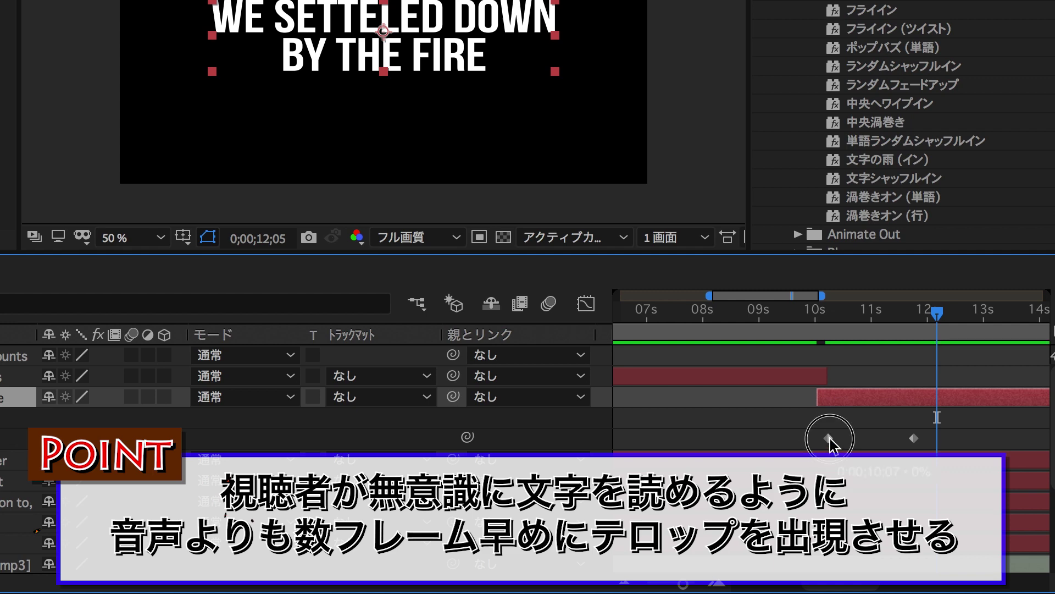
drag(831, 439, 819, 438)
drag(915, 439, 900, 443)
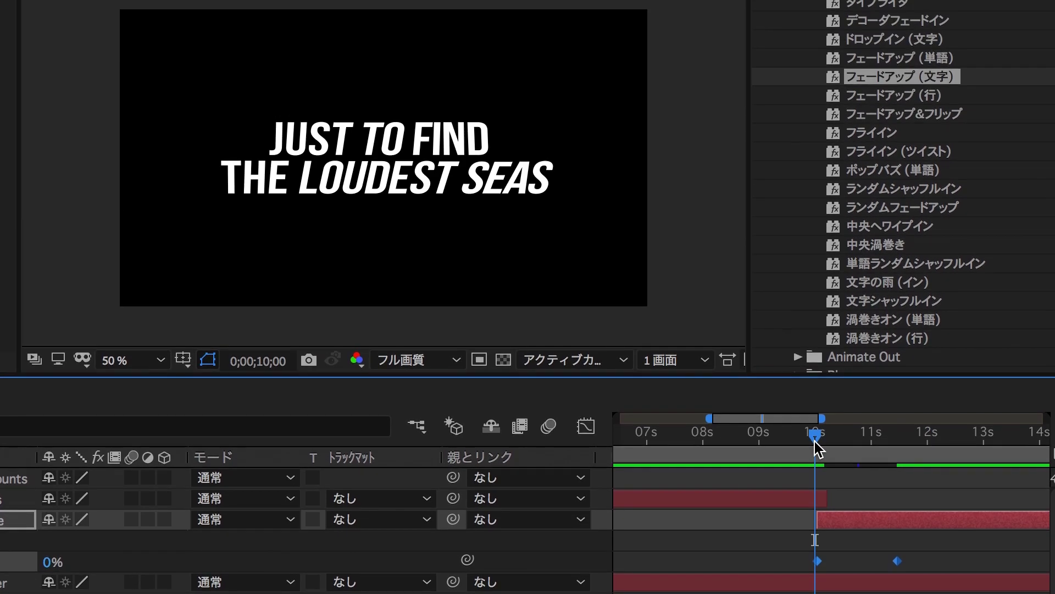
click(815, 318)
key(space)
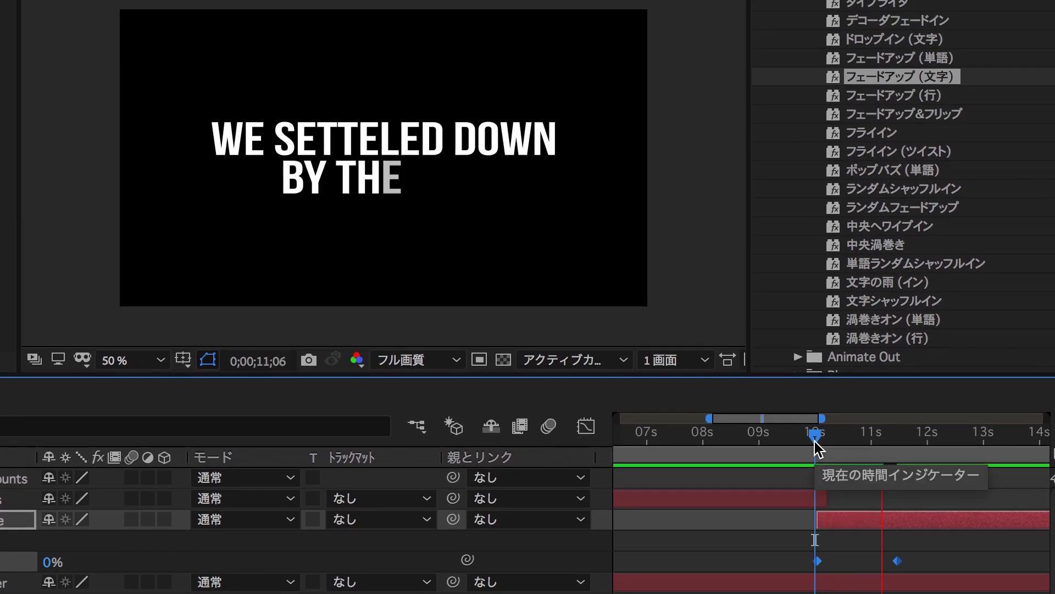
key(space)
key(alt+bracketright)
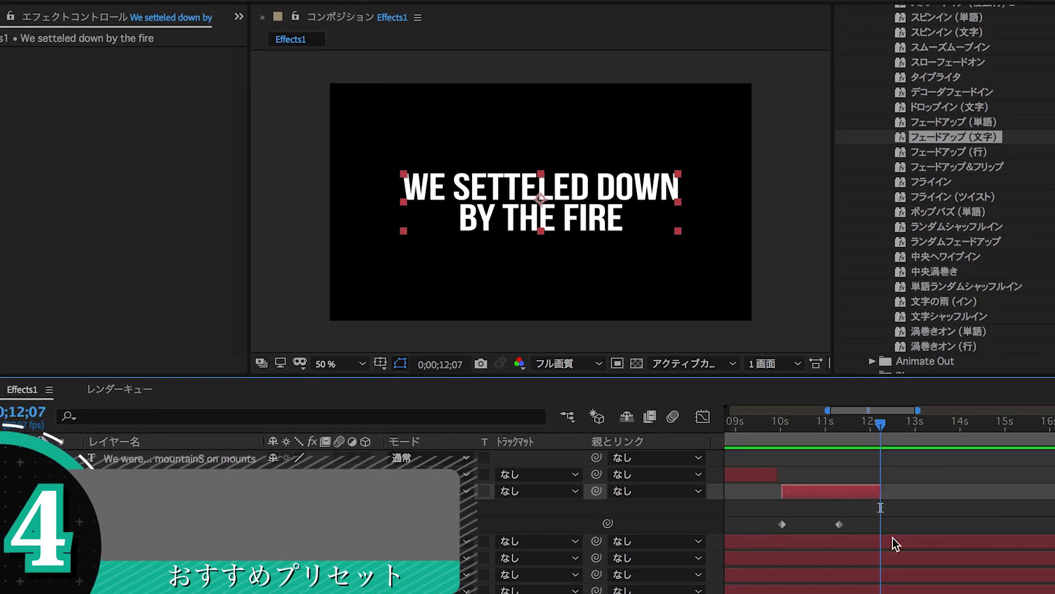
Step: Start KNOWING WE COULD AIM HIGHER at the current time and apply 3D フリップイン (X 回転)
click(892, 543)
key(alt+bracketleft)
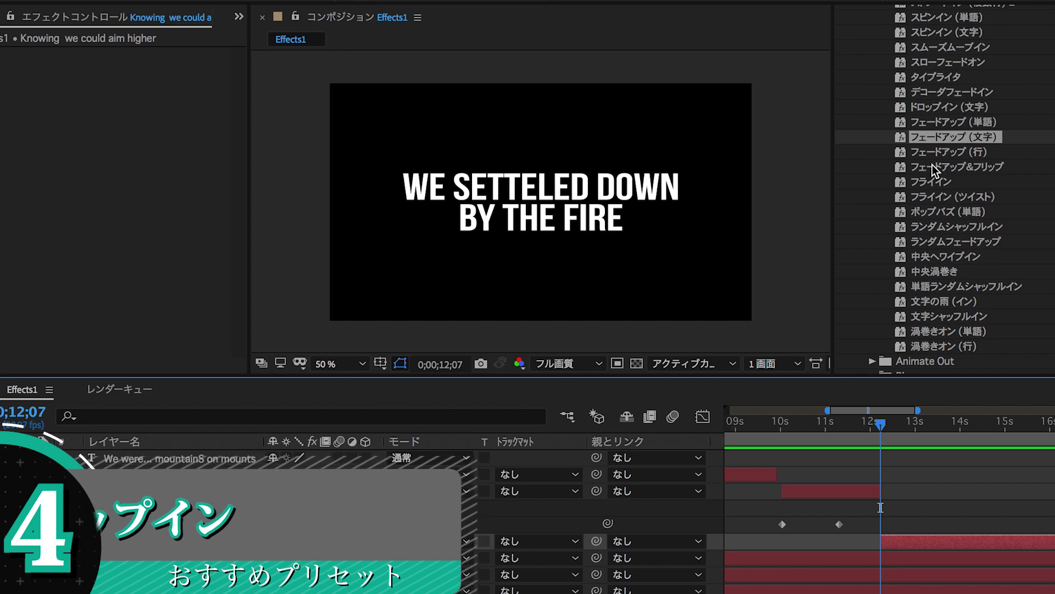
scroll(933, 163, up, 4)
scroll(932, 164, up, 2)
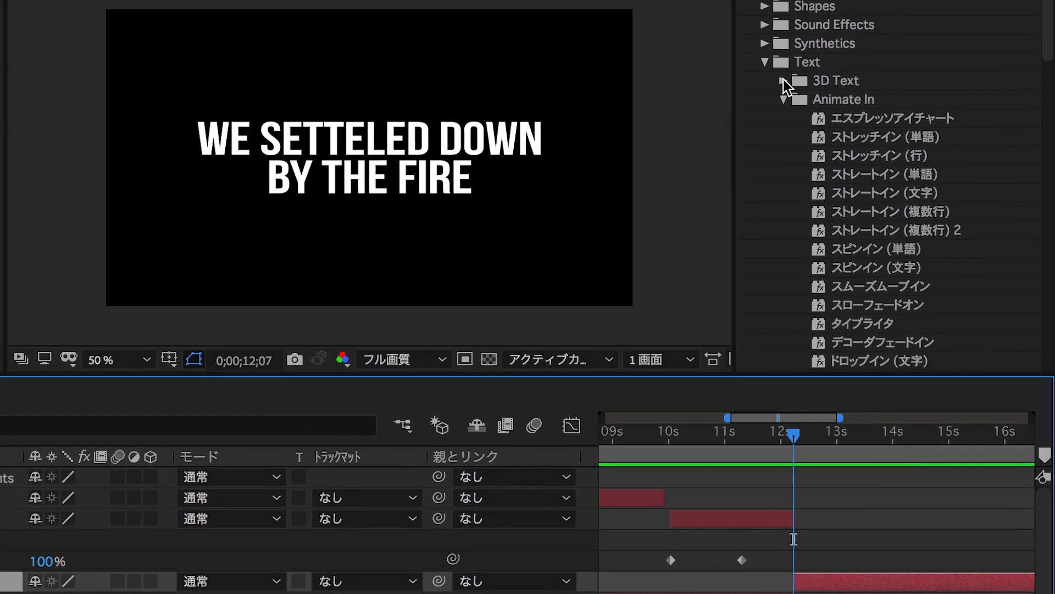
click(863, 133)
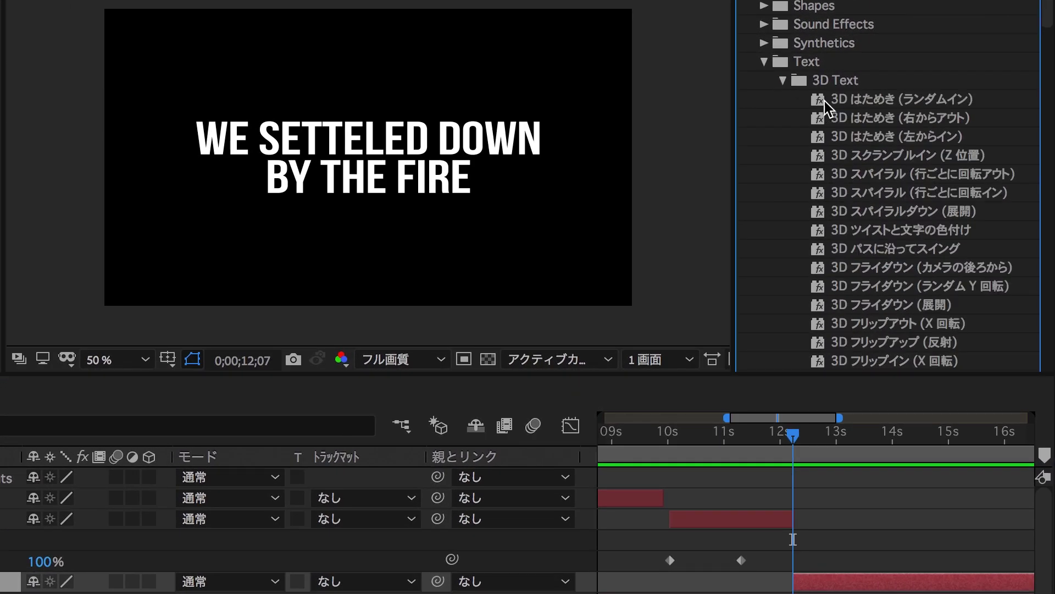
scroll(866, 191, down, 1)
scroll(867, 191, down, 3)
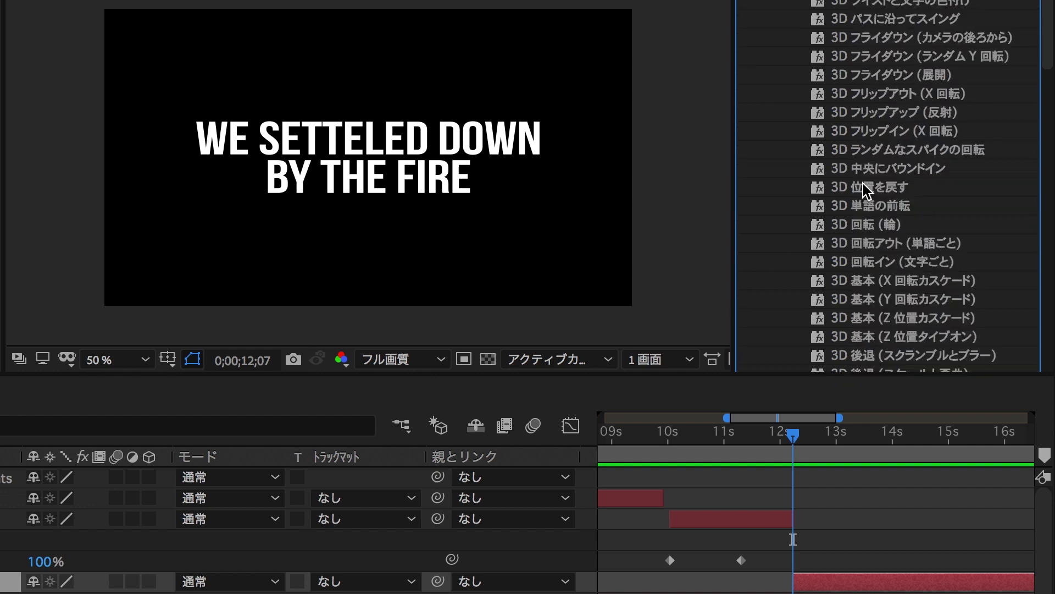
scroll(867, 190, down, 2)
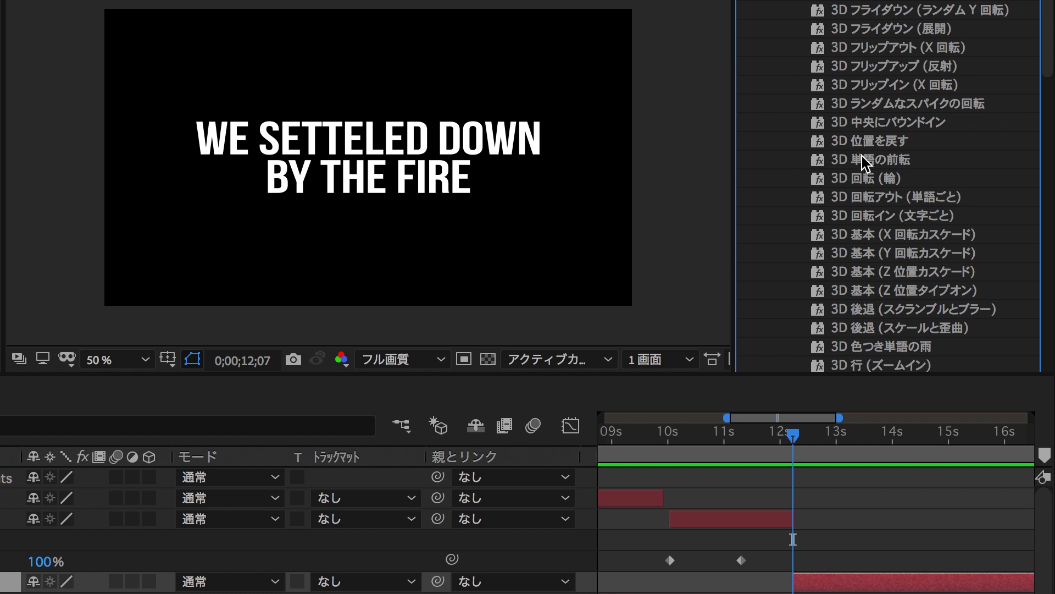
double_click(876, 92)
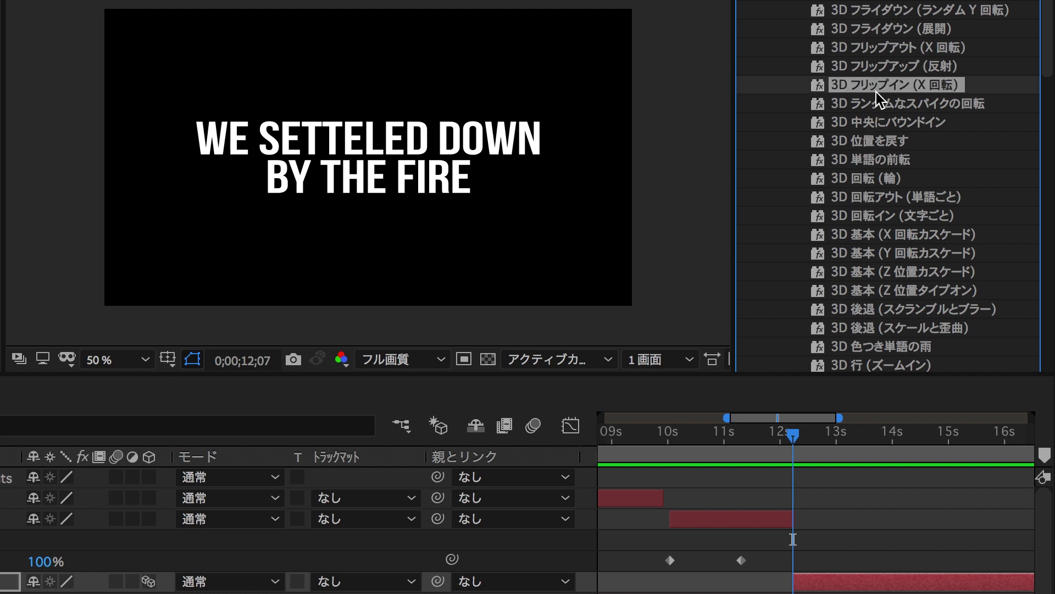
Step: Preview the 3D flip-in animation on the KNOWING lyric
click(795, 441)
key(space)
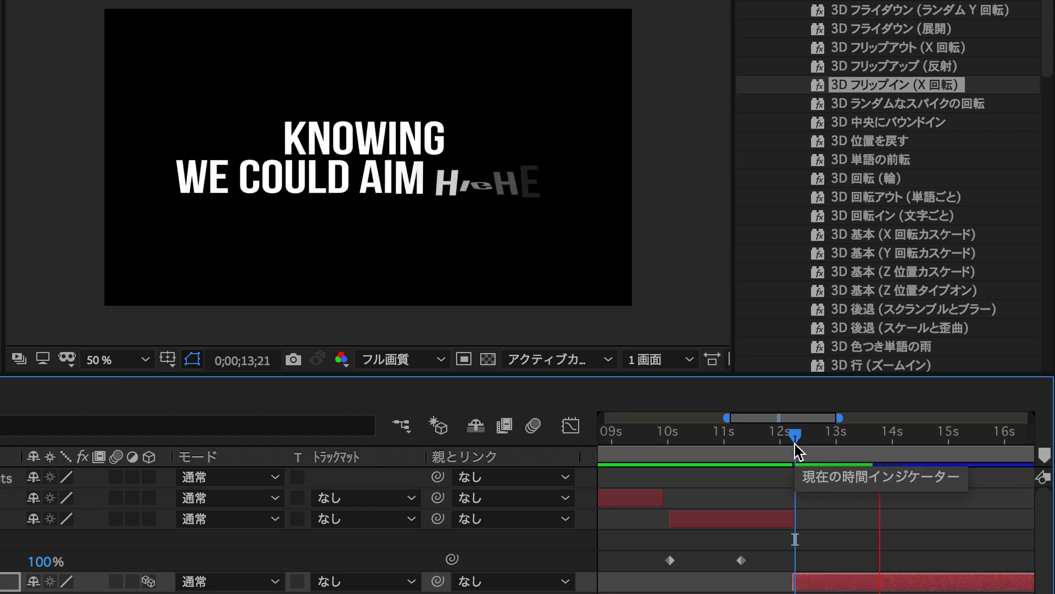
key(space)
key(space)
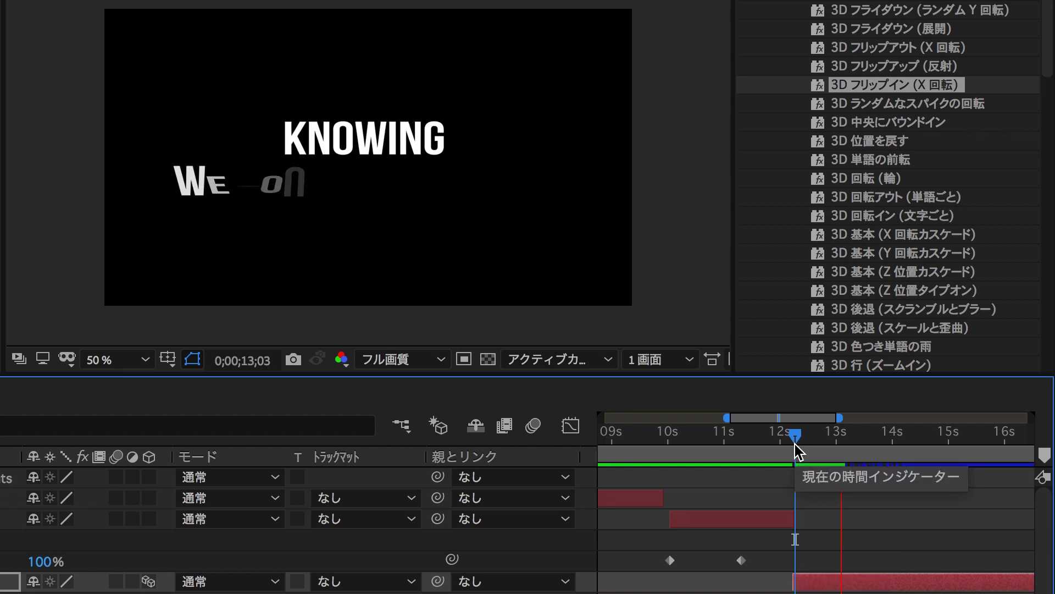
key(space)
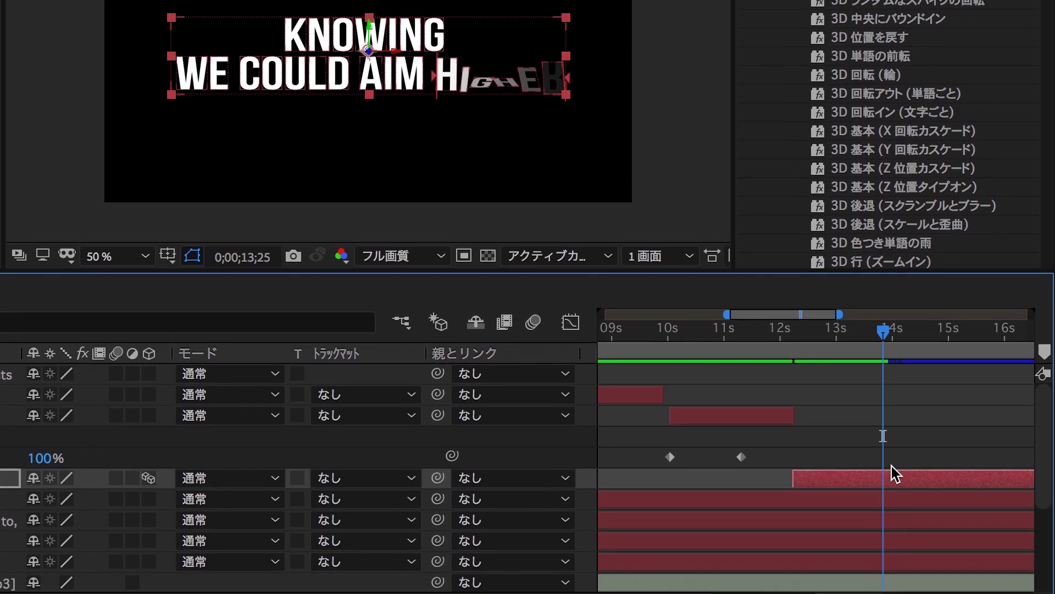
Step: Move the flip-in's end keyframe to 14;07 and end the layer at 14;12
key(u)
key(u)
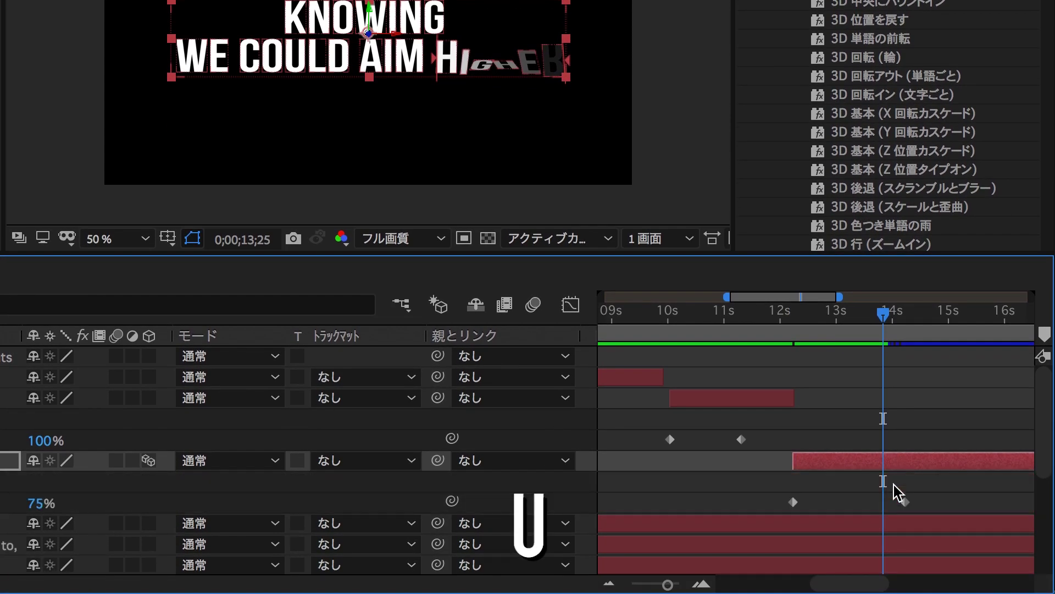
drag(905, 501, 867, 504)
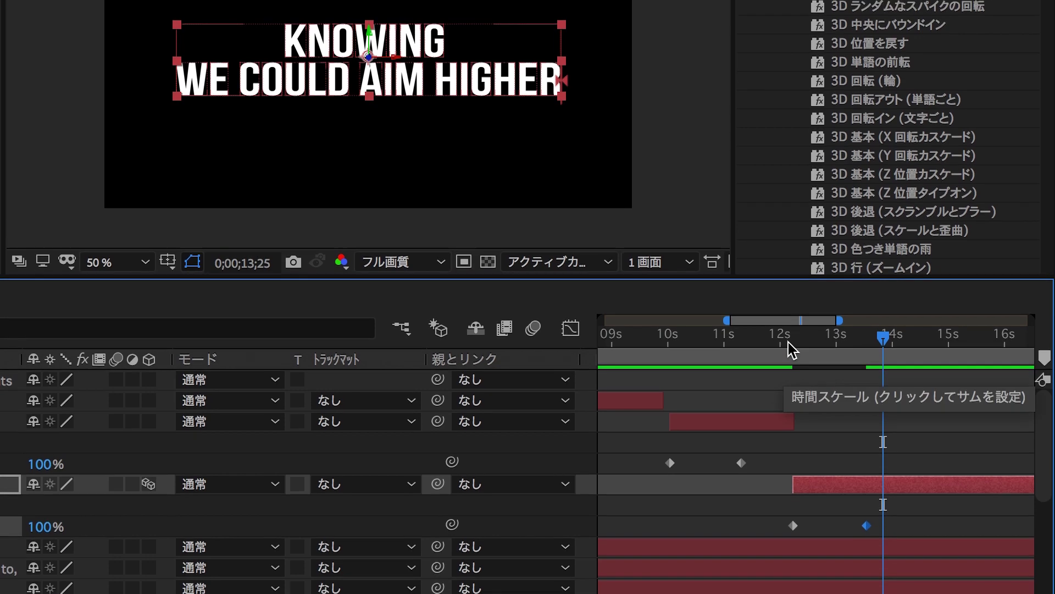
drag(788, 391, 757, 391)
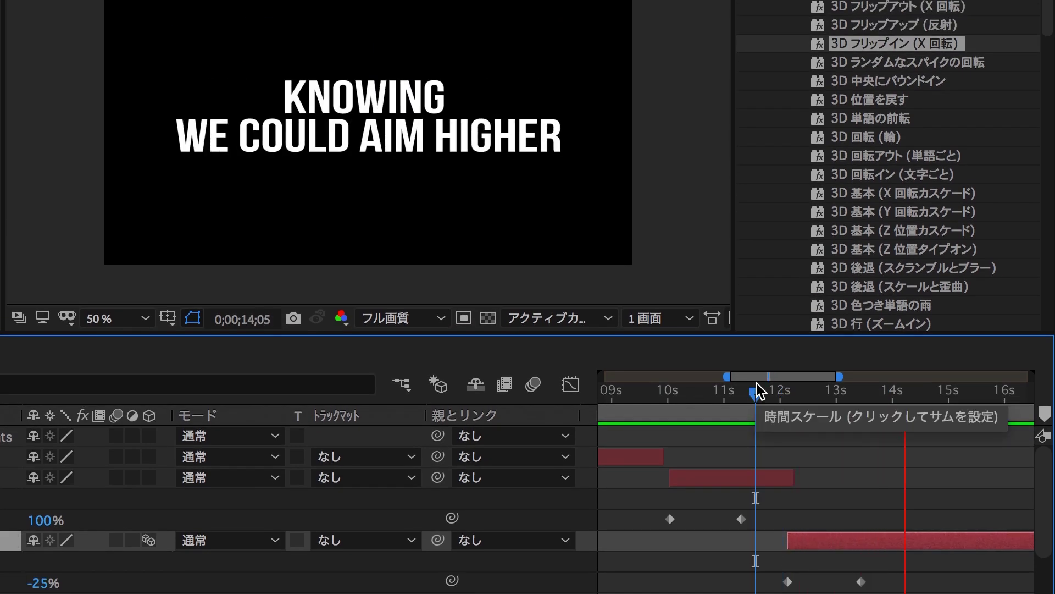
click(908, 402)
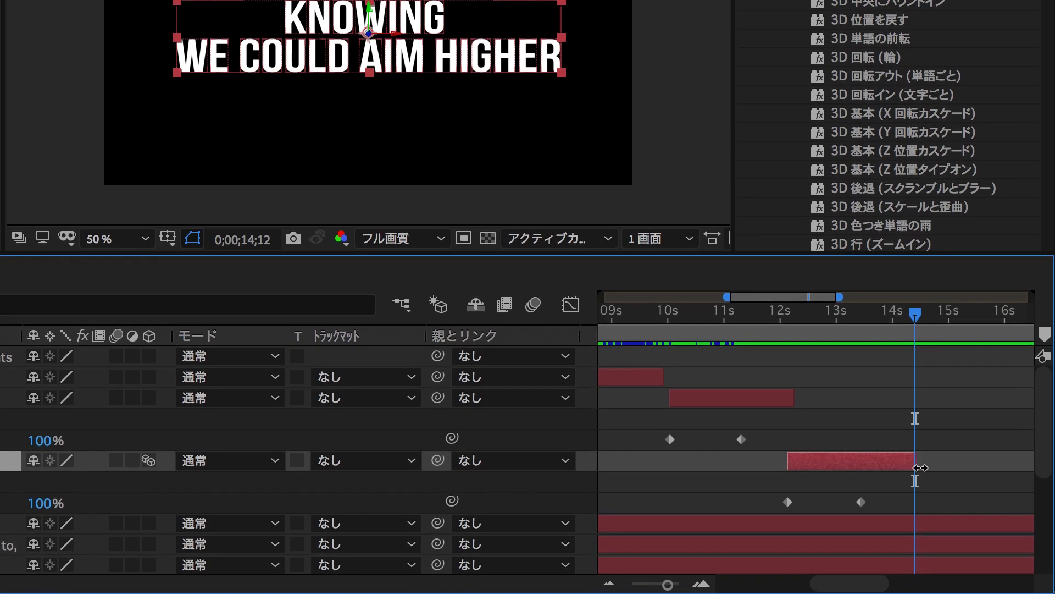
key(alt+bracketright)
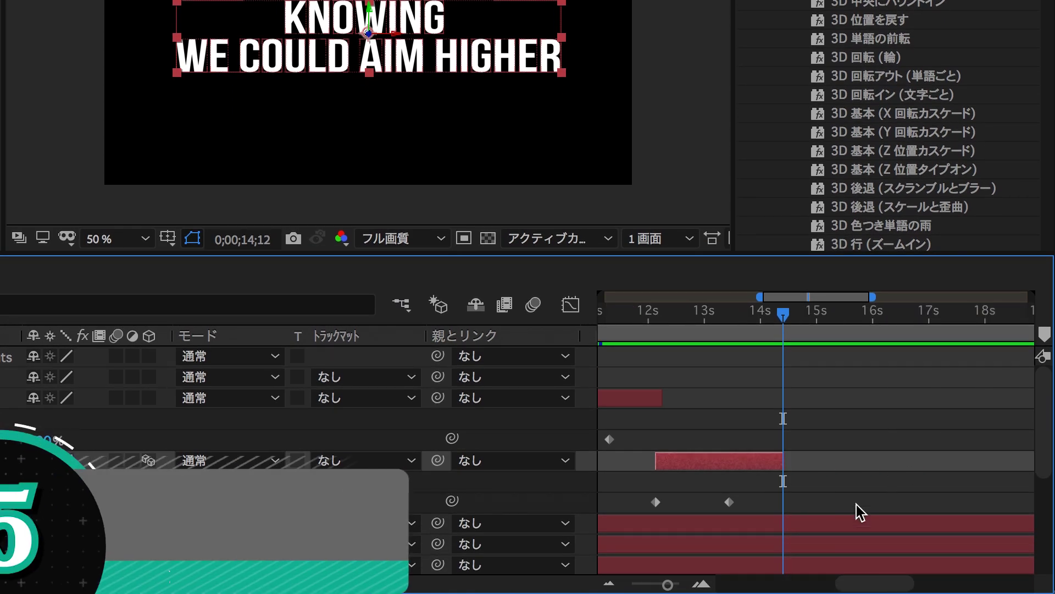
Step: Start BUT WE DIDN'T KNOW THAT YET at 14;12 with the ドロップイン (文字) preset and preview it
click(825, 528)
key(alt+bracketleft)
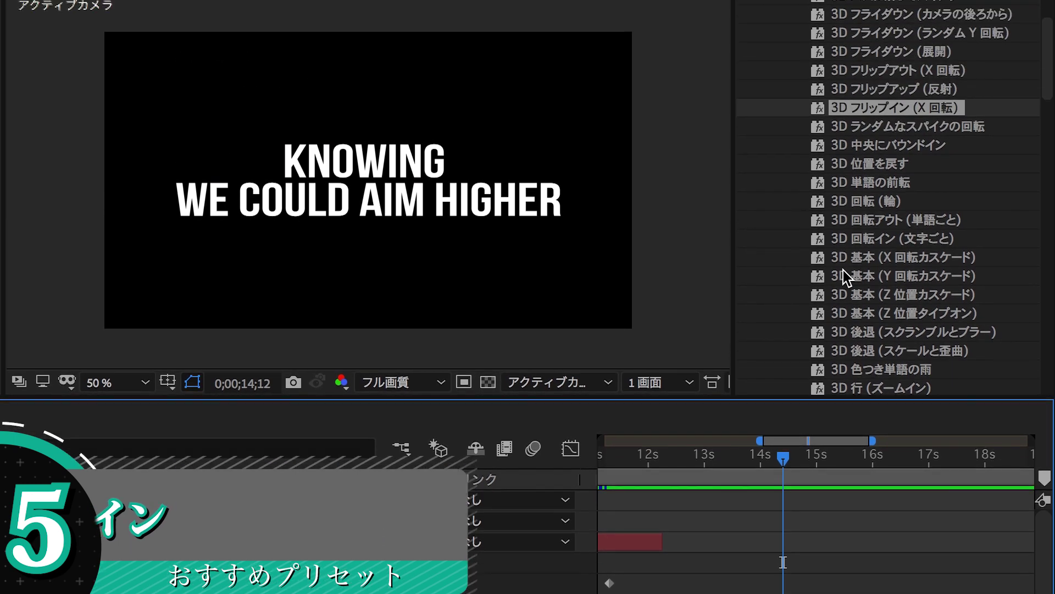
scroll(843, 269, down, 10)
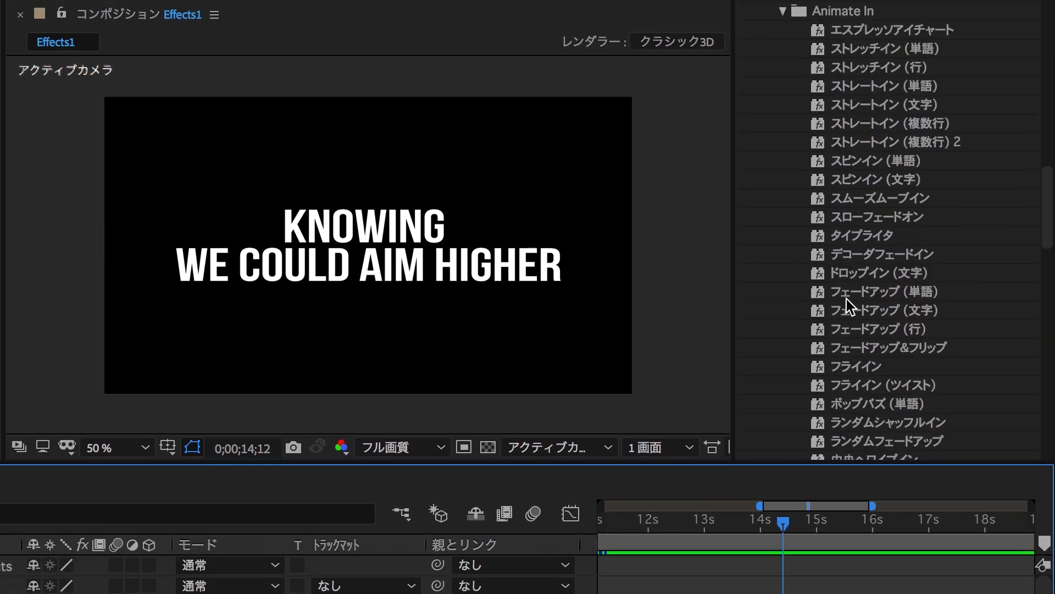
click(860, 275)
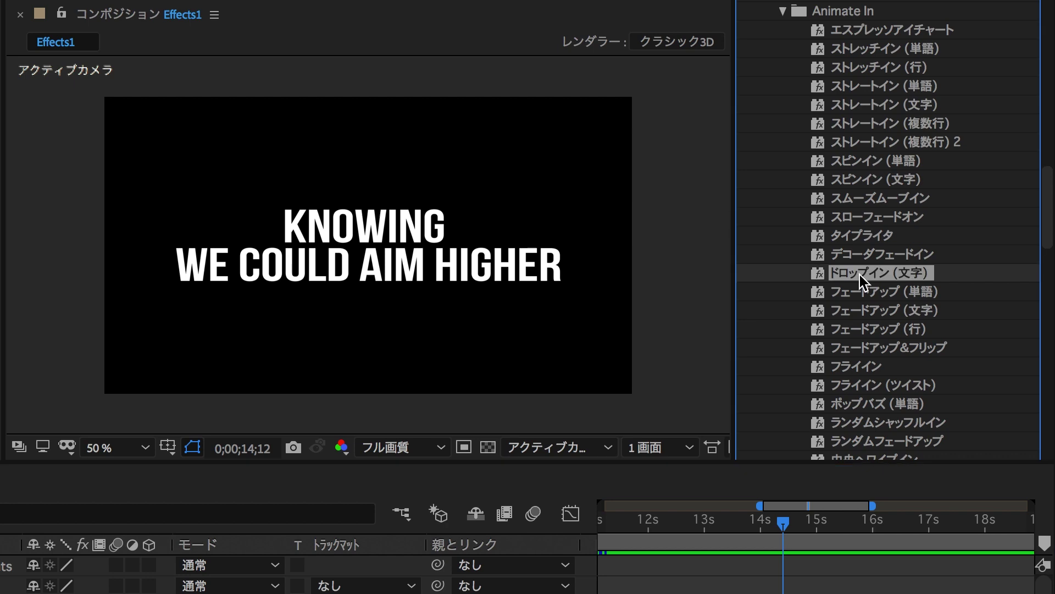
drag(786, 527, 782, 536)
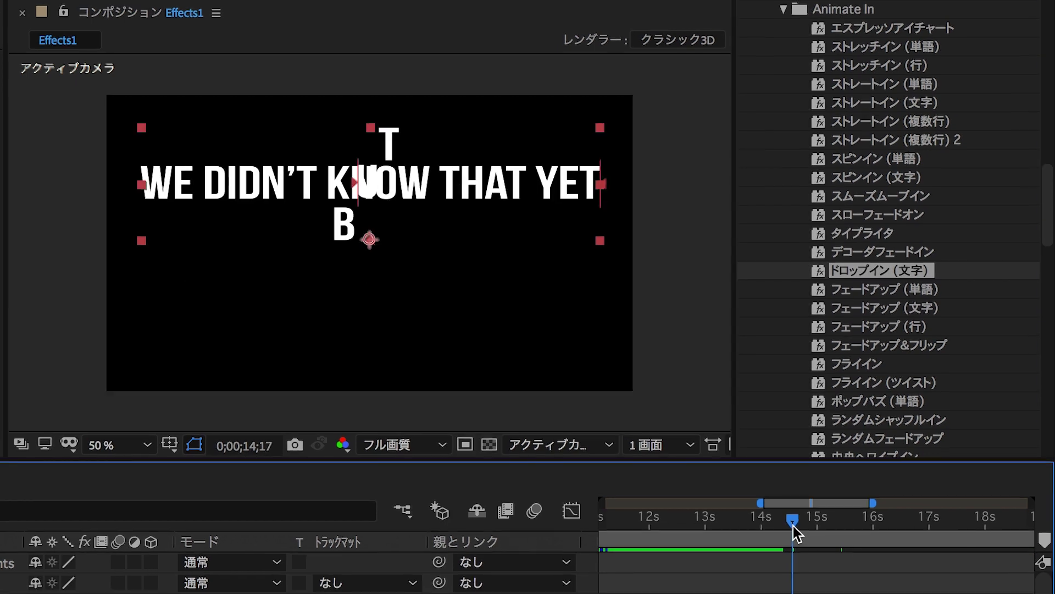
key(space)
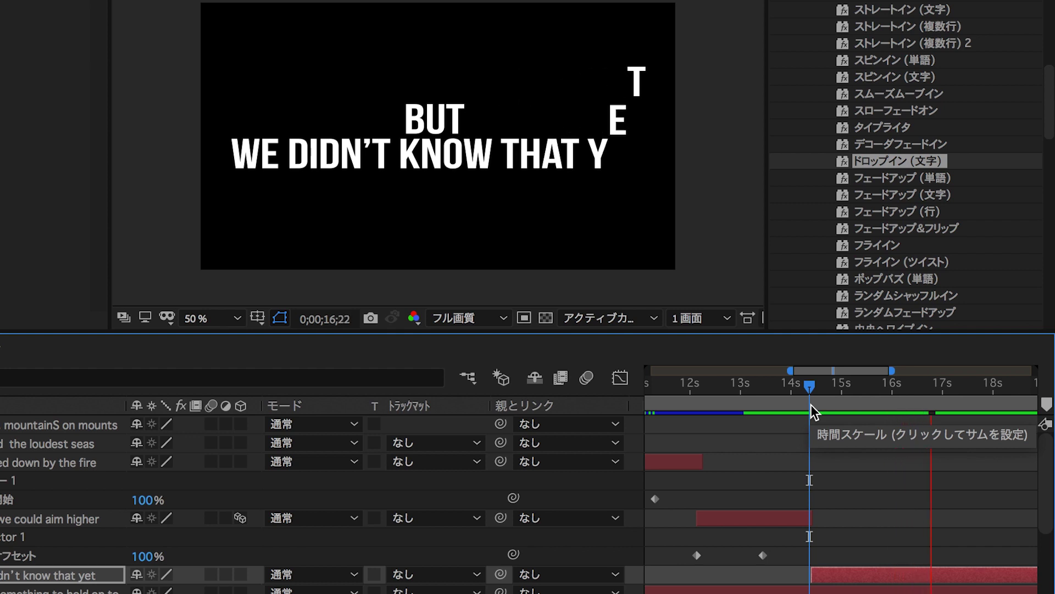
key(space)
Step: Move the drop-in's end keyframe to 16;21 and collapse the layer's properties
click(927, 358)
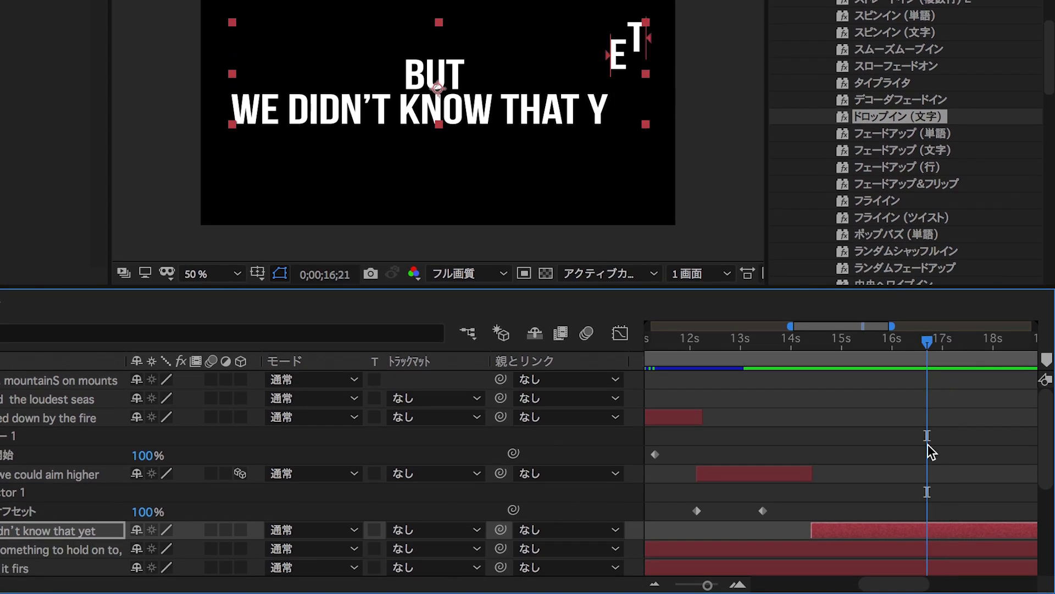
click(923, 532)
key(u)
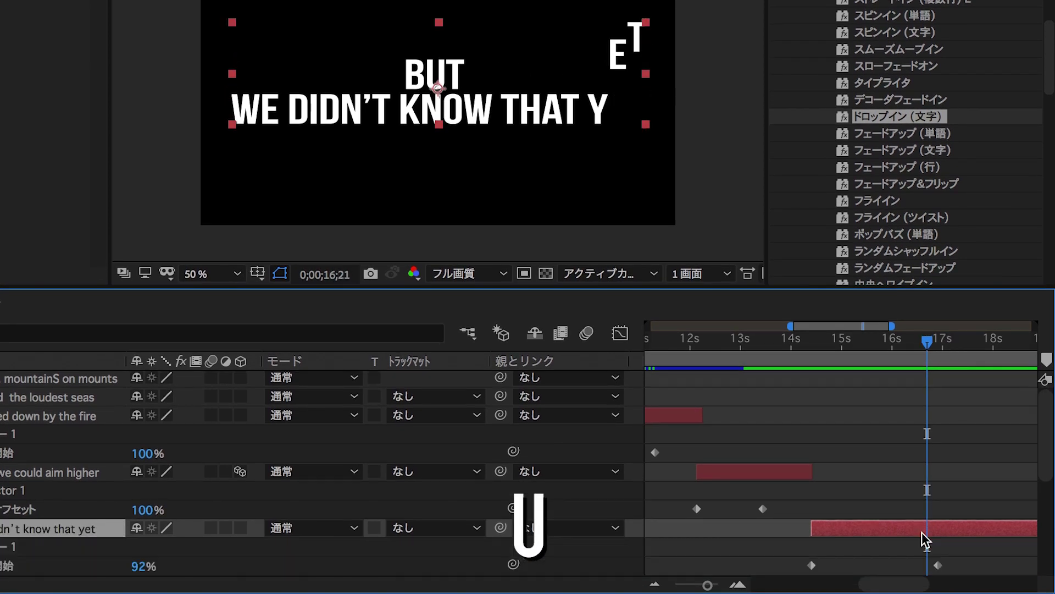
drag(933, 565, 918, 554)
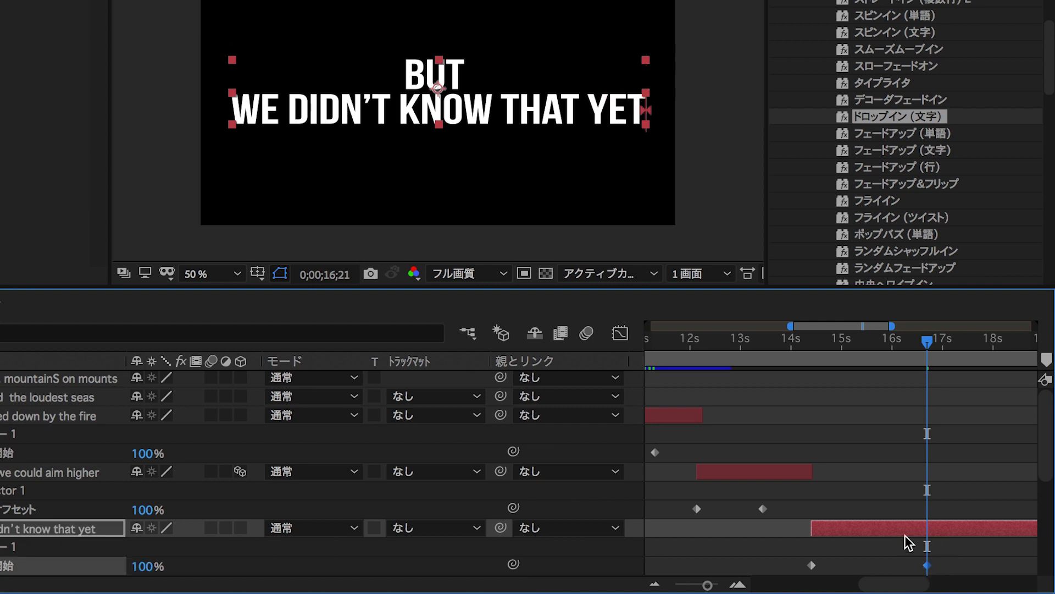
scroll(908, 542, down, 1)
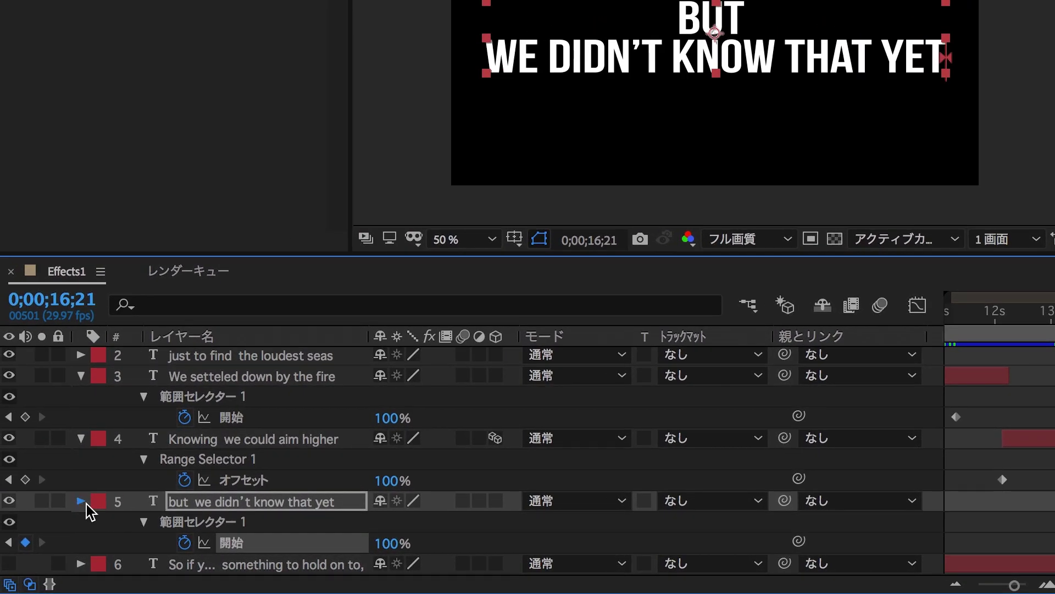
click(82, 503)
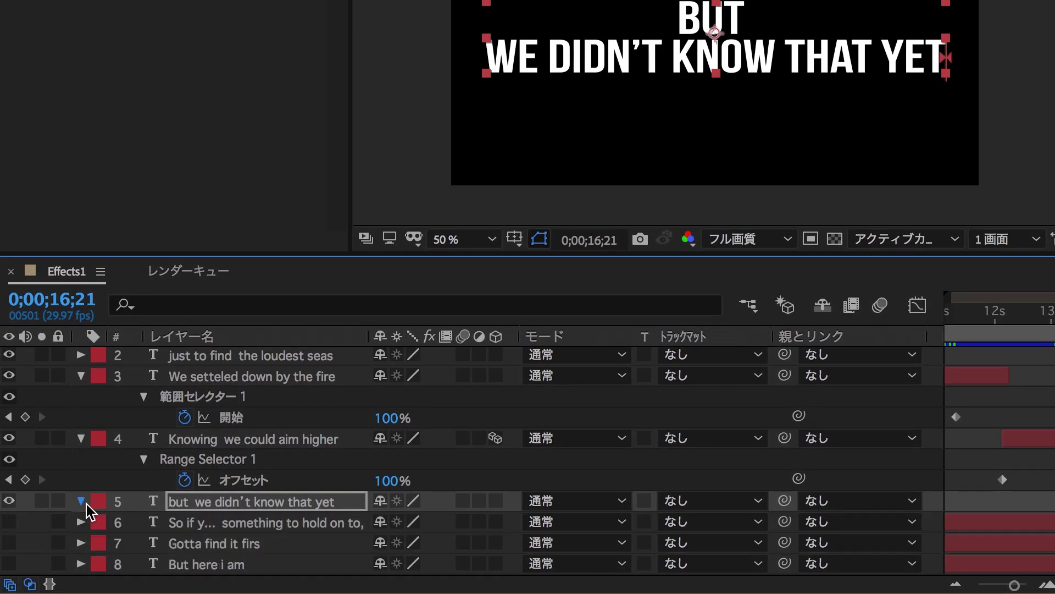
Step: Make the lyric's letters drop in from higher, Y -695, and preview the revised drop-in
click(83, 503)
scroll(133, 517, down, 1)
scroll(134, 518, down, 2)
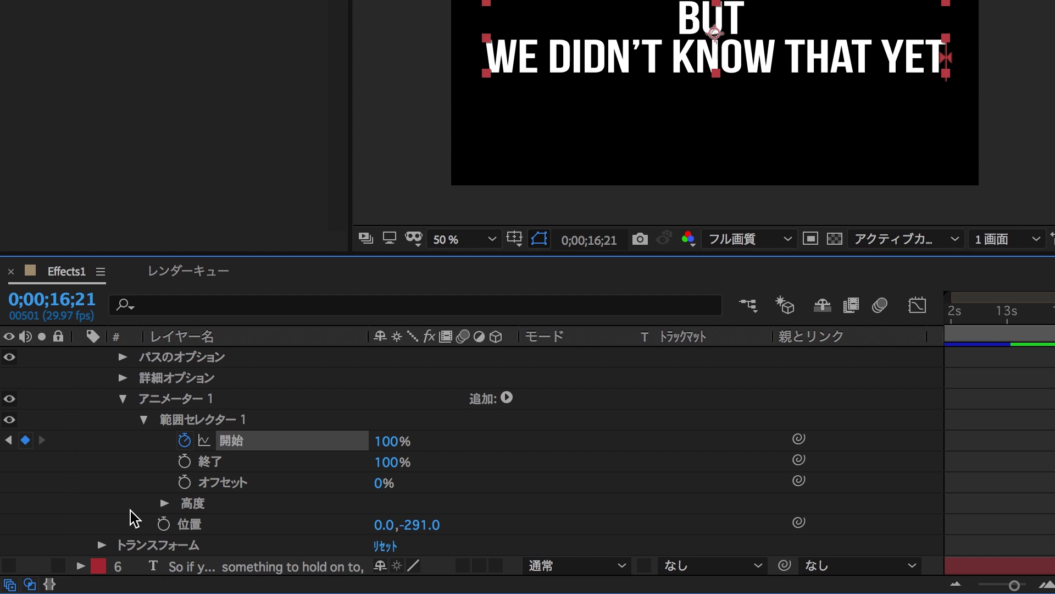
key(j)
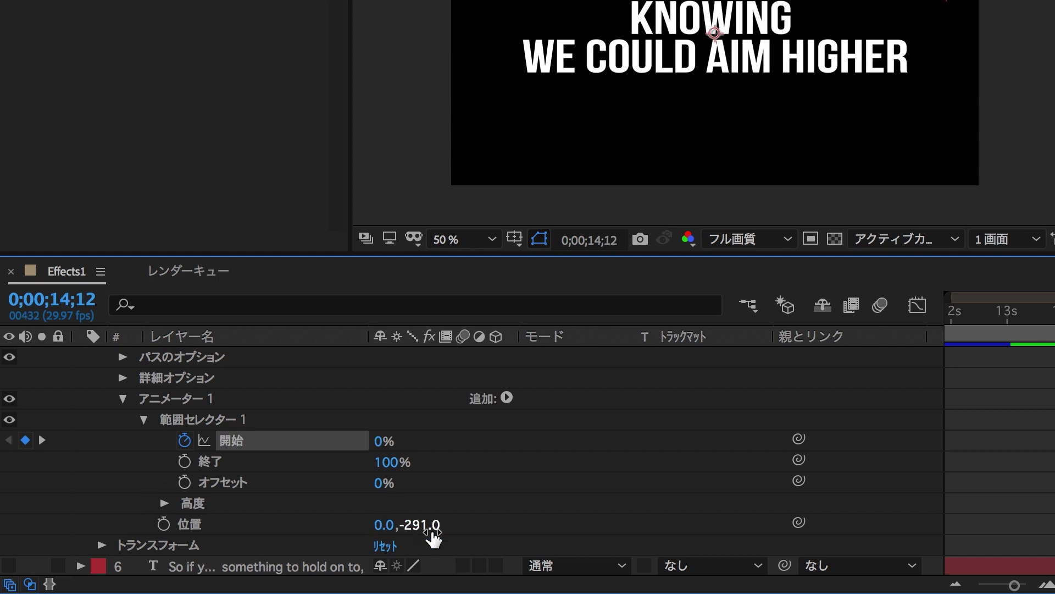
drag(434, 534, 3, 526)
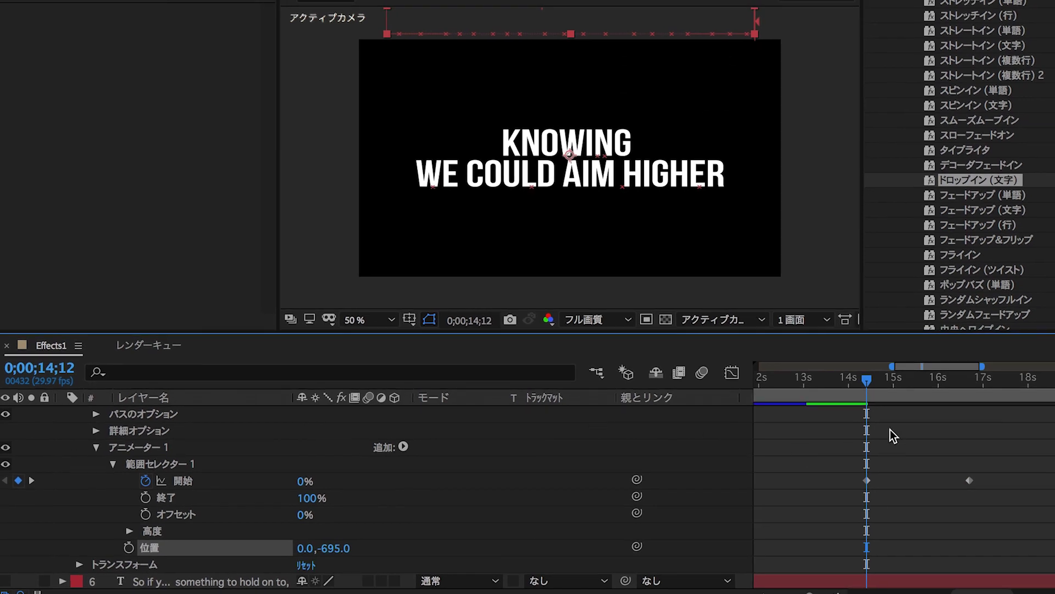
scroll(890, 430, up, 2)
scroll(890, 430, up, 1)
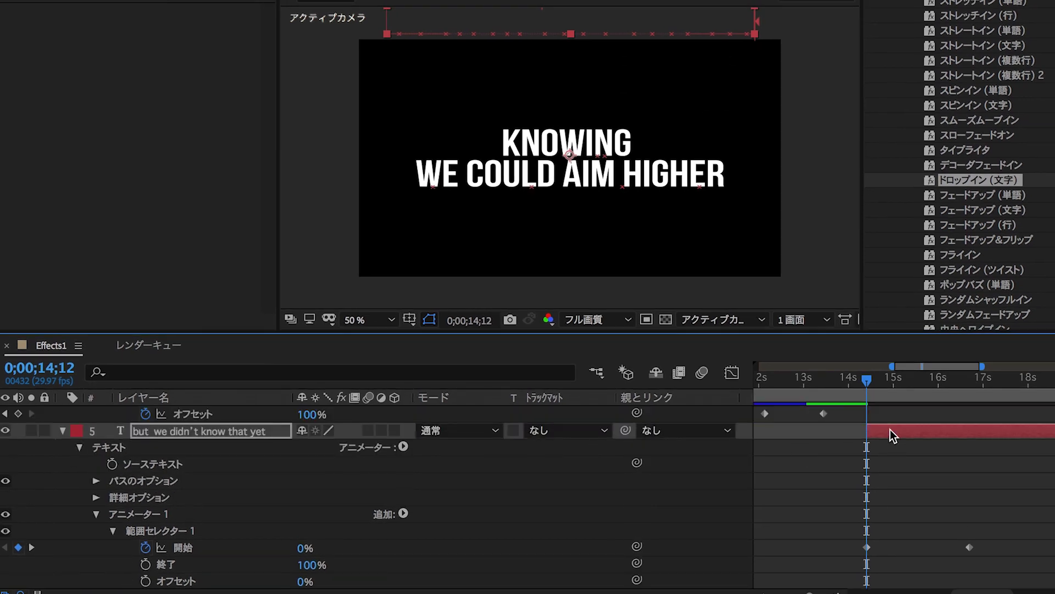
drag(870, 384, 919, 396)
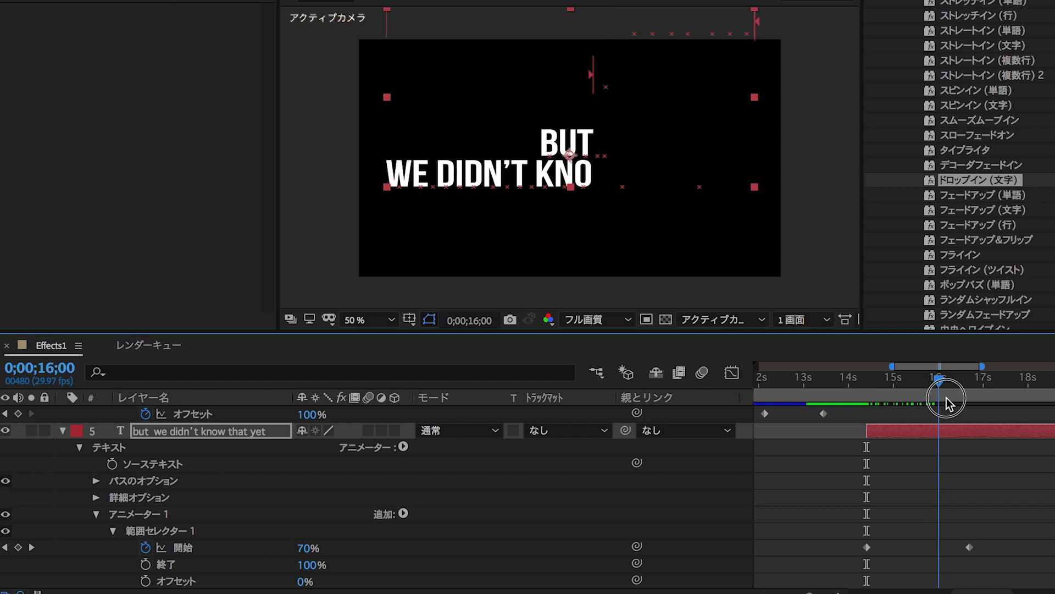
mouse_move(919, 397)
mouse_down()
mouse_move(965, 398)
mouse_move(861, 387)
mouse_up()
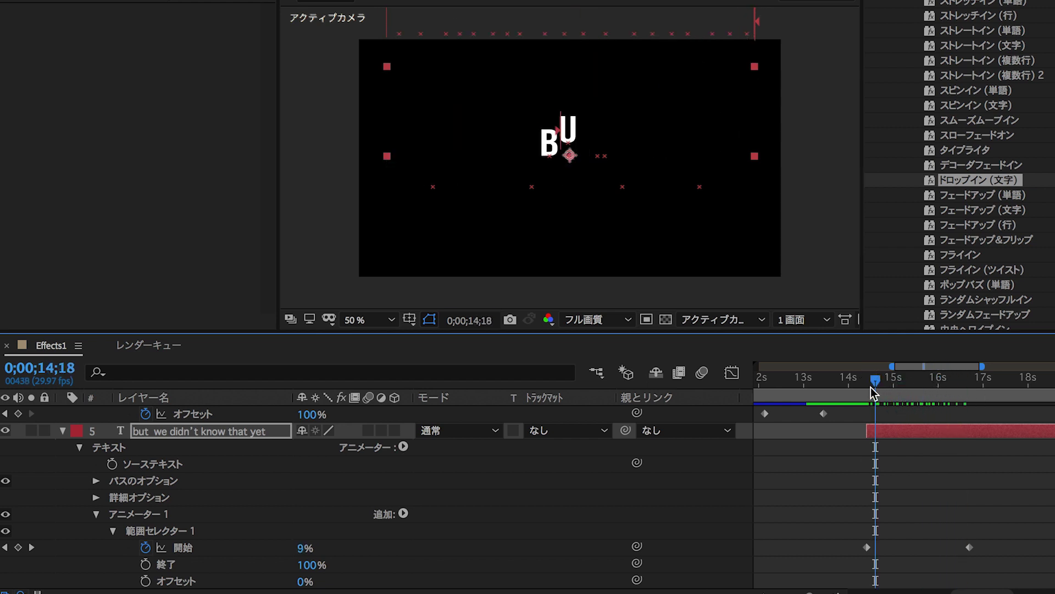
key(space)
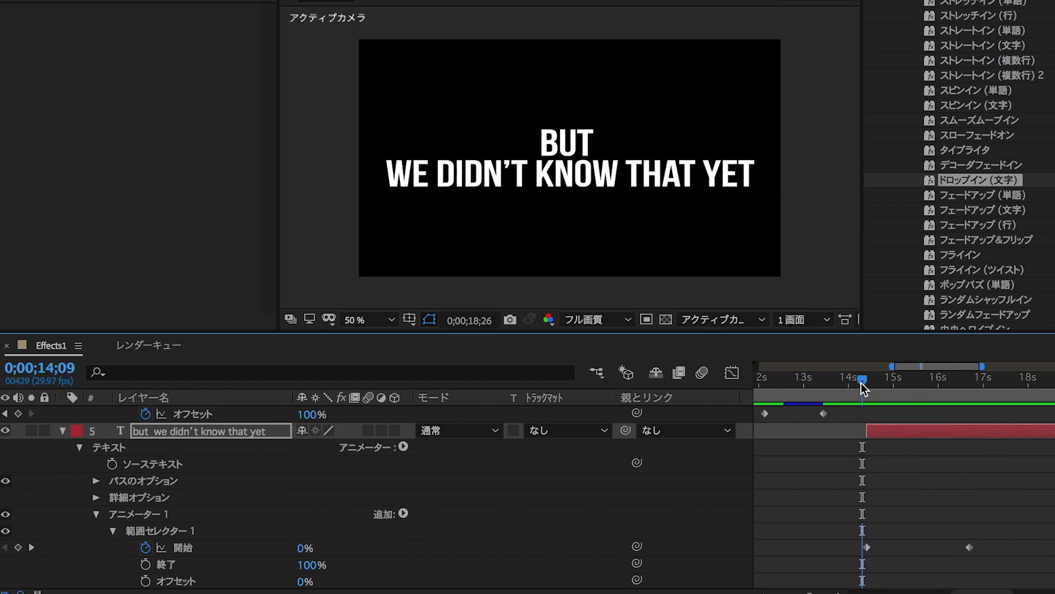
Step: At 18;27, show only the animated property, then select the lyric layer starting at 19 seconds
click(964, 381)
drag(964, 378, 960, 421)
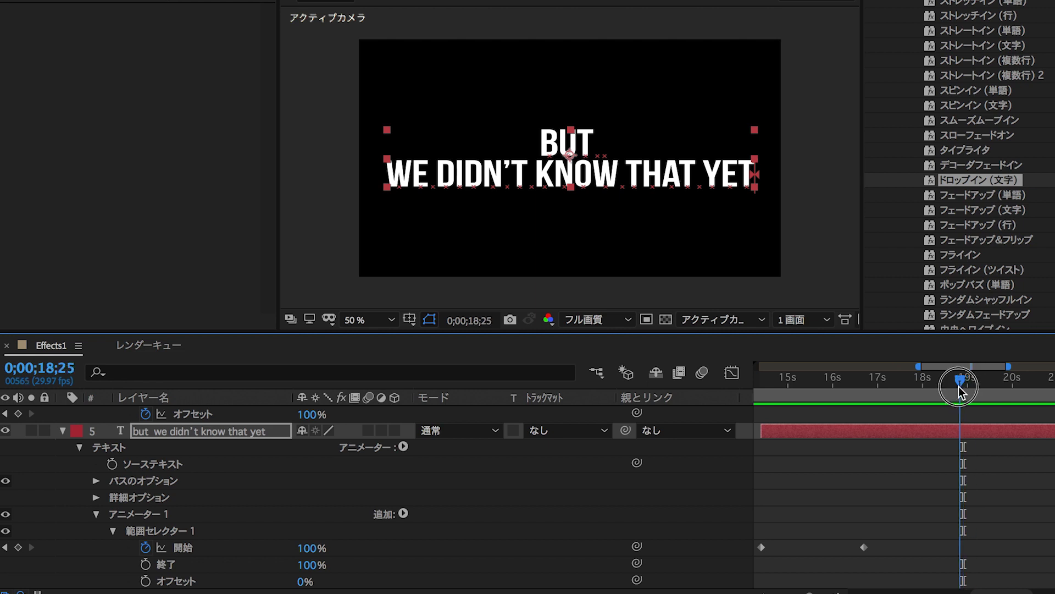
key(u)
click(966, 483)
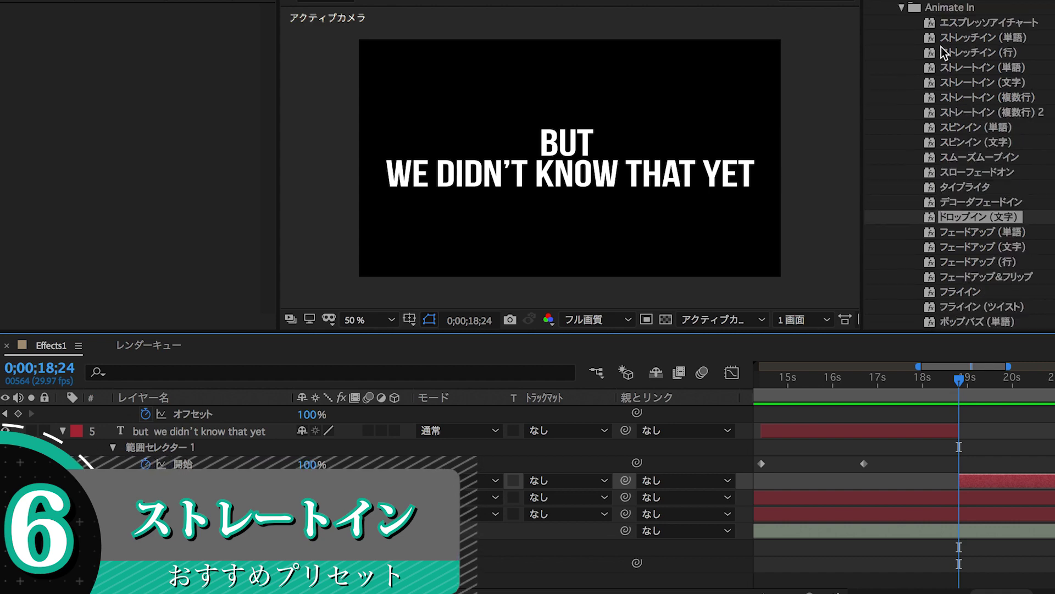
key(Page_Down)
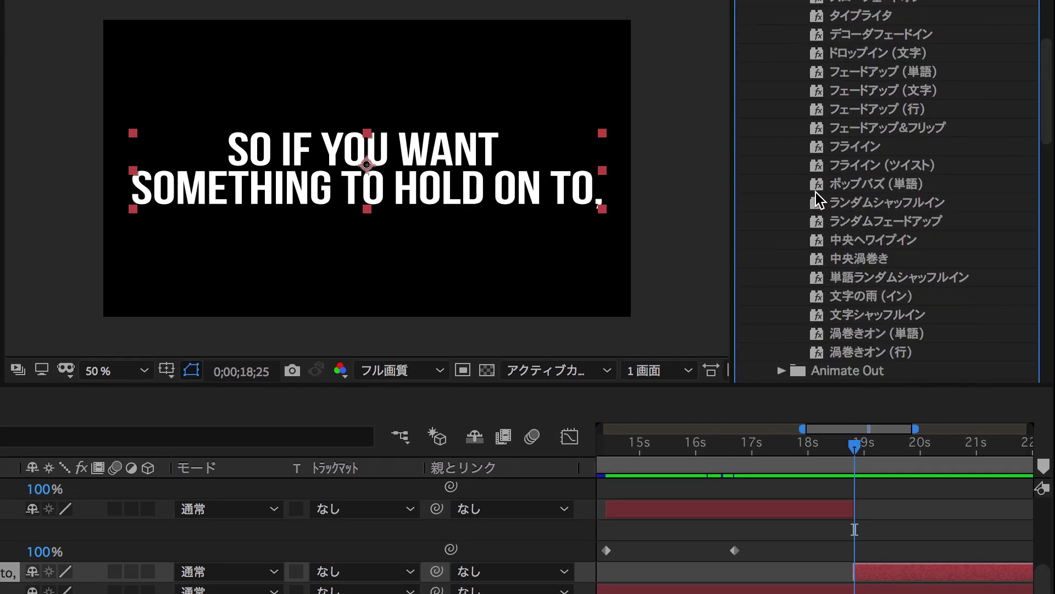
scroll(880, 181, up, 5)
click(831, 108)
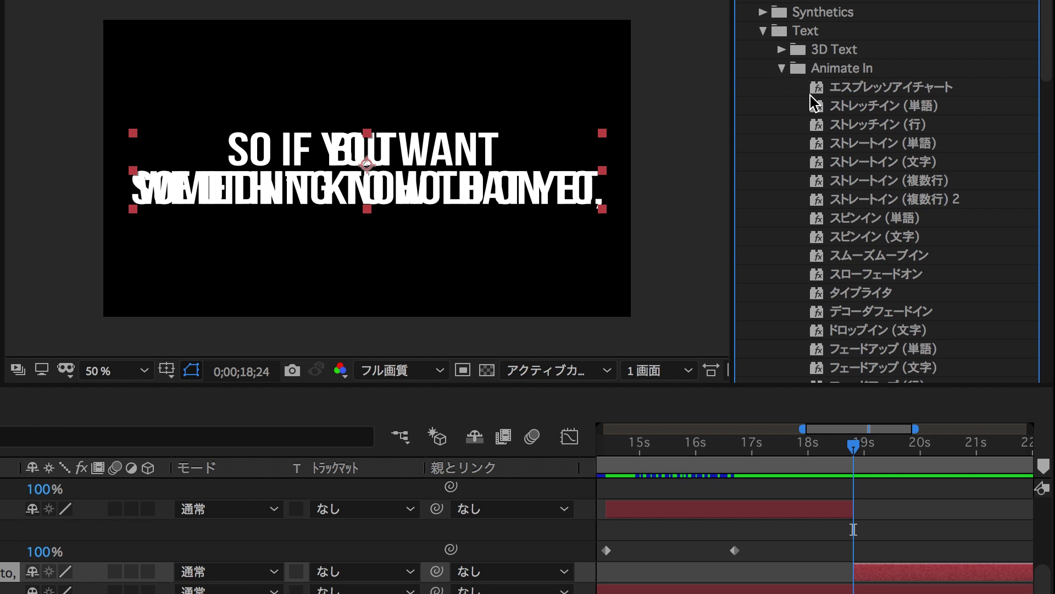
scroll(851, 106, down, 3)
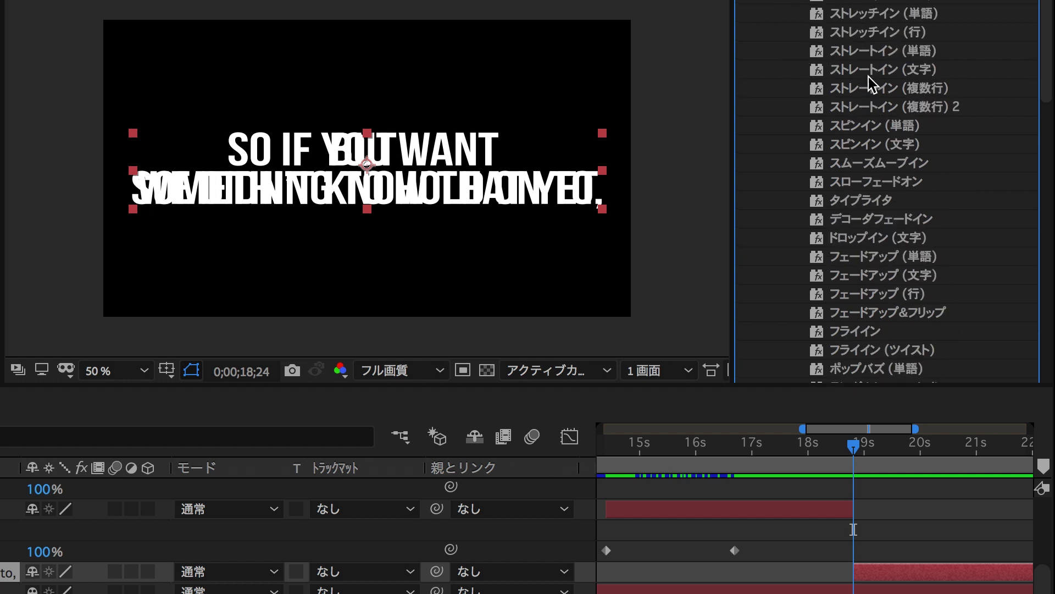
click(866, 74)
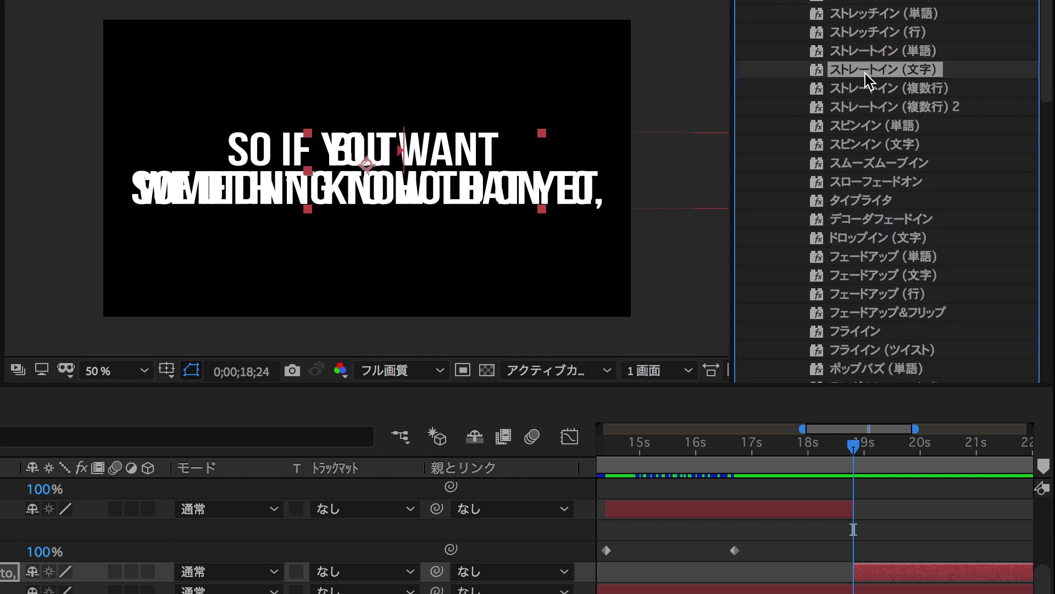
mouse_move(854, 446)
mouse_down()
mouse_move(1015, 465)
mouse_move(952, 474)
mouse_up()
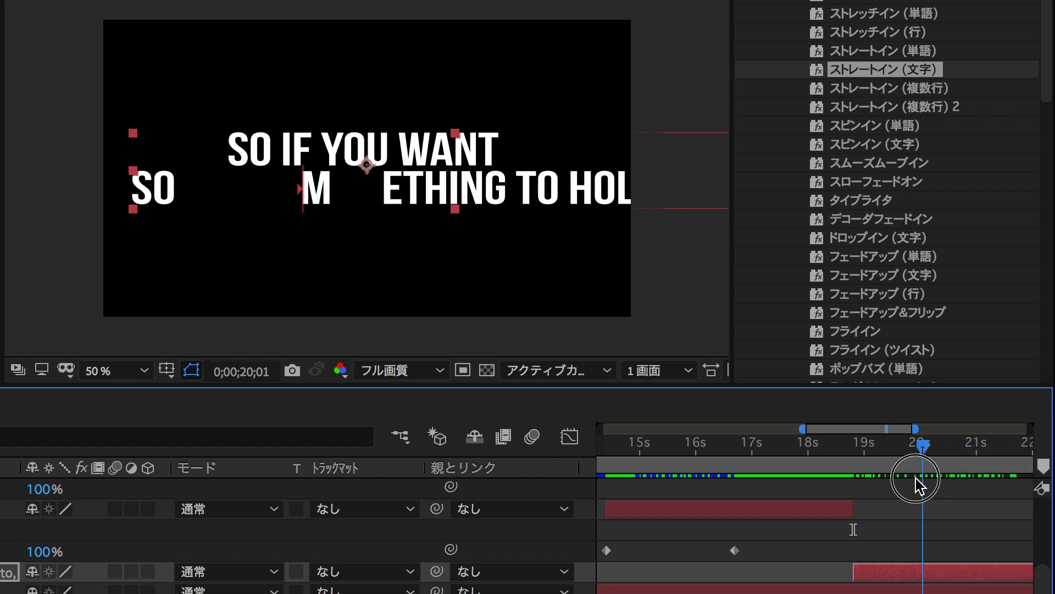
drag(951, 473, 915, 482)
key(ctrl+z)
drag(687, 462, 697, 461)
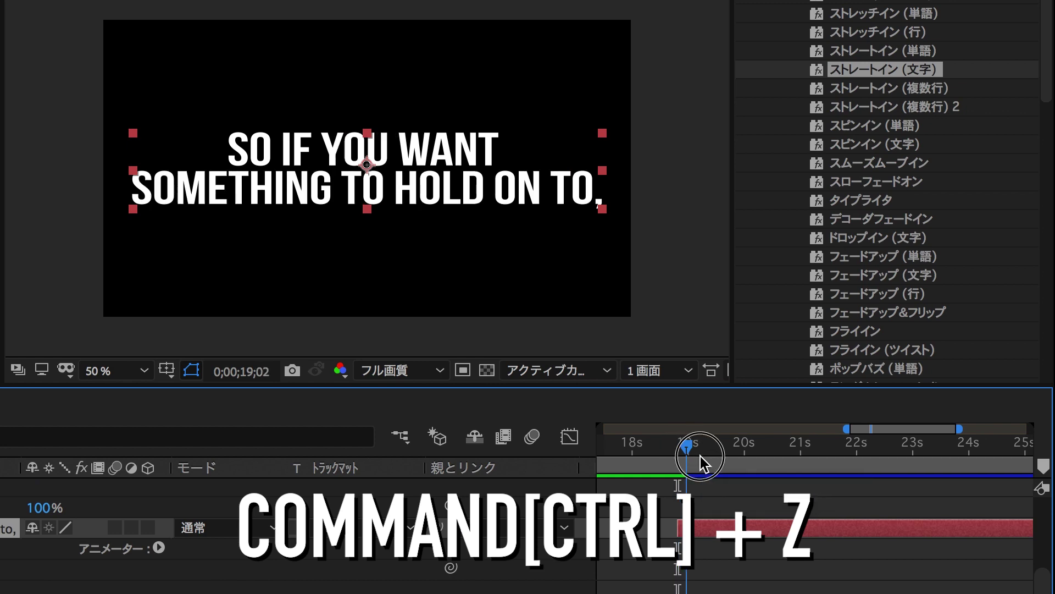
Step: Apply the ストレートイン (単語) preset and set Animator 1's position offset to 1998
double_click(921, 98)
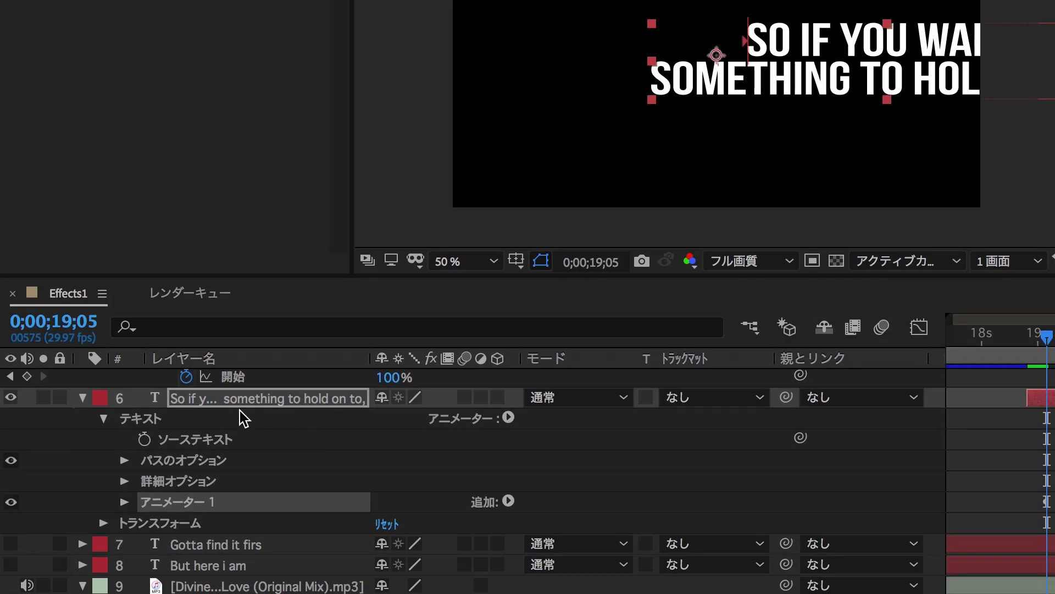
click(124, 501)
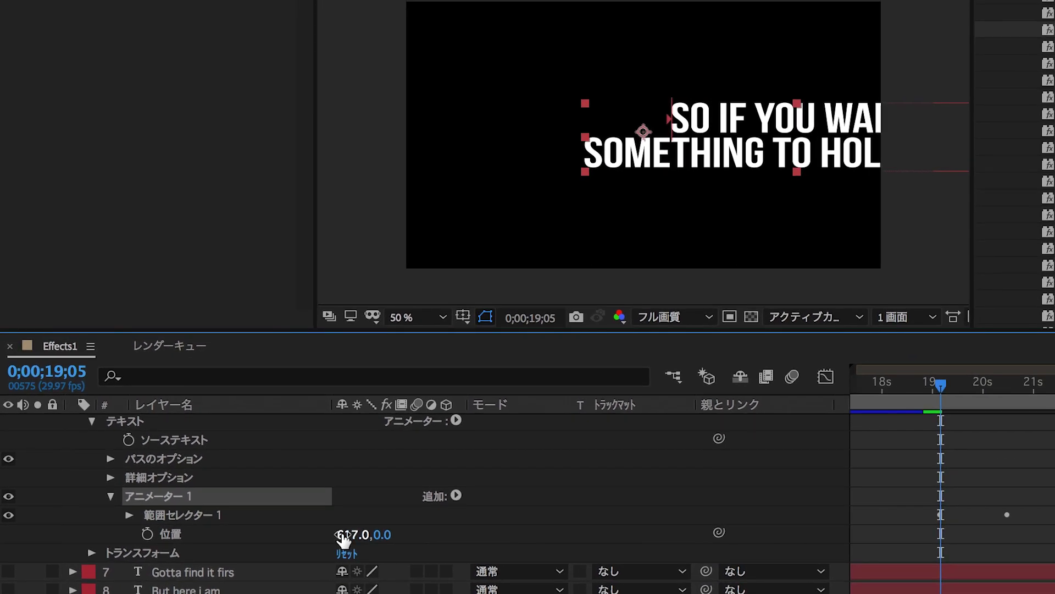
drag(350, 539, 972, 547)
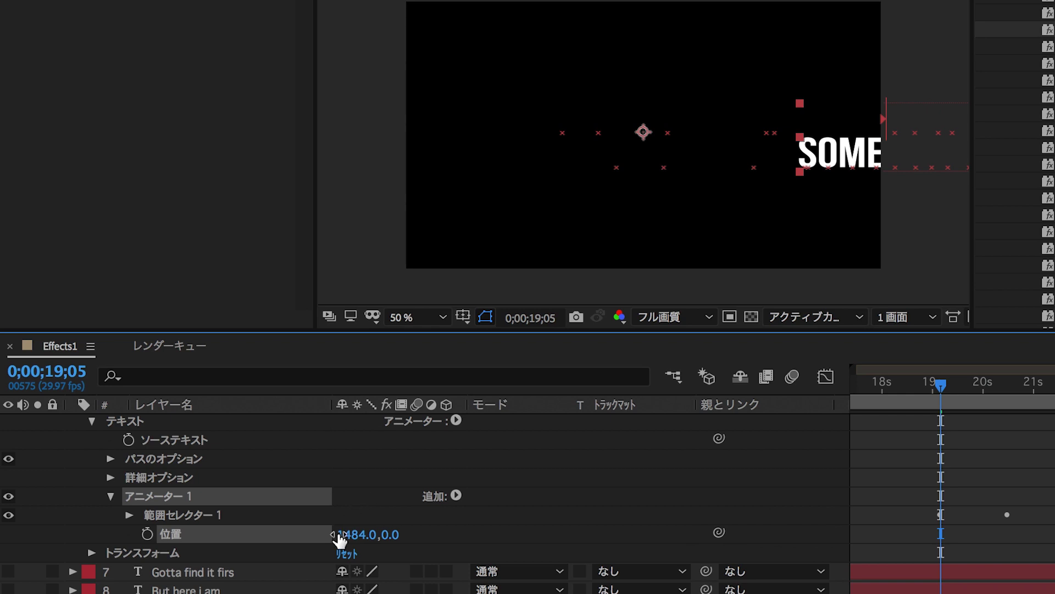
drag(344, 546, 880, 574)
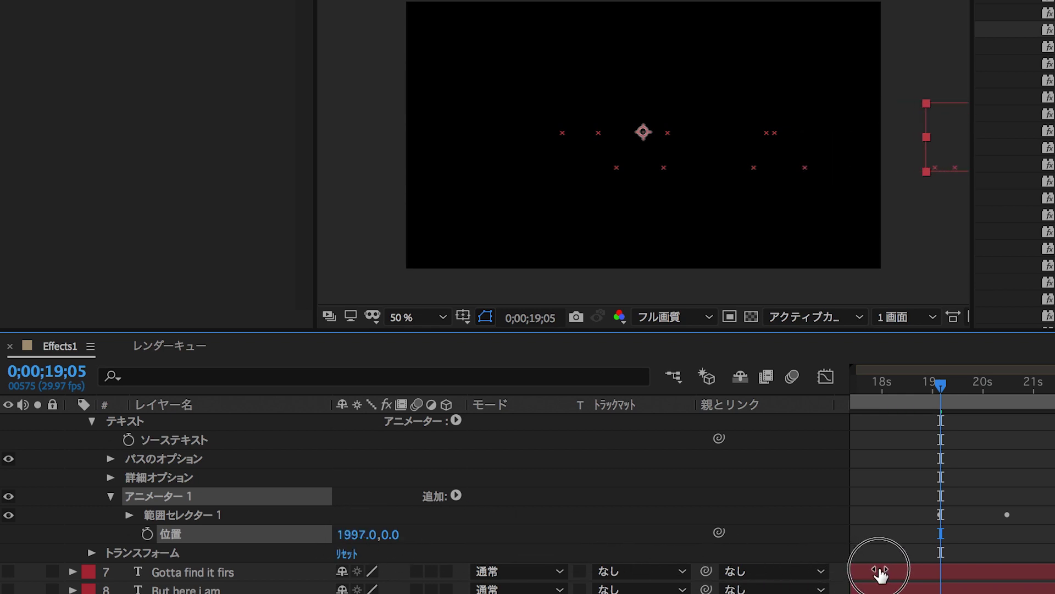
Step: Preview the slide-in, shift the lyric layer slightly earlier, and show its animated properties
click(944, 387)
key(space)
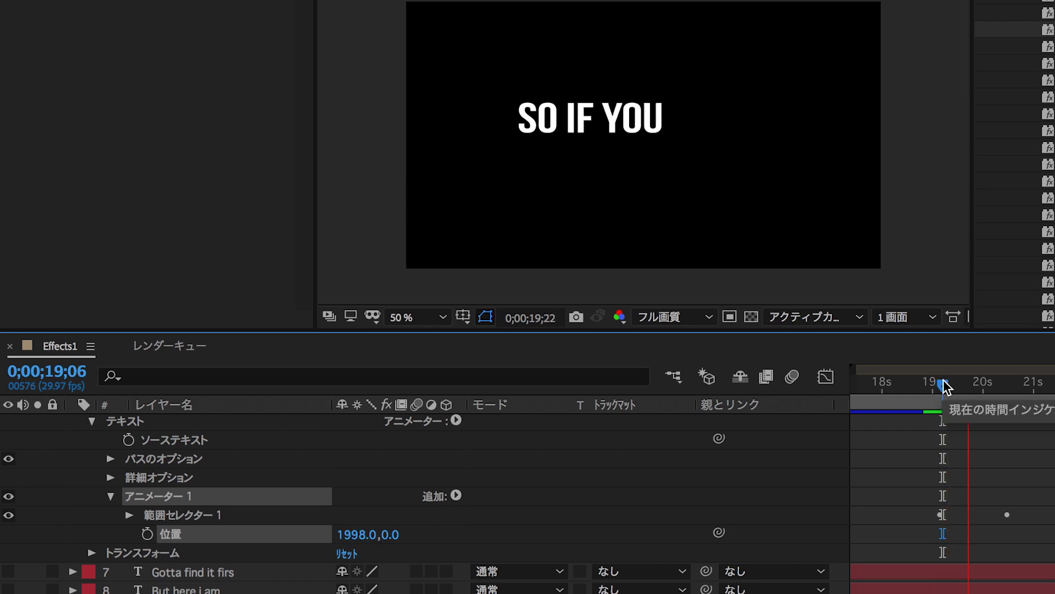
click(940, 388)
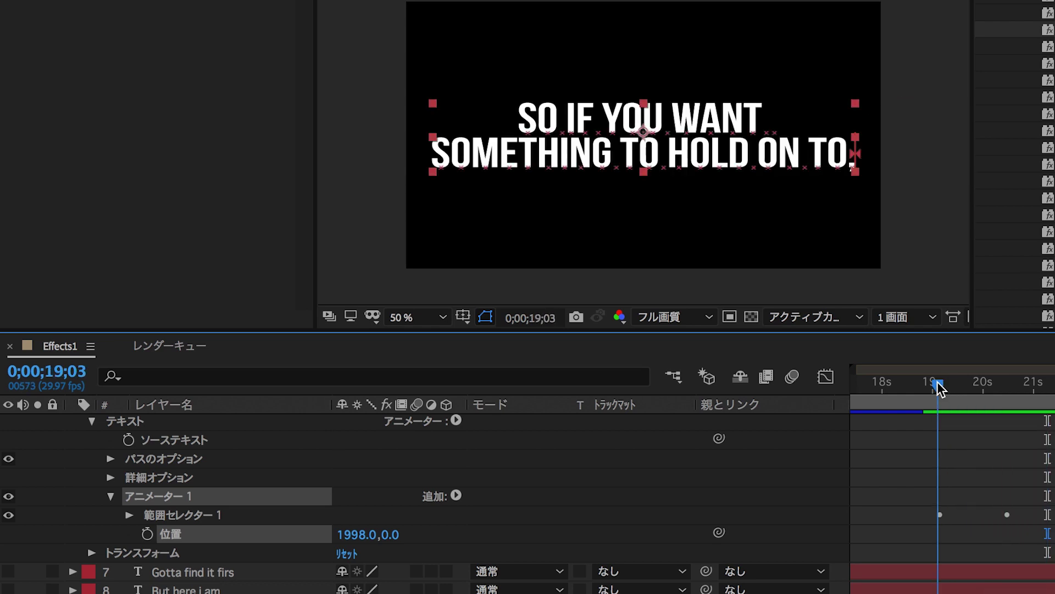
click(961, 450)
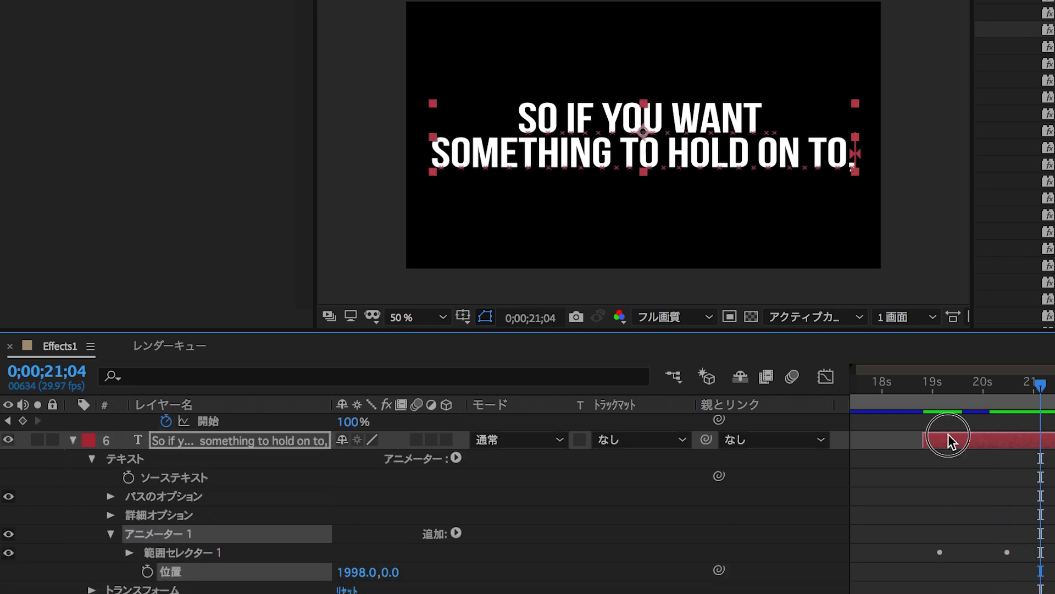
drag(951, 437, 932, 437)
key(u)
click(915, 383)
key(space)
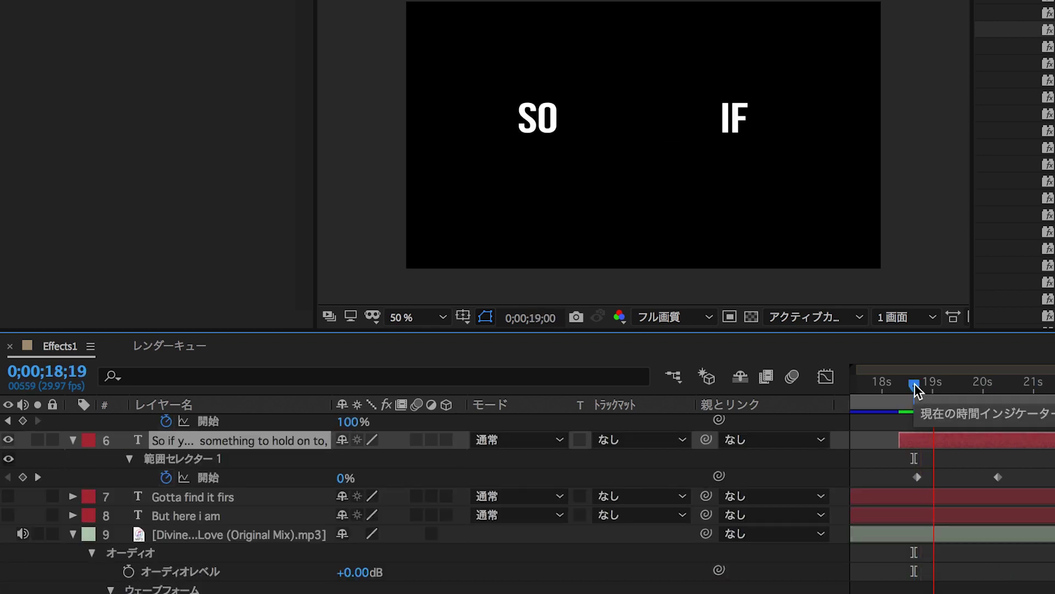
Step: Add a middle Start keyframe at 19;21, retime it, and preview the reveal
key(space)
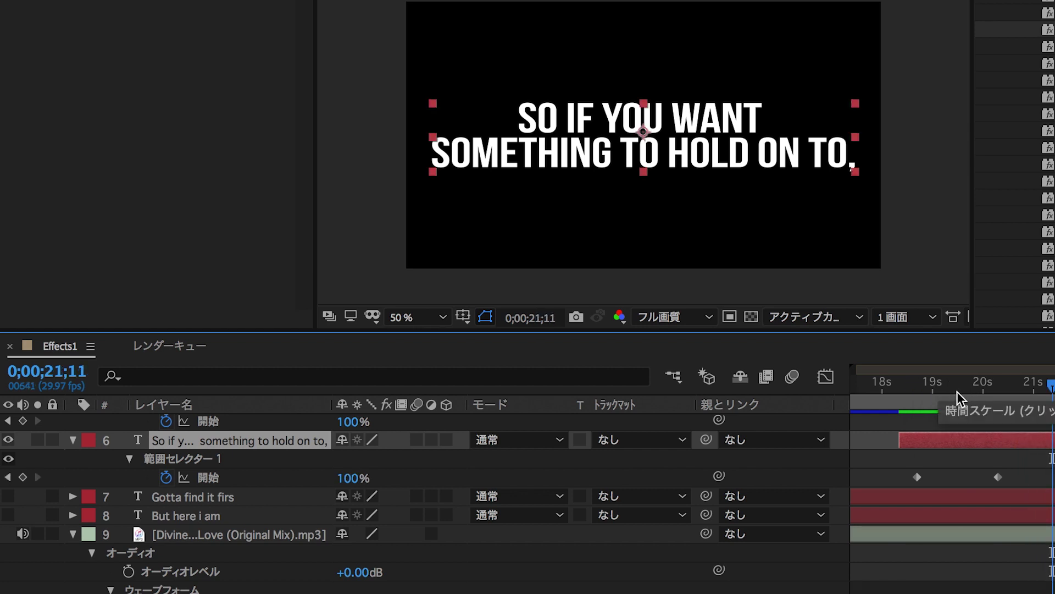
click(961, 386)
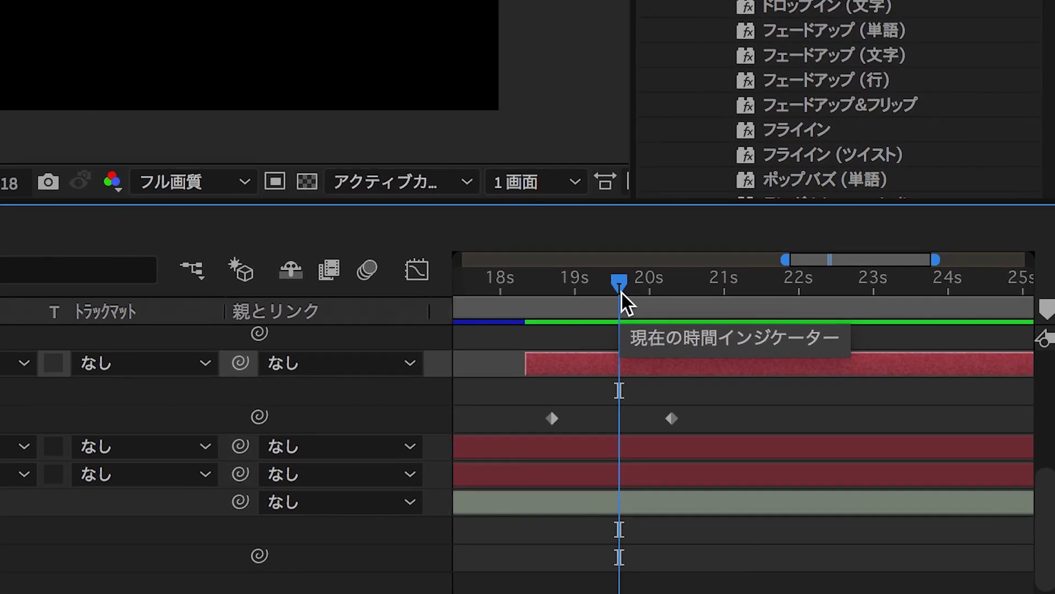
drag(622, 292, 627, 292)
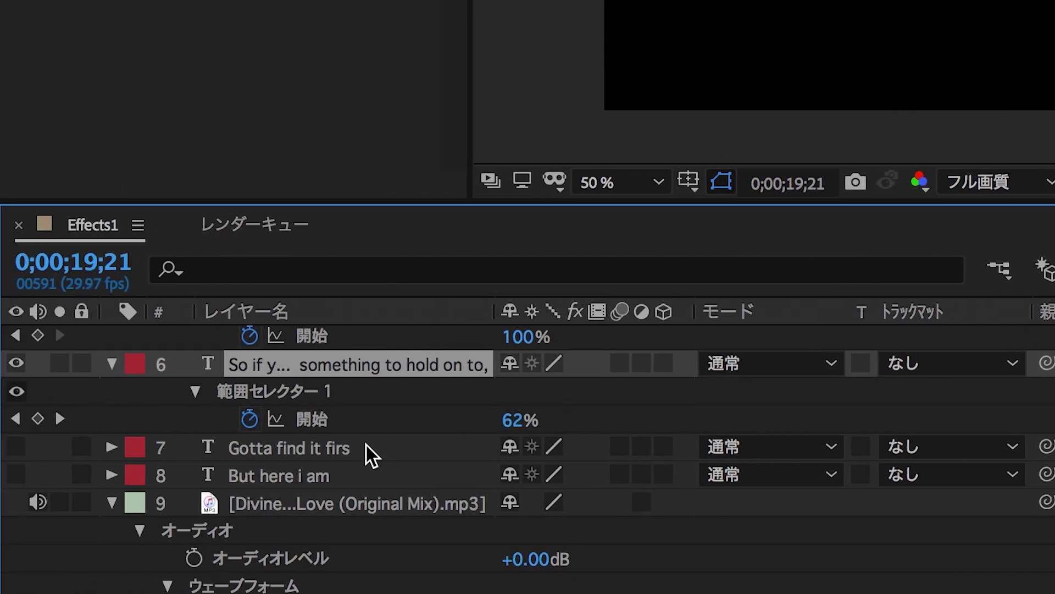
click(38, 419)
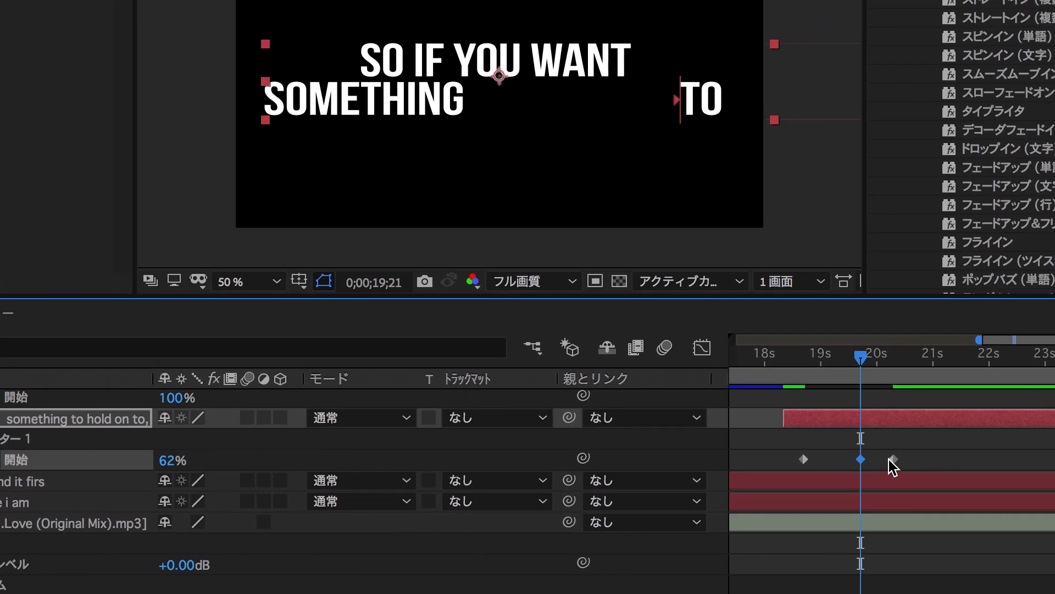
mouse_move(891, 460)
mouse_down()
mouse_move(906, 459)
mouse_move(852, 459)
mouse_up()
click(807, 358)
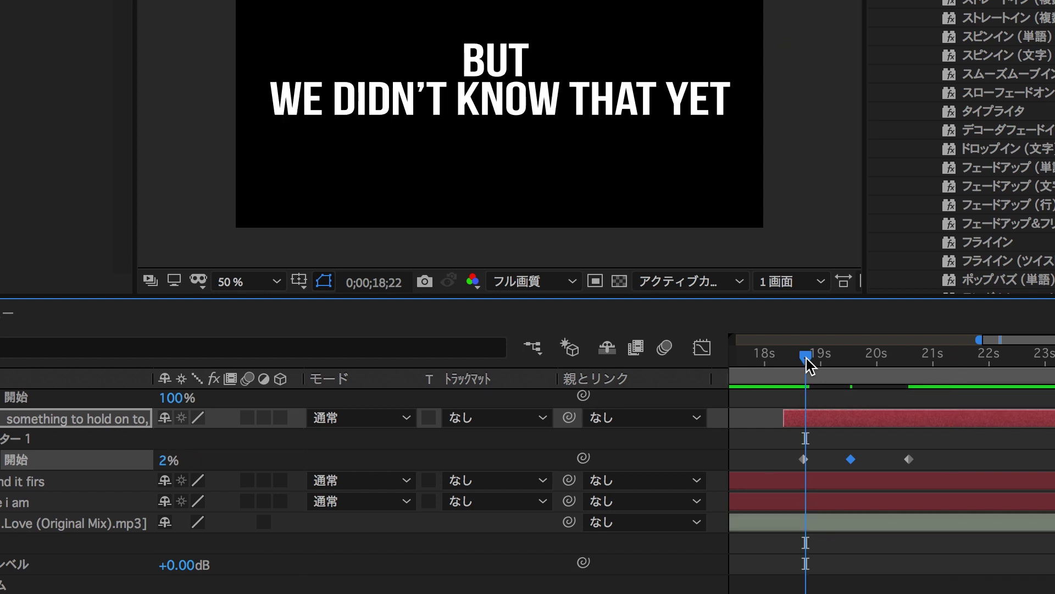
key(space)
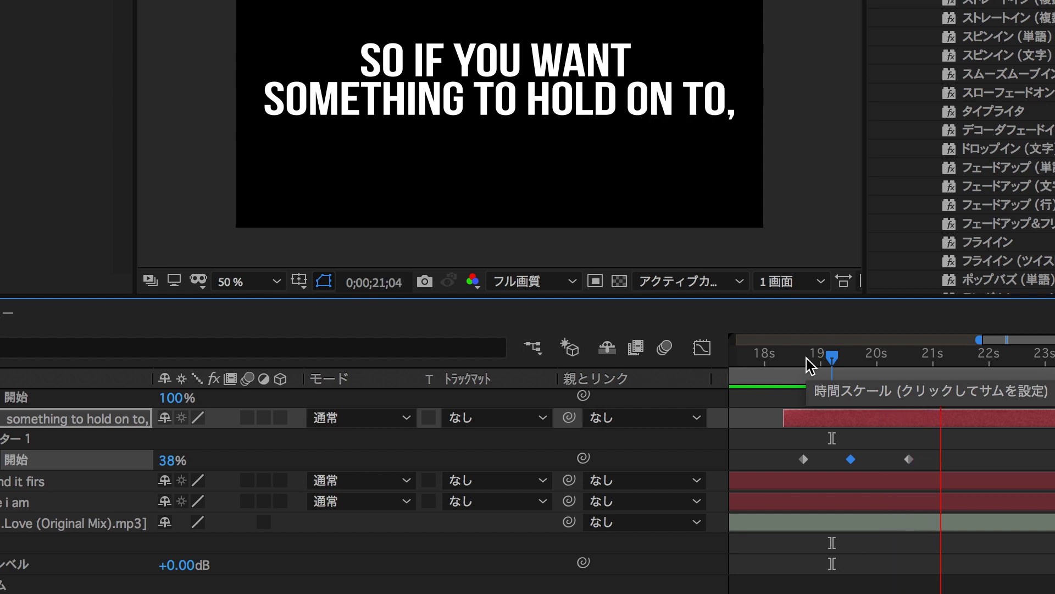
click(895, 414)
Step: Stretch all three Start keyframes so the word reveal ends exactly at 21;02, then preview
drag(909, 457, 924, 457)
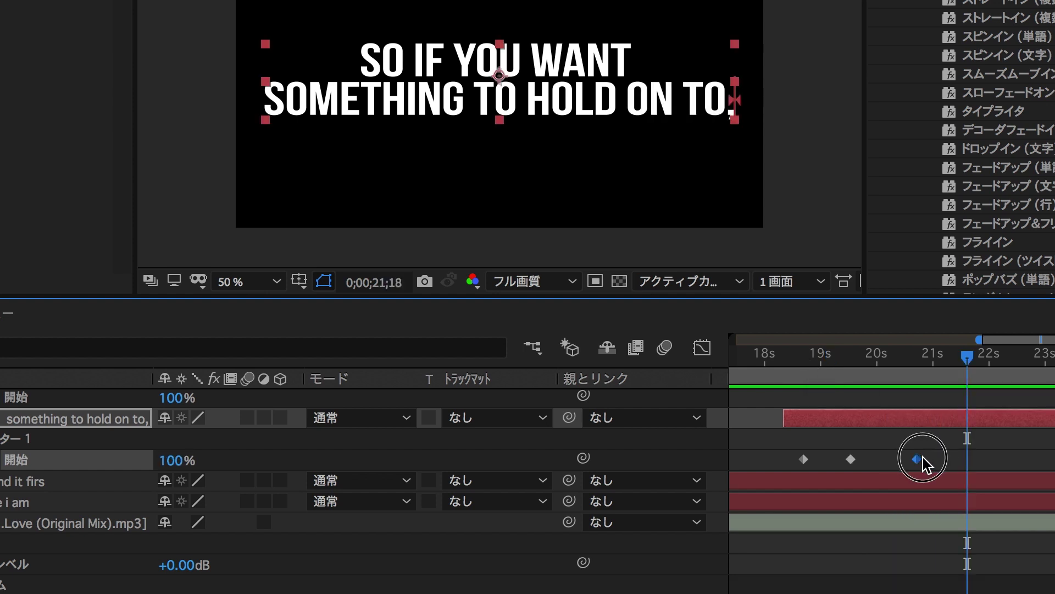
click(935, 461)
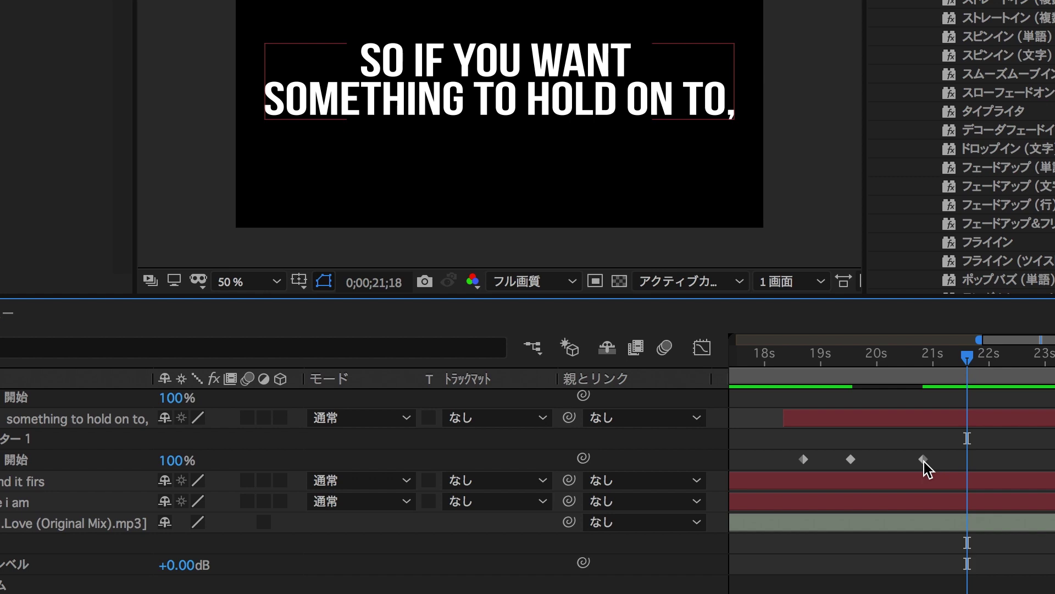
click(924, 460)
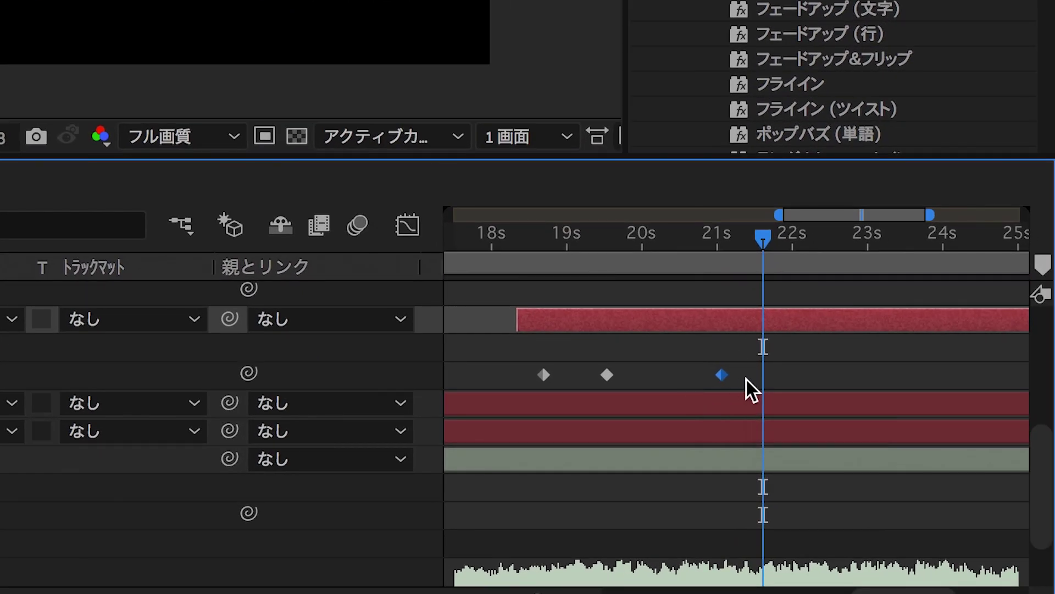
drag(749, 367, 522, 377)
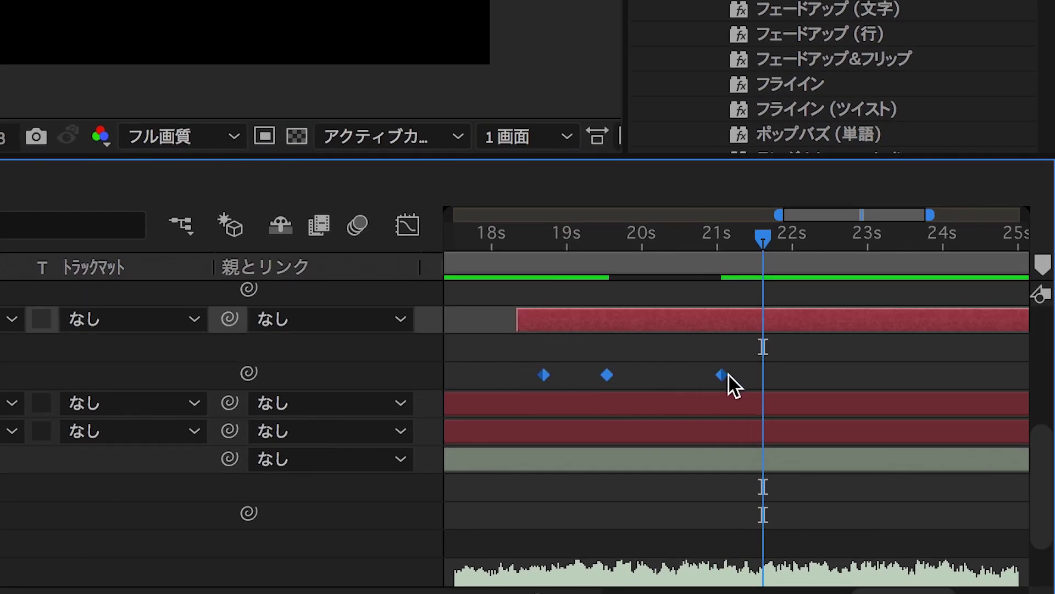
alt+drag(723, 375, 787, 383)
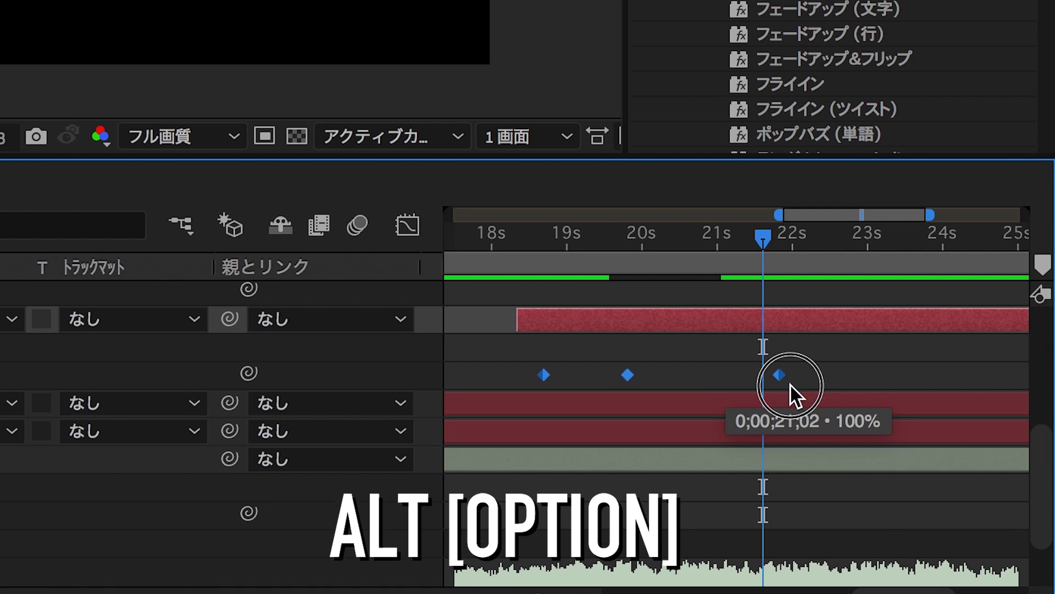
alt+drag(874, 396, 765, 390)
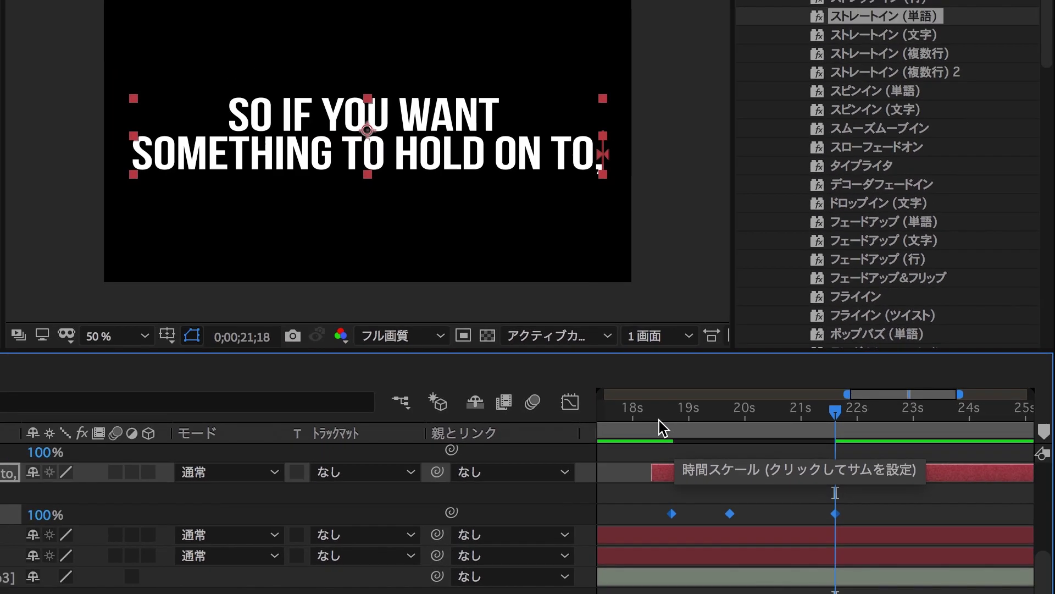
click(648, 413)
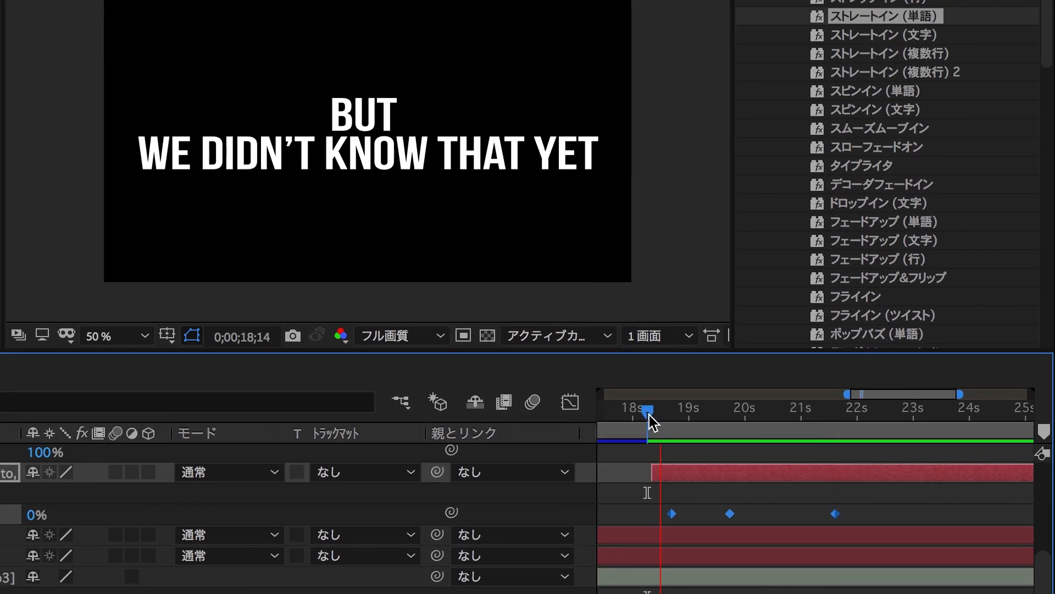
key(space)
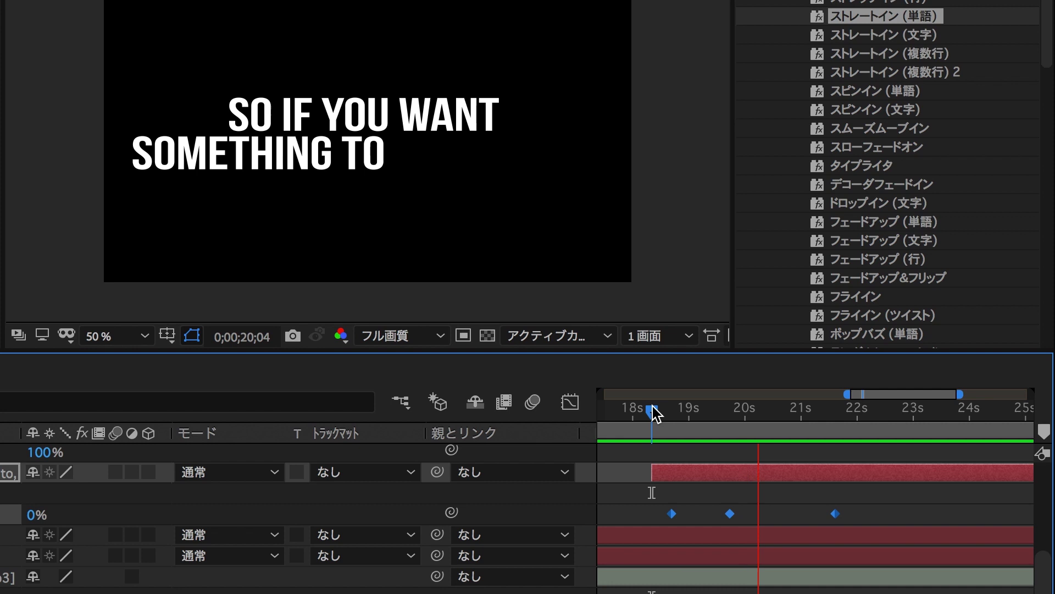
key(space)
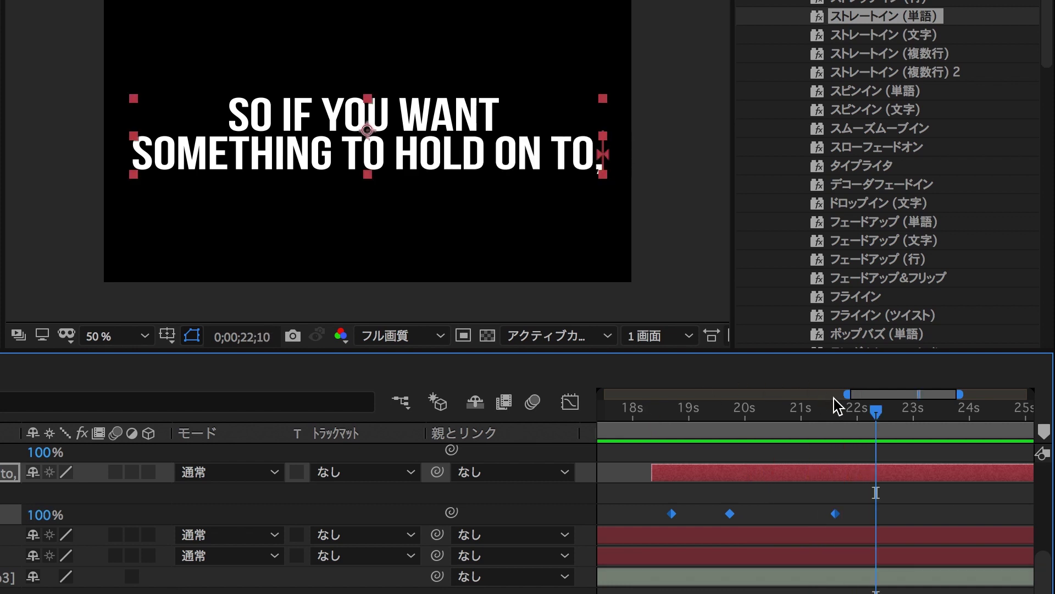
Step: End the 'So if you want' layer at 22;01 and select 'Gotta find it first'
drag(877, 416, 859, 412)
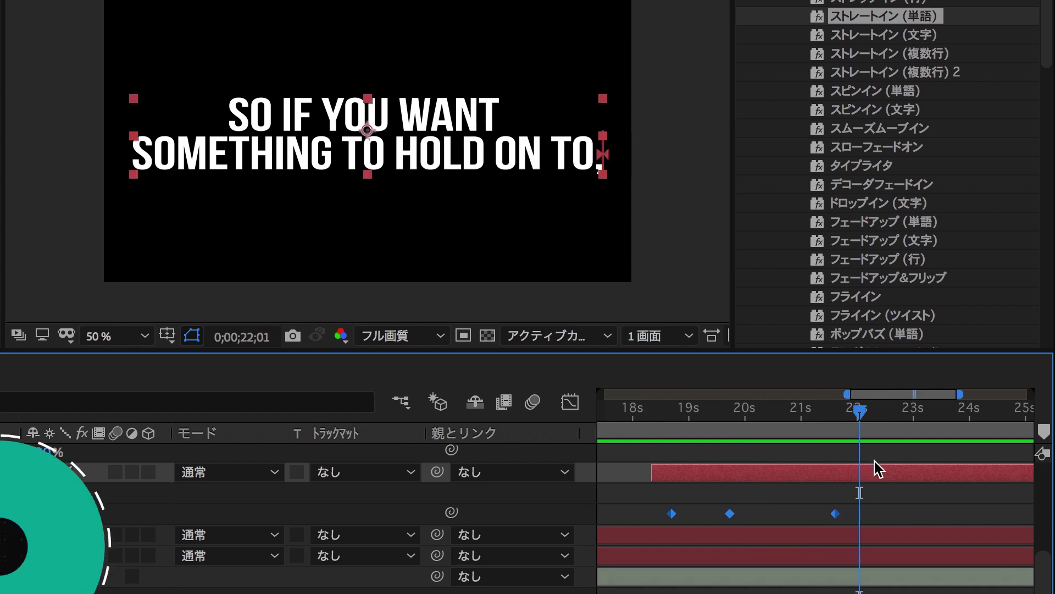
key(alt+bracketright)
click(880, 530)
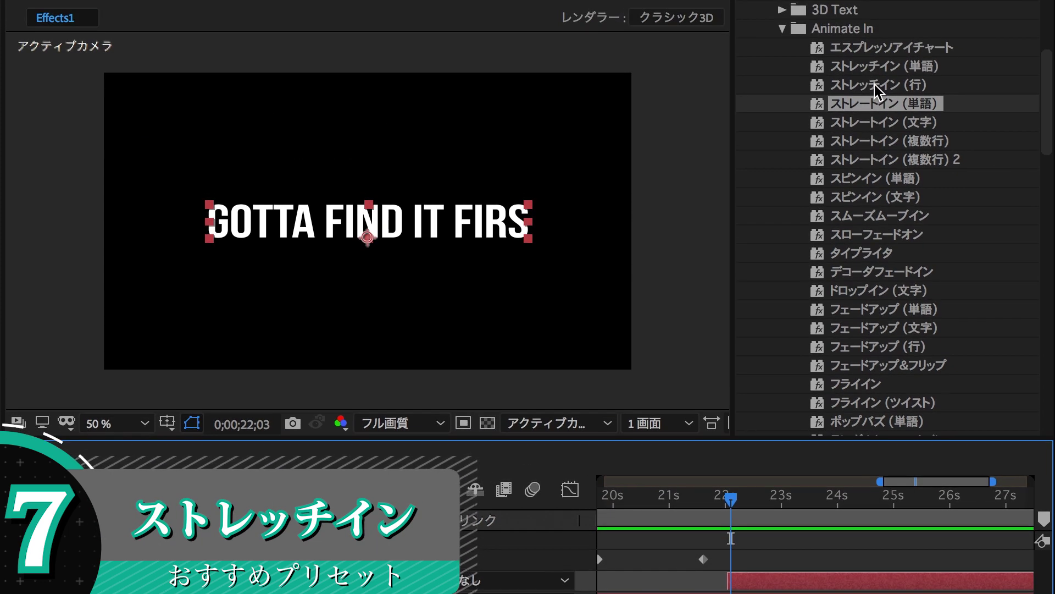
Step: Apply the ストレッチイン (行) preset to 'Gotta find it first' and finish its reveal earlier
click(876, 86)
double_click(875, 86)
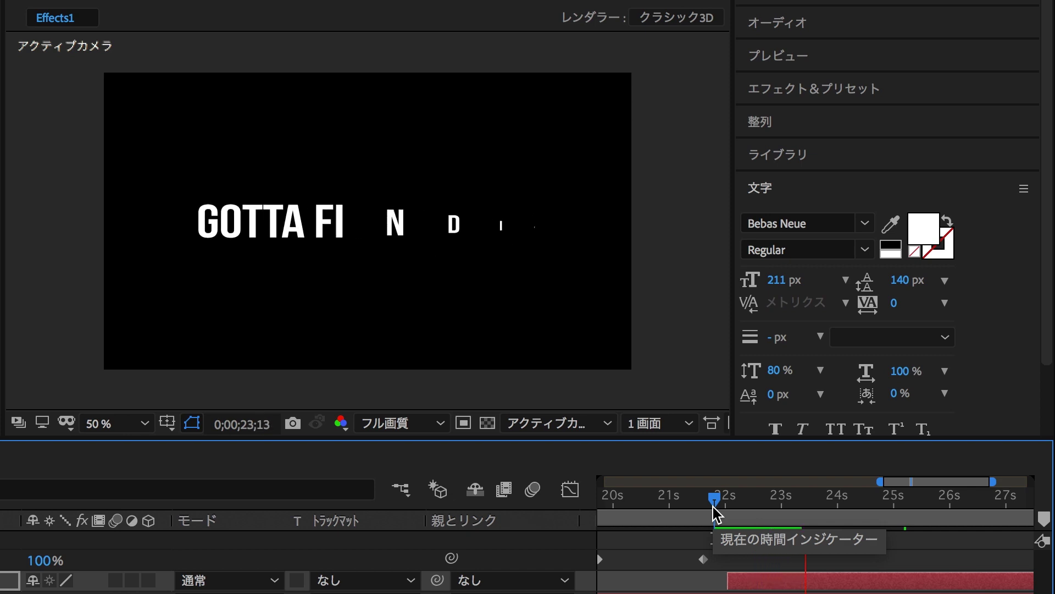
key(space)
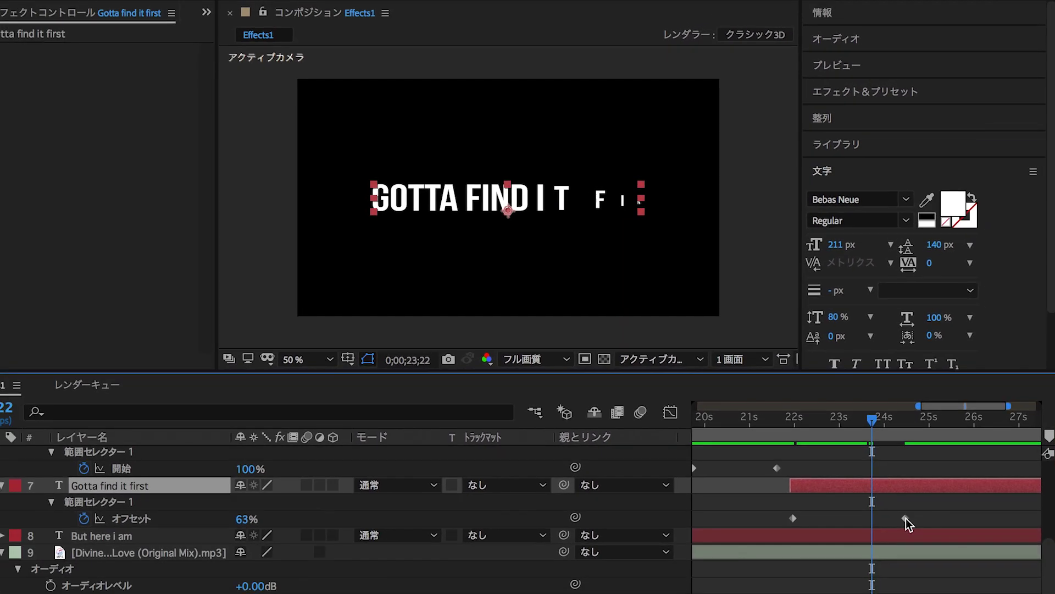
drag(906, 518, 853, 518)
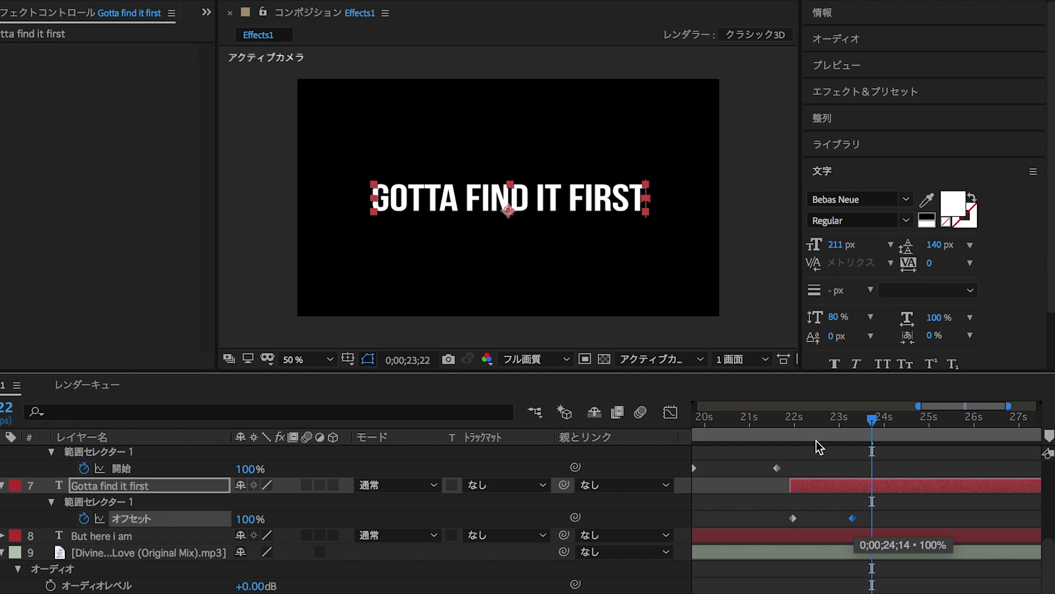
drag(790, 419, 781, 421)
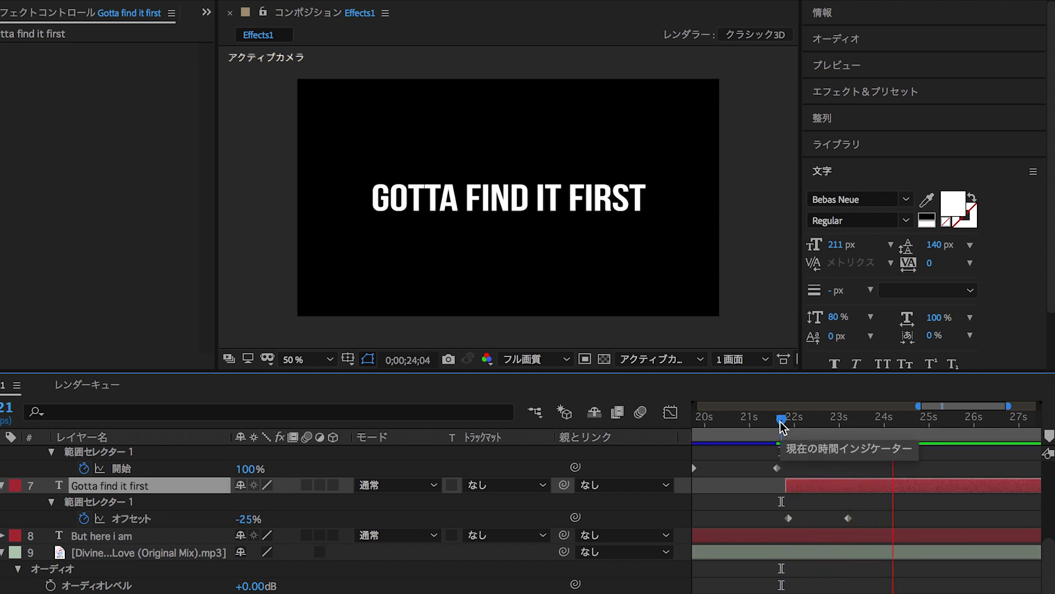
key(space)
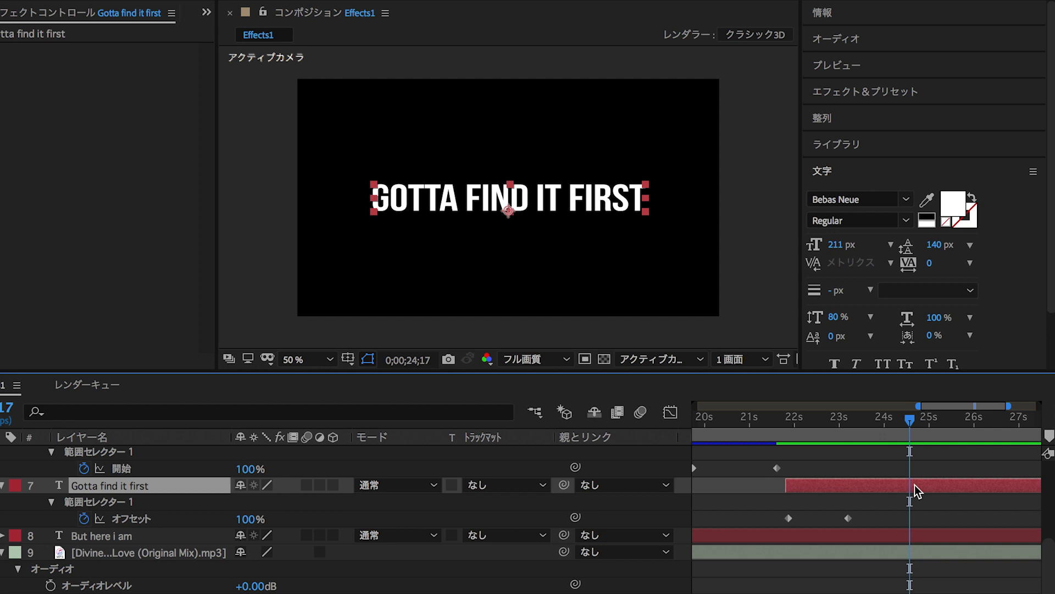
Step: End 'Gotta find it first' at 24;24 and start 'But here i am' there
drag(912, 420, 920, 420)
key(alt+bracketright)
click(939, 533)
key(alt+bracketleft)
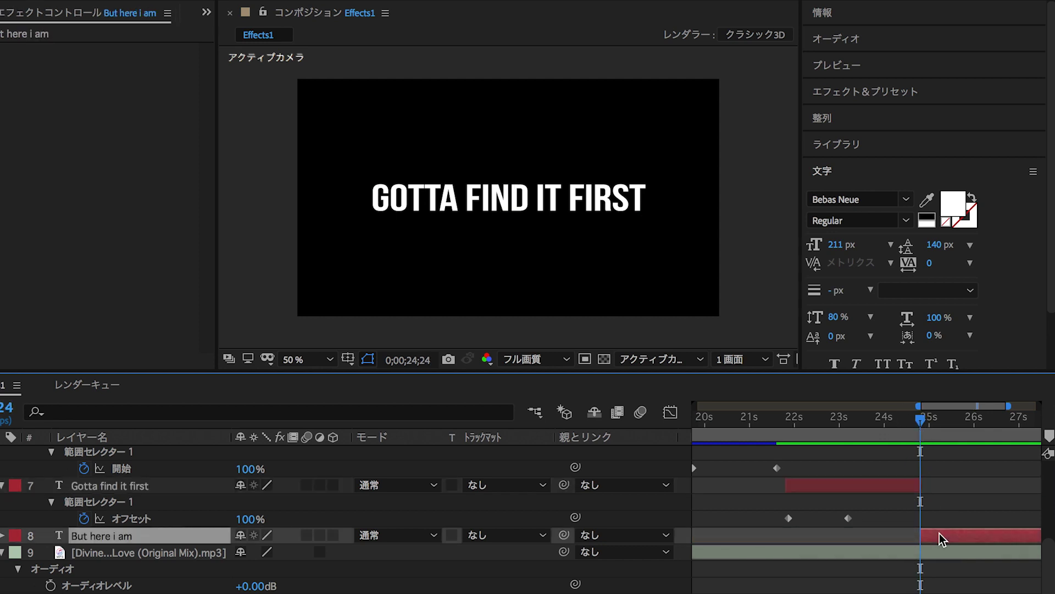
scroll(978, 489, right, 3)
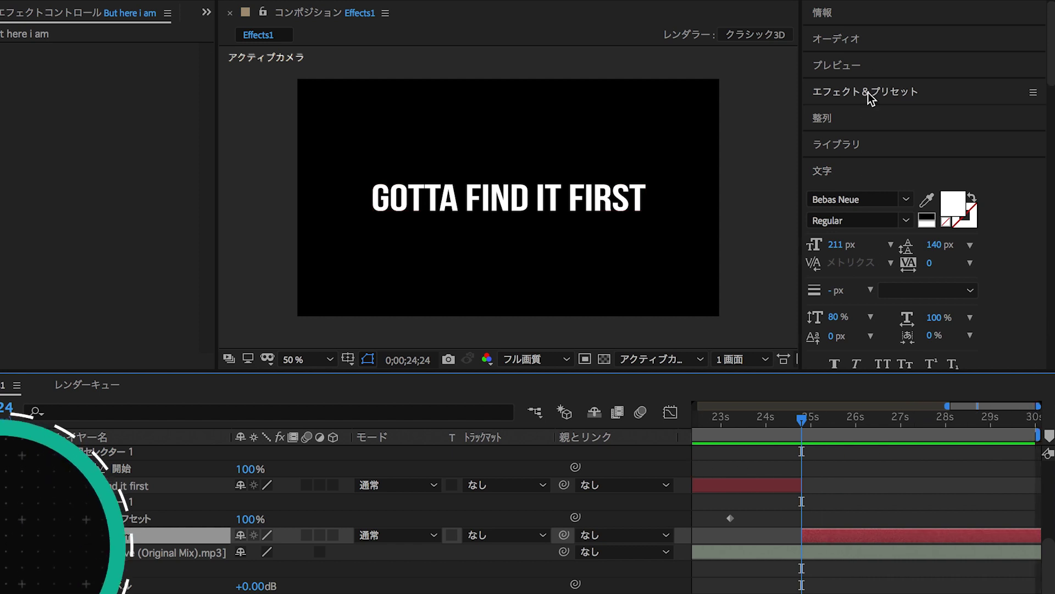
Step: Apply the Blurs ブラー (単語) preset to 'But here i am' and preview it
click(868, 92)
scroll(872, 227, down, 5)
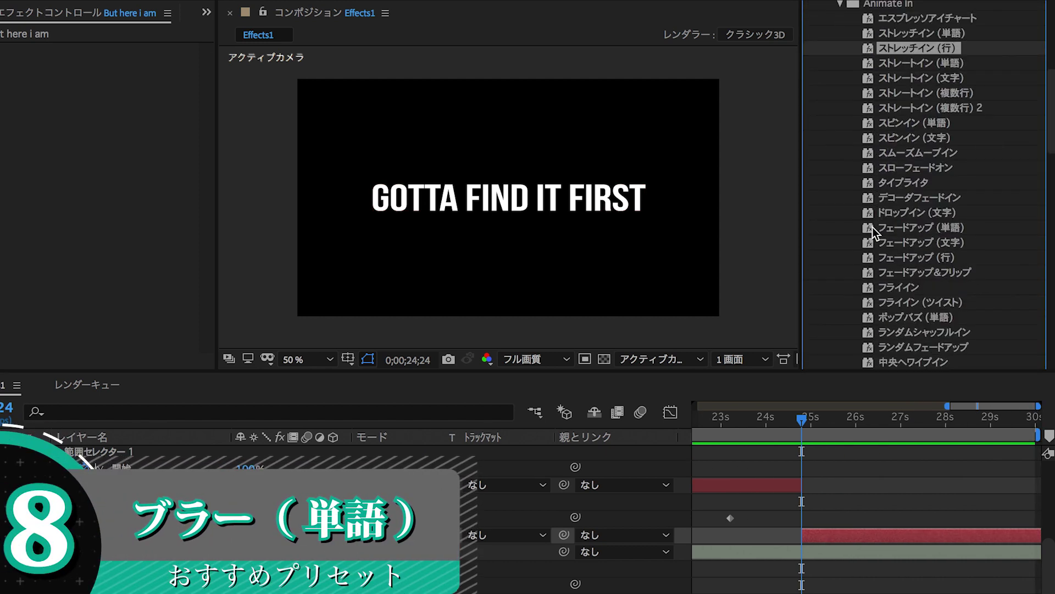
scroll(872, 227, down, 4)
scroll(872, 226, down, 3)
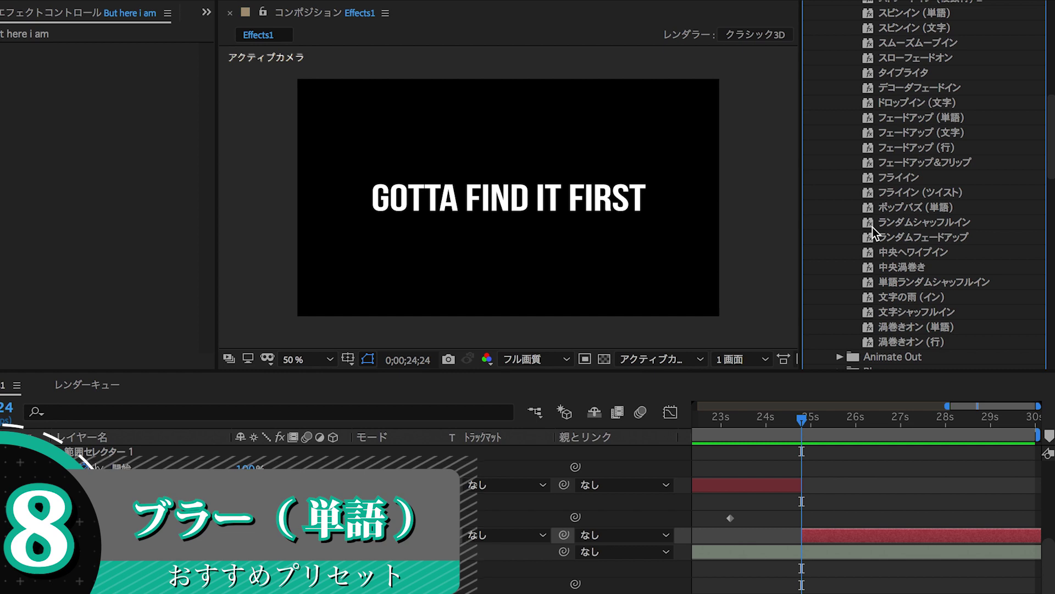
scroll(873, 226, down, 4)
scroll(873, 226, down, 2)
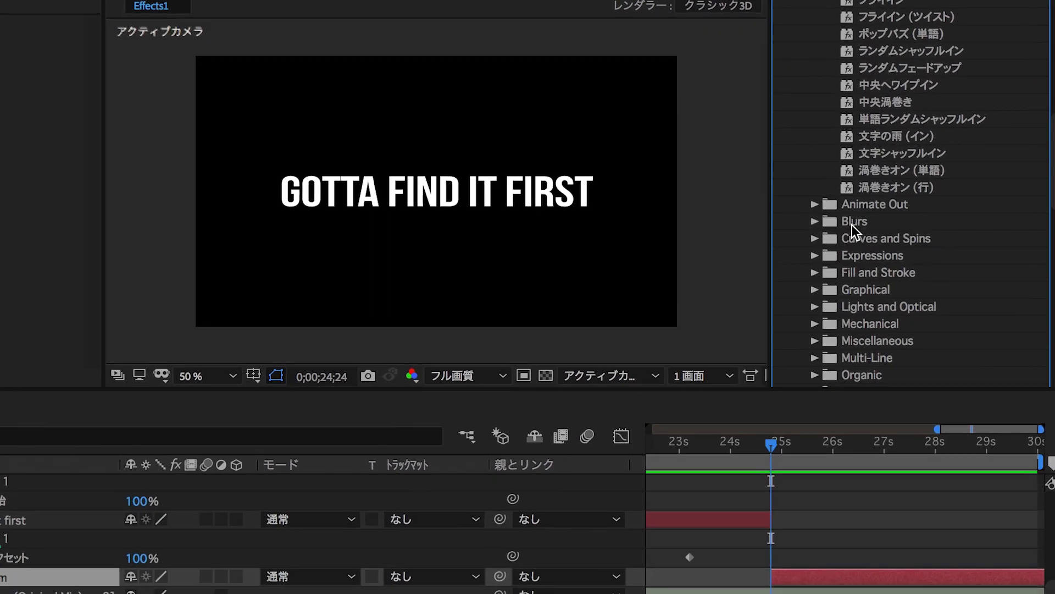
scroll(852, 226, down, 2)
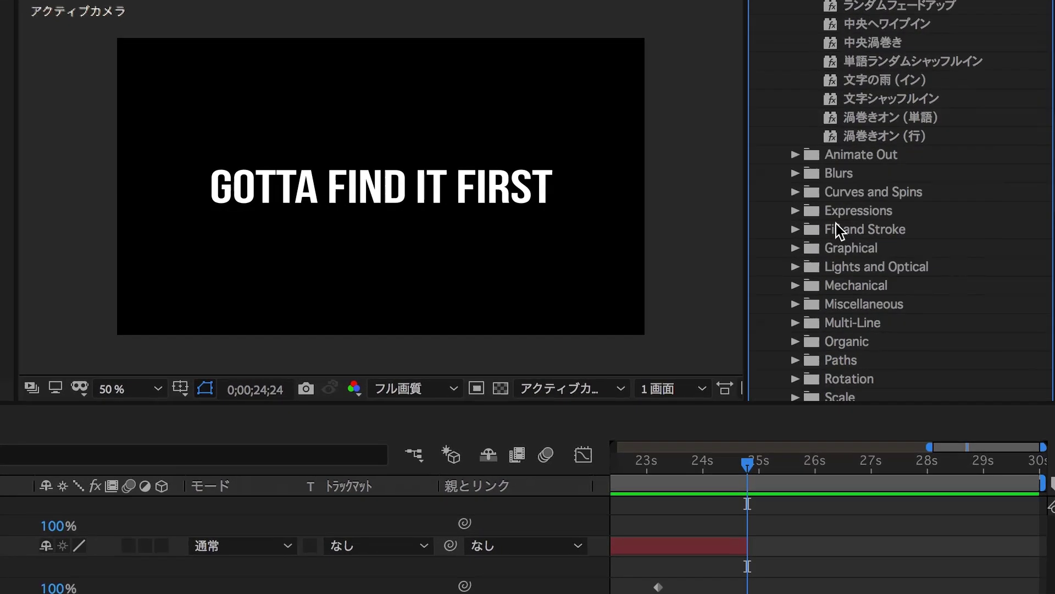
scroll(837, 223, down, 2)
click(820, 142)
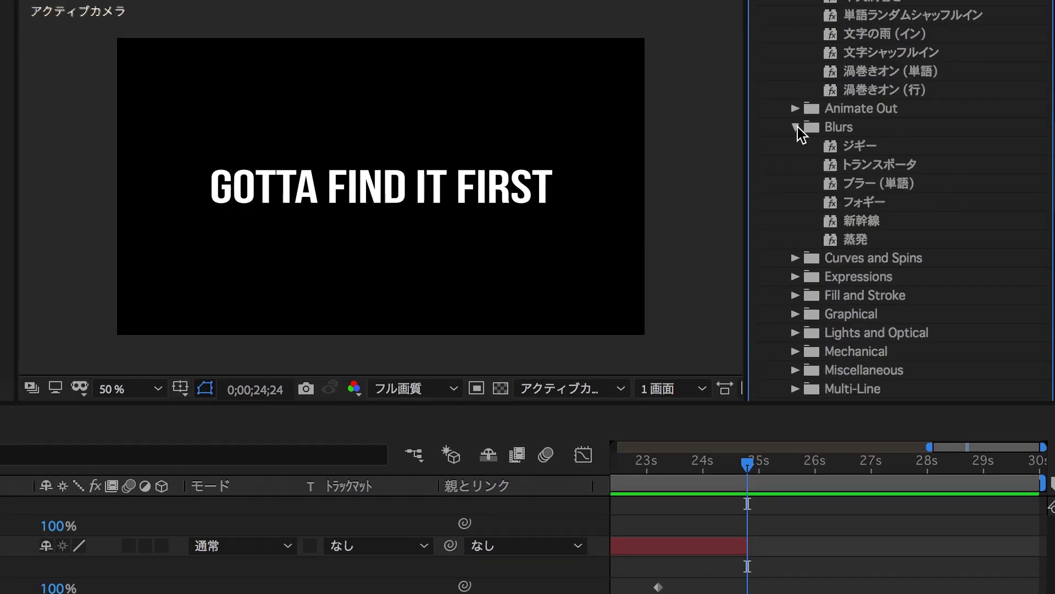
click(875, 186)
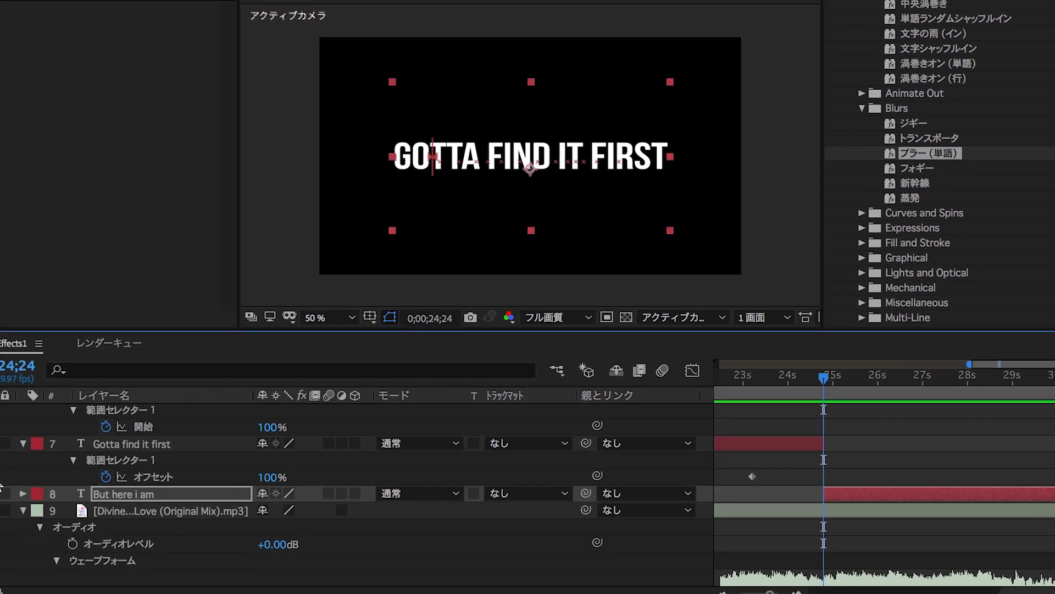
click(819, 402)
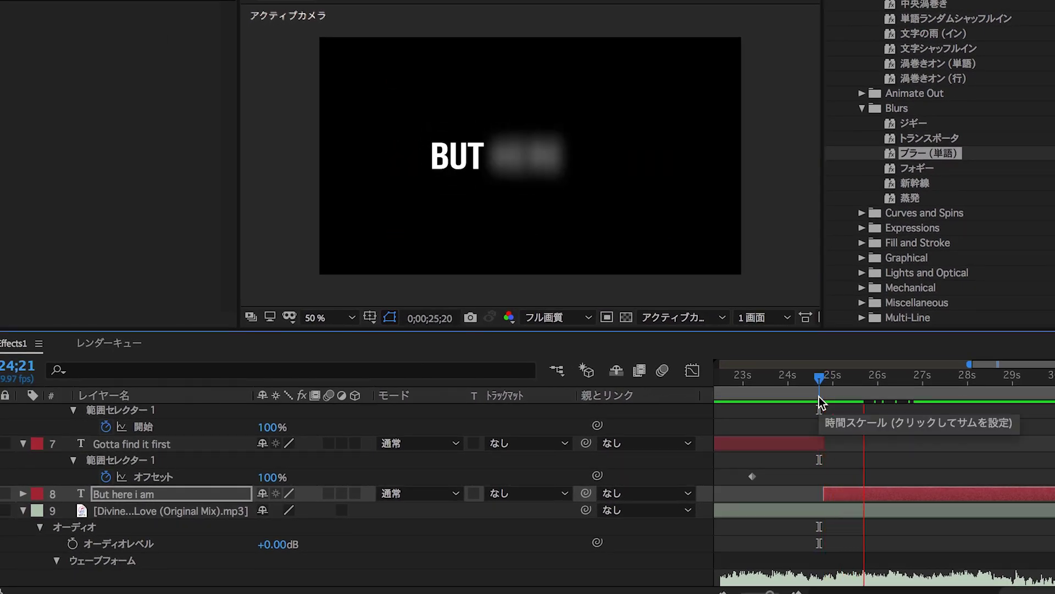
click(822, 376)
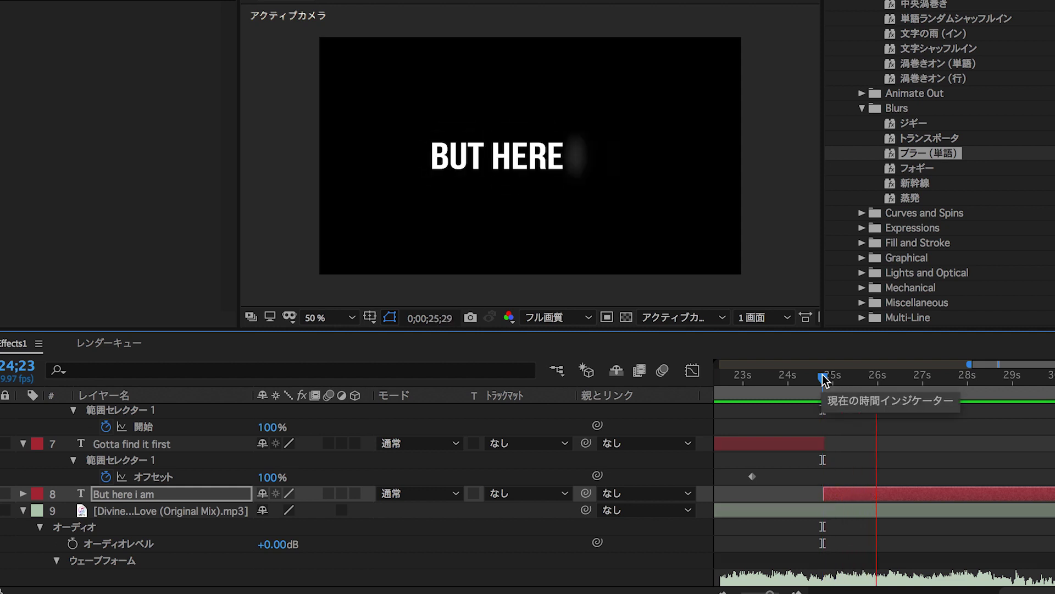
key(space)
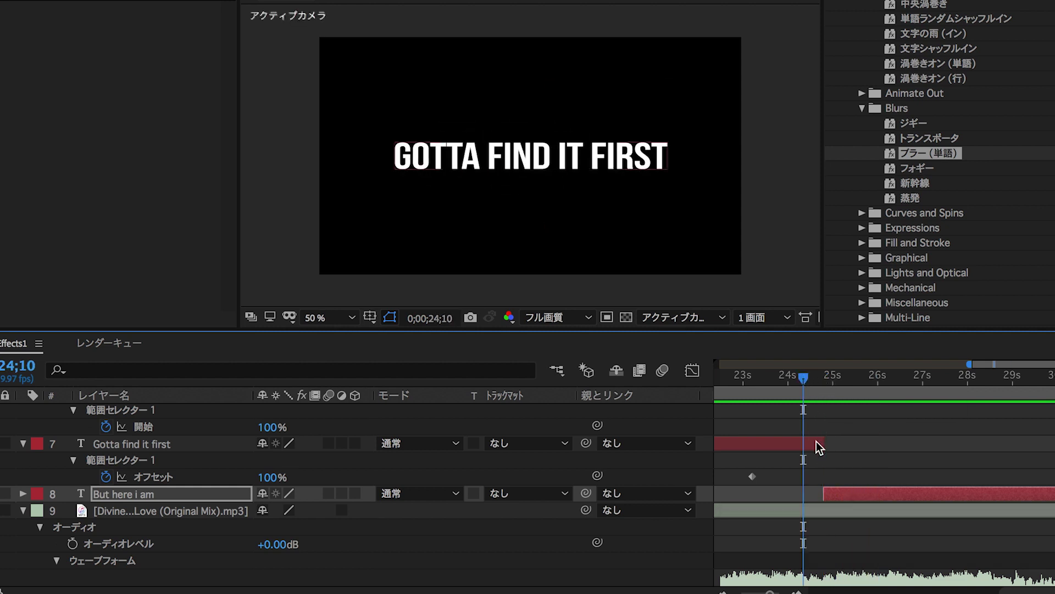
Step: Move the cut between 'Gotta find it first' and 'But here i am' to 24;10
drag(817, 444, 792, 444)
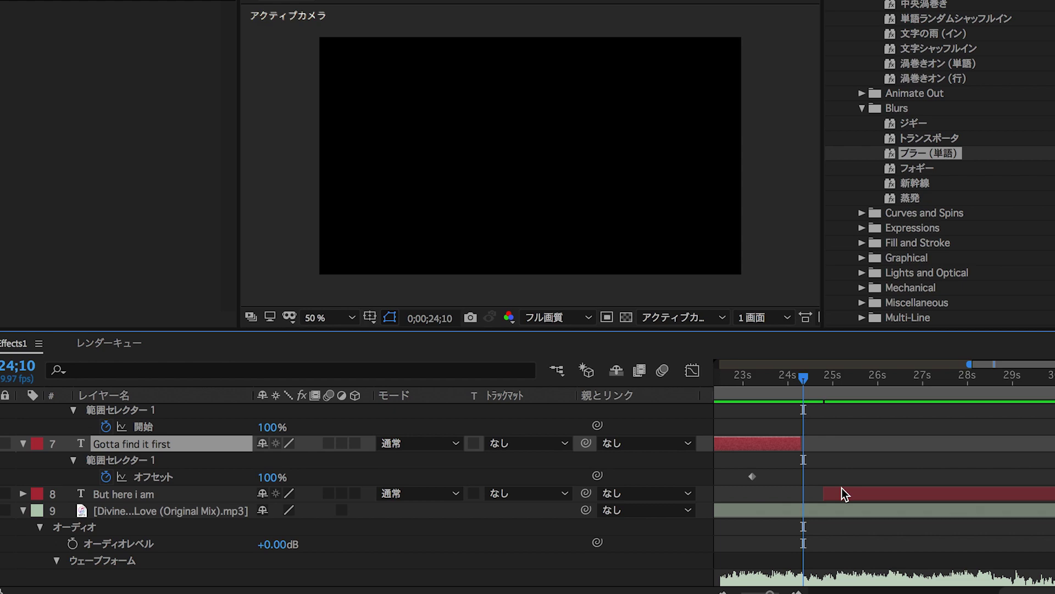
click(823, 493)
key(alt+bracketleft)
key(u)
click(799, 384)
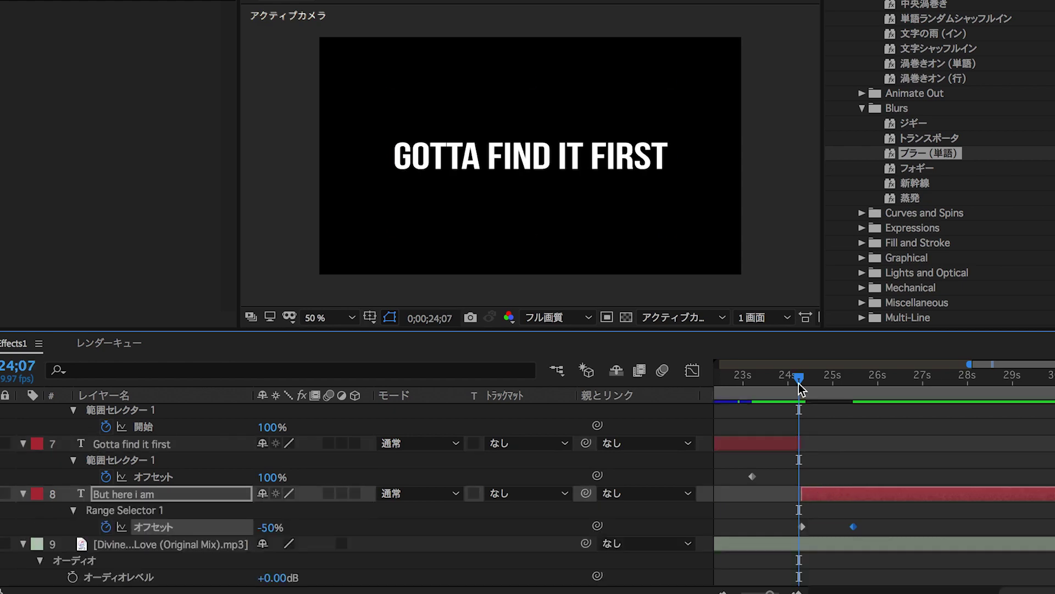
key(space)
key(space)
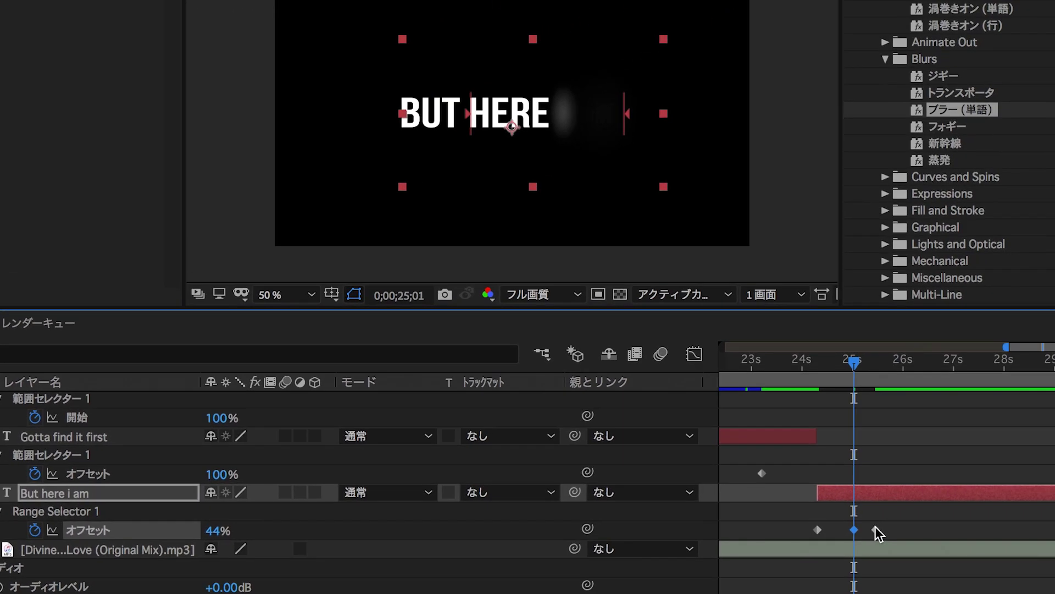
Step: Delay the blur-in's last Offset keyframe to about 25;25, preview, and collapse the properties
mouse_move(875, 526)
drag(875, 530, 894, 529)
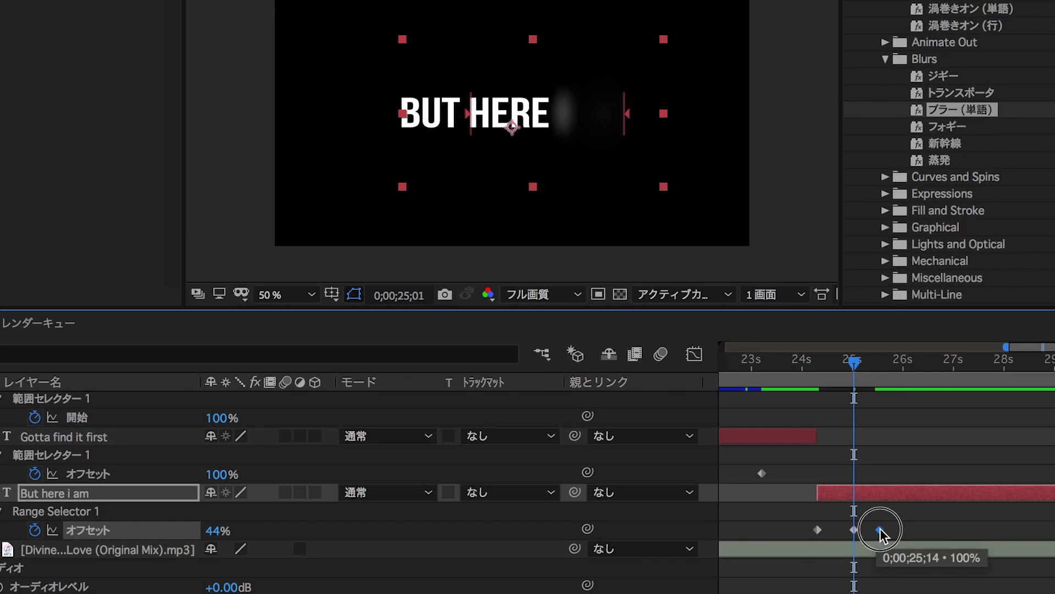
click(806, 363)
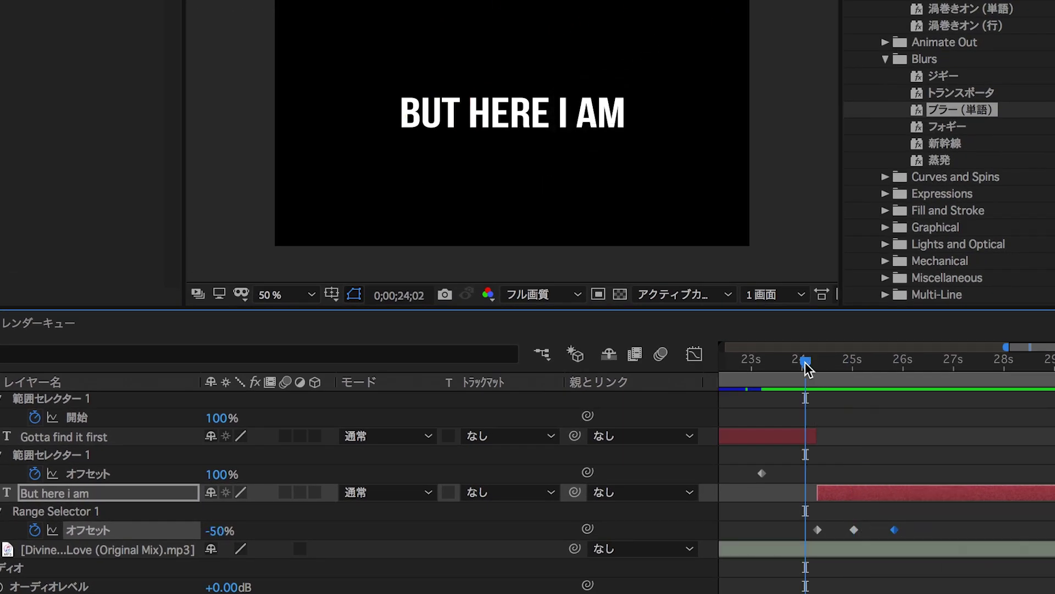
key(space)
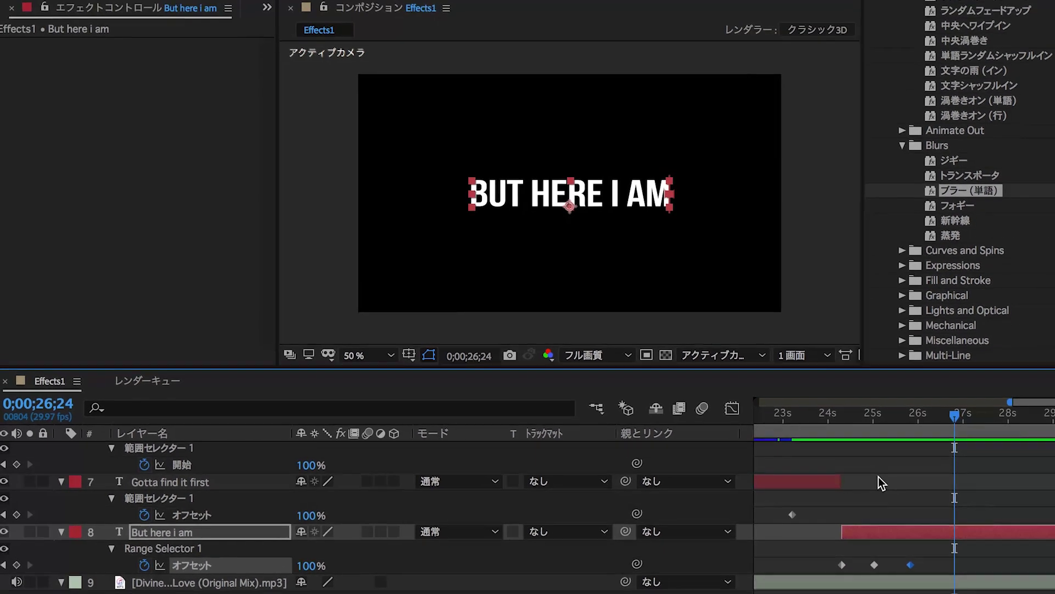
key(u)
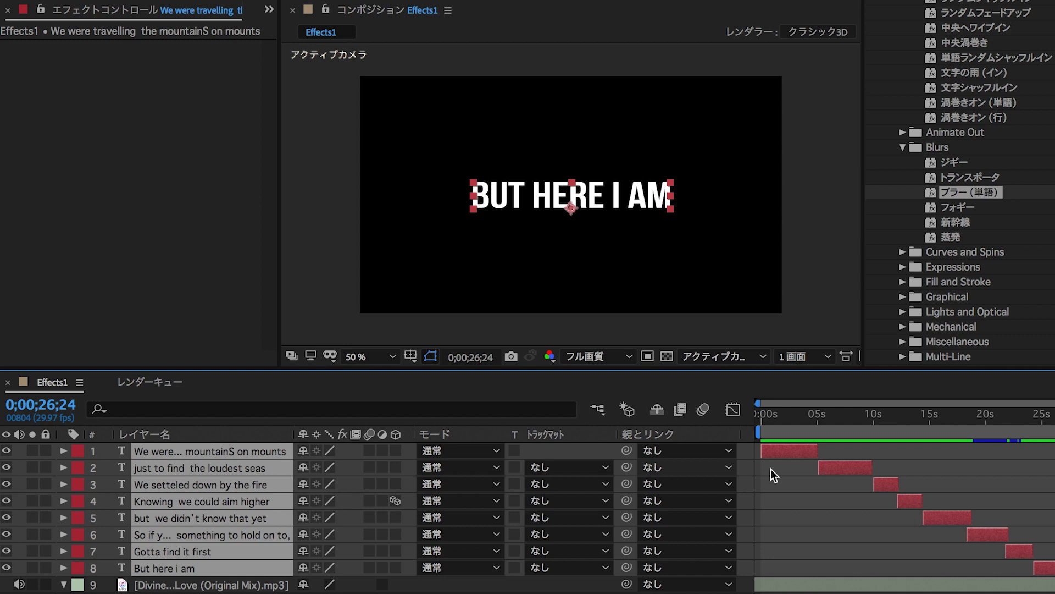
click(931, 457)
drag(923, 416, 737, 420)
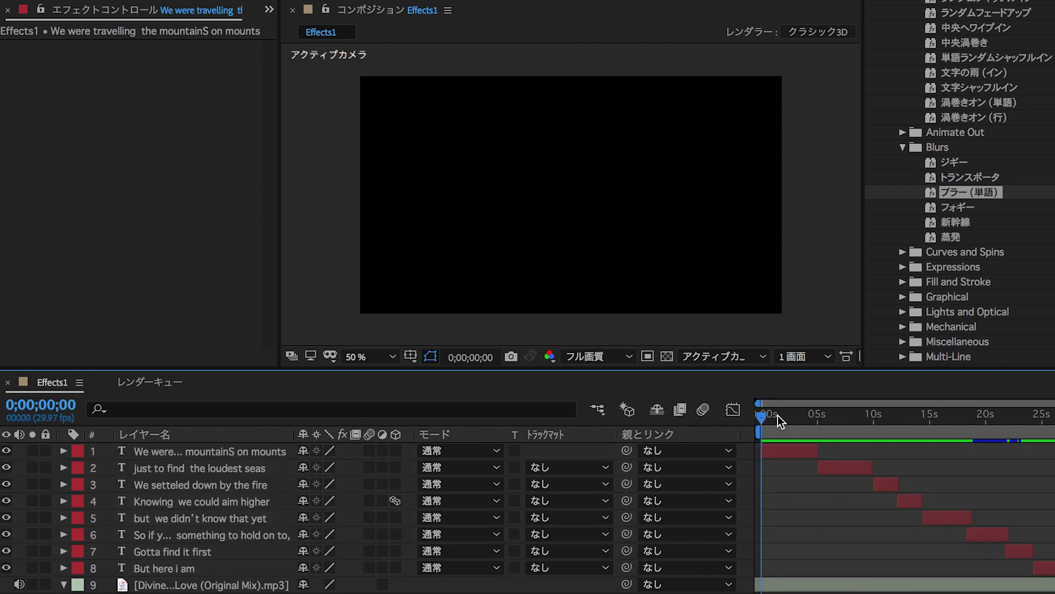
key(space)
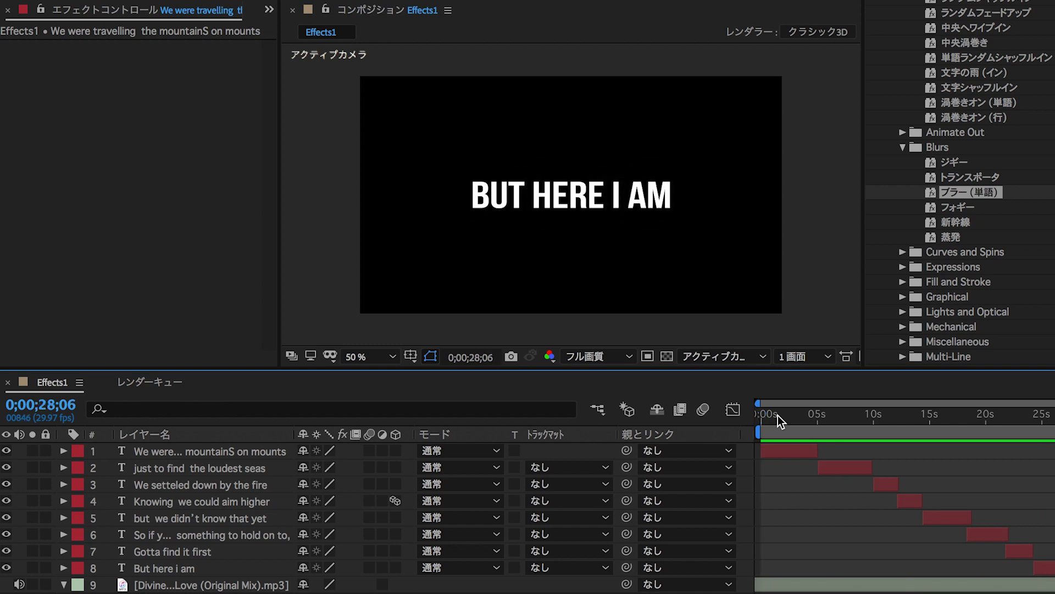
click(760, 415)
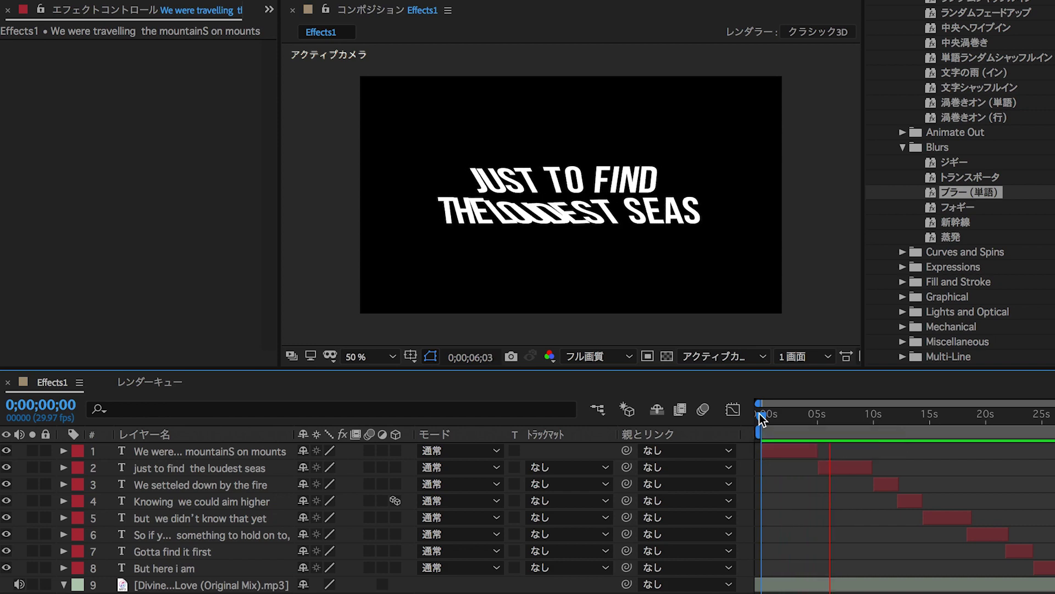
Step: Select lyric layers 1–8 and tick their Motion Blur switch
click(220, 452)
shift+click(255, 527)
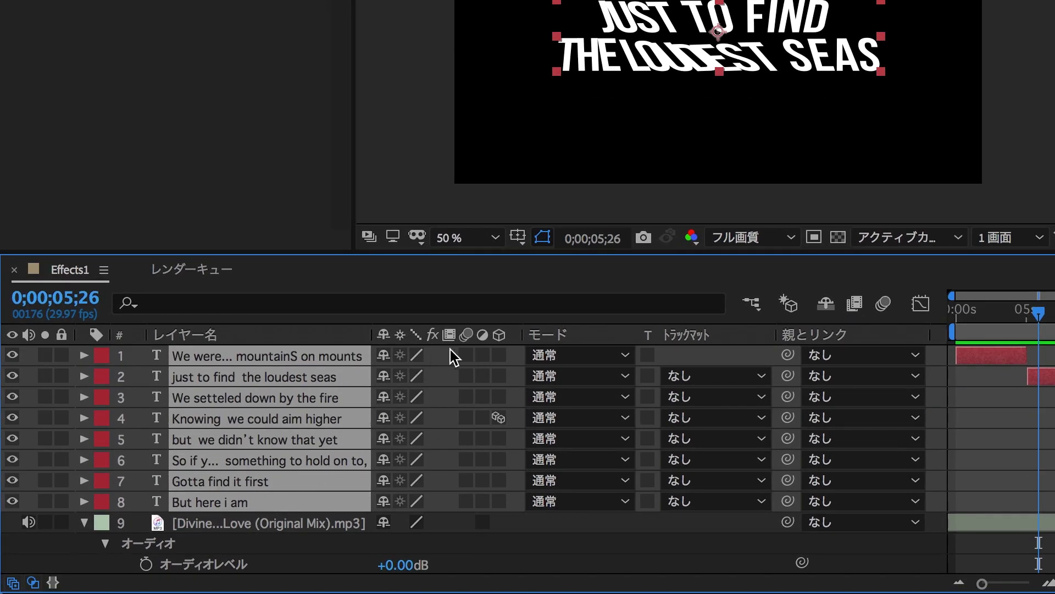
click(469, 355)
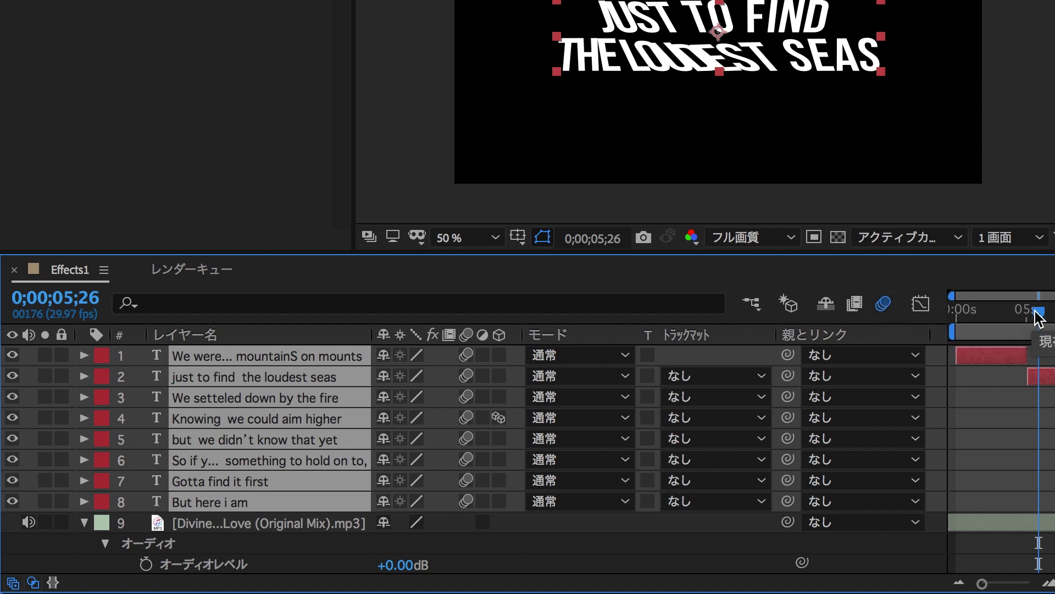
Step: Collapse the mp3 layer's audio properties and select the first lyric layer
drag(1039, 312, 998, 312)
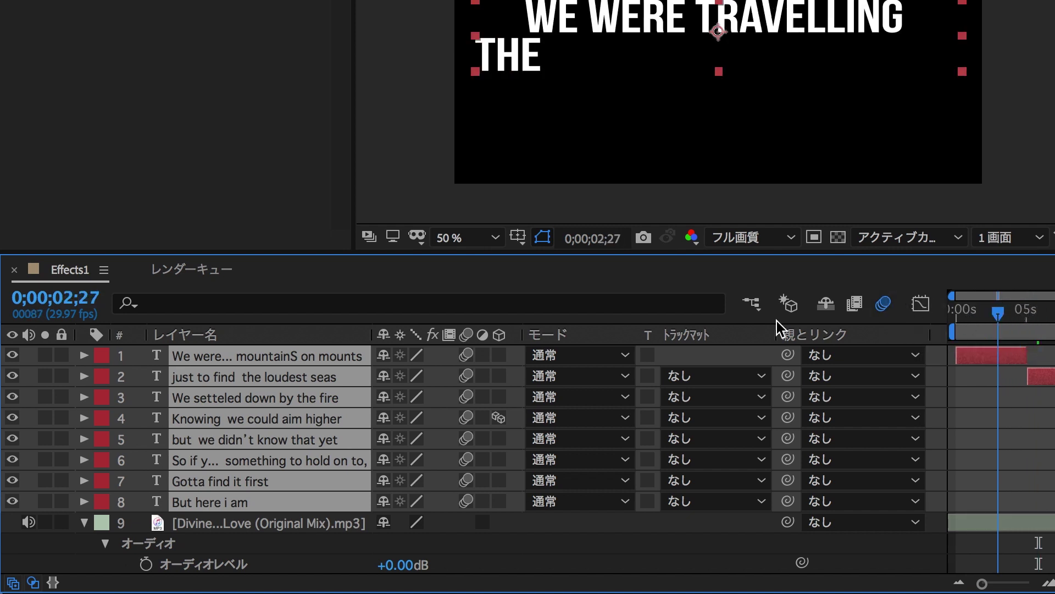
click(253, 526)
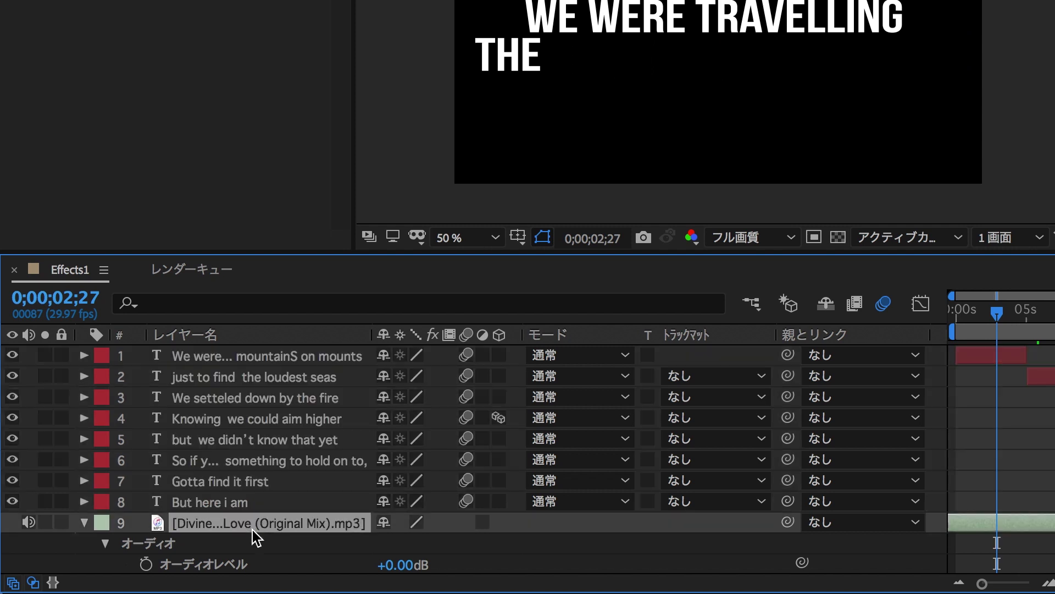
click(85, 523)
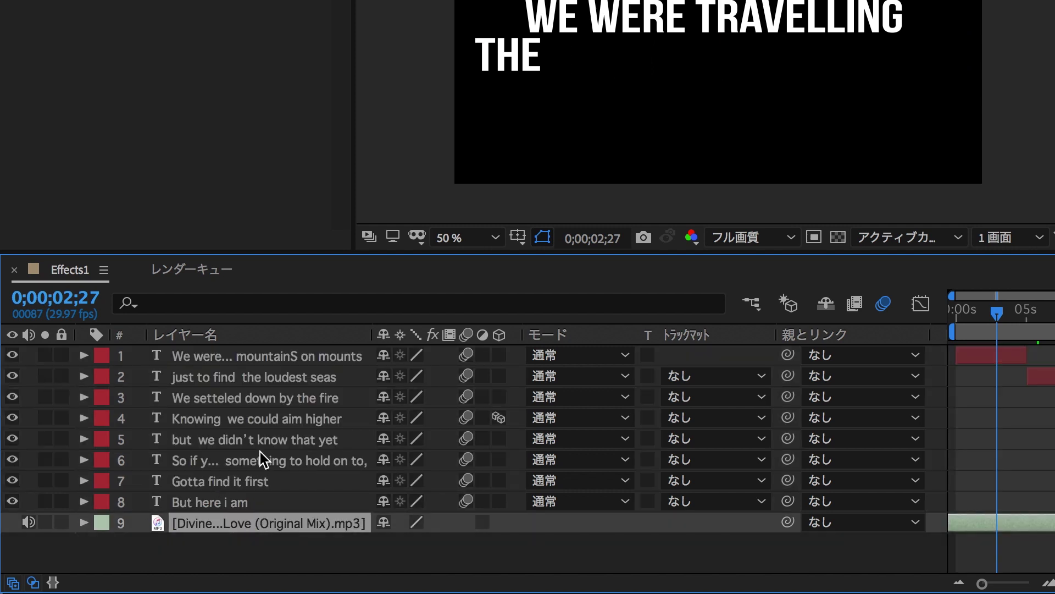
click(280, 361)
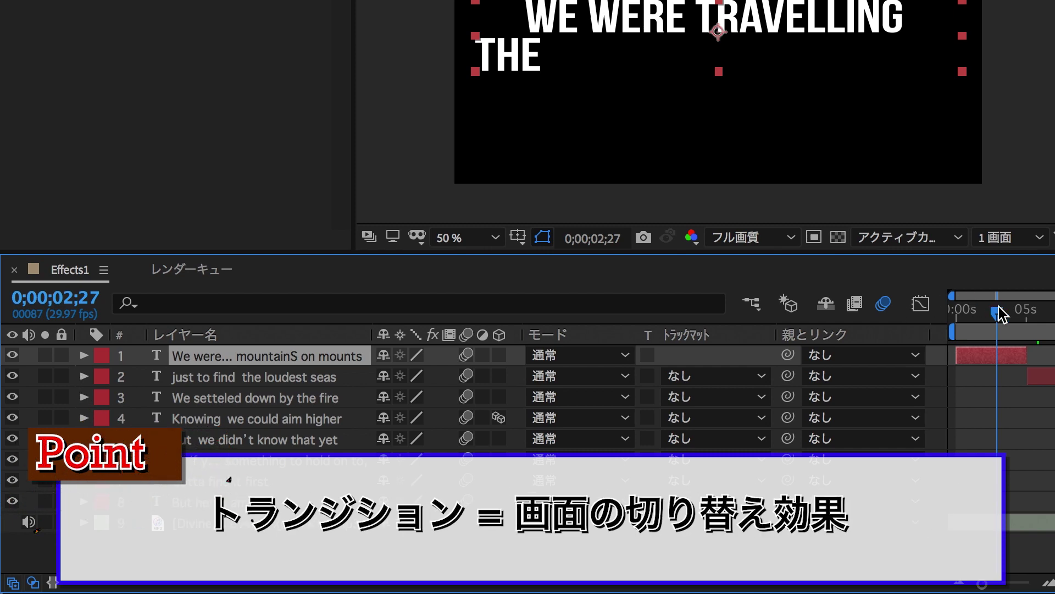
mouse_move(1001, 306)
mouse_down()
mouse_move(1031, 313)
mouse_move(1043, 330)
mouse_move(1021, 330)
mouse_up()
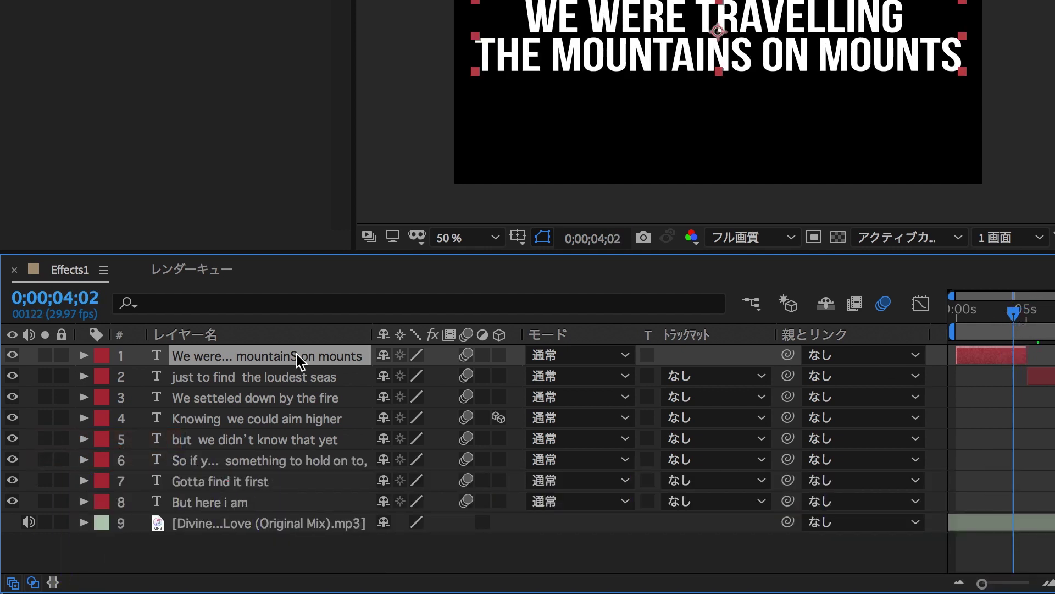
Step: Precompose the first lyric layer
right_click(295, 356)
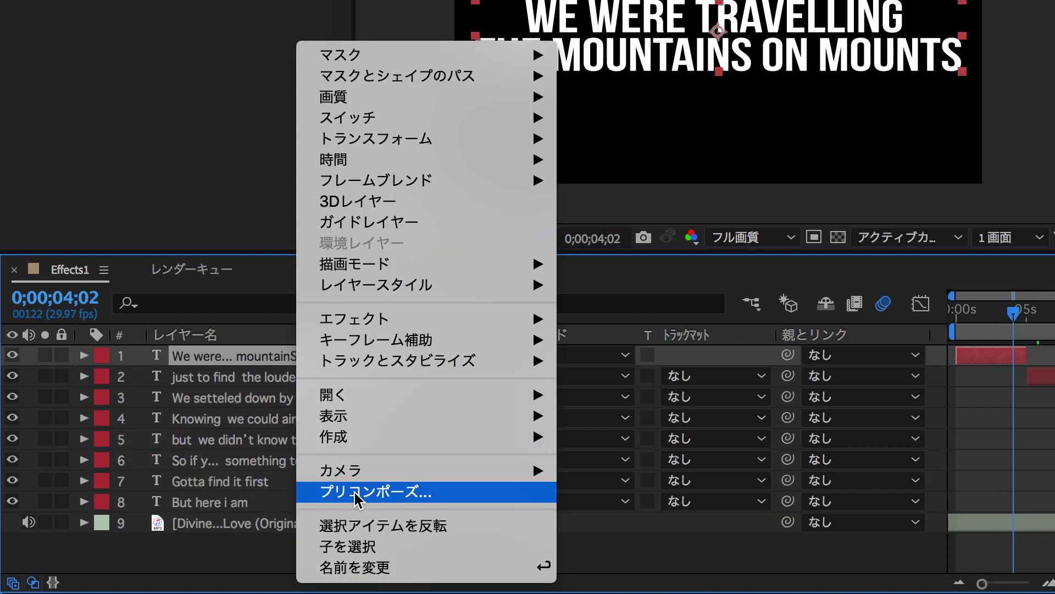
click(357, 491)
key(Return)
mouse_move(1013, 312)
mouse_down()
mouse_move(999, 324)
mouse_move(1030, 330)
mouse_up()
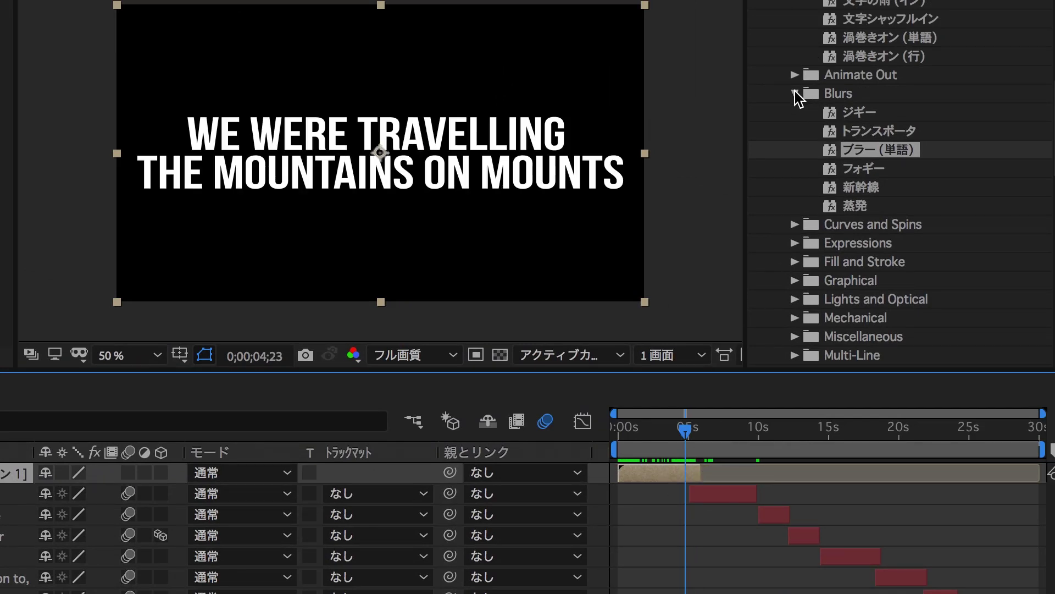
click(795, 94)
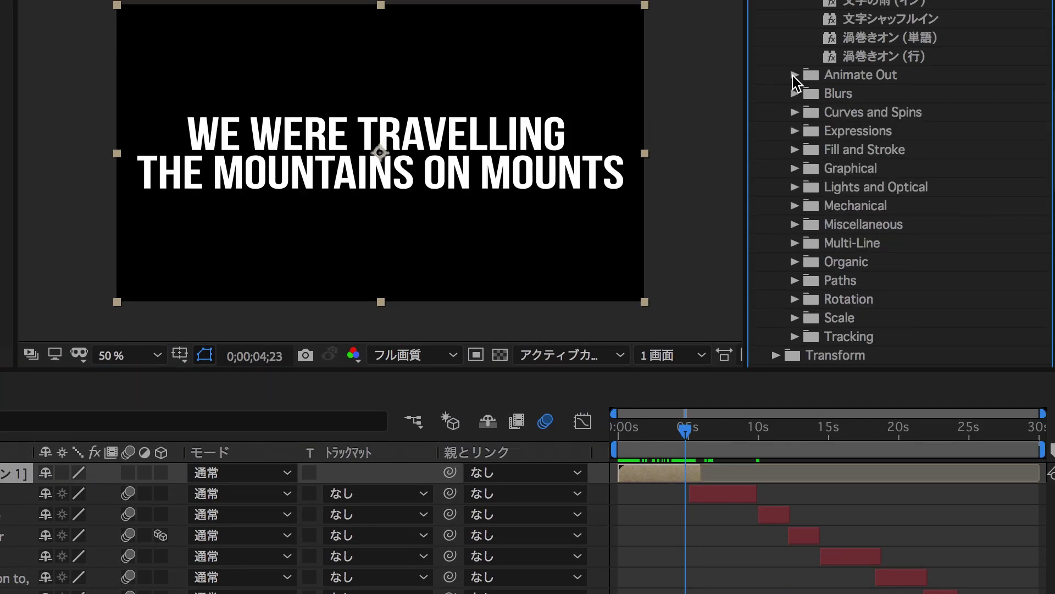
click(795, 76)
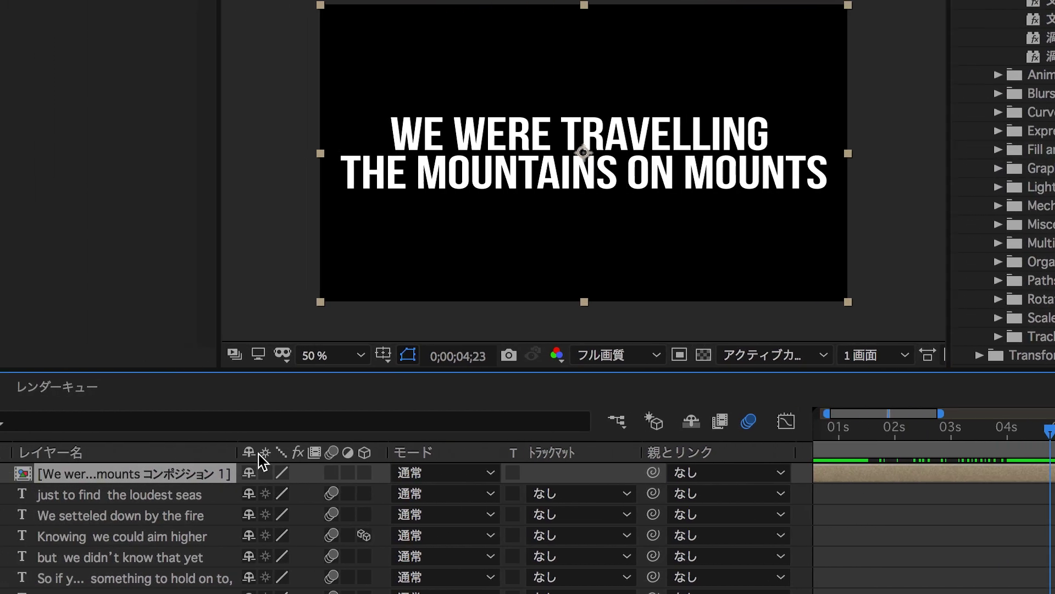
Step: Keyframe the precomp's Position sliding right to 2923,540 over ten frames, with Easy Ease
key(p)
click(138, 493)
key(shift+Page_Down)
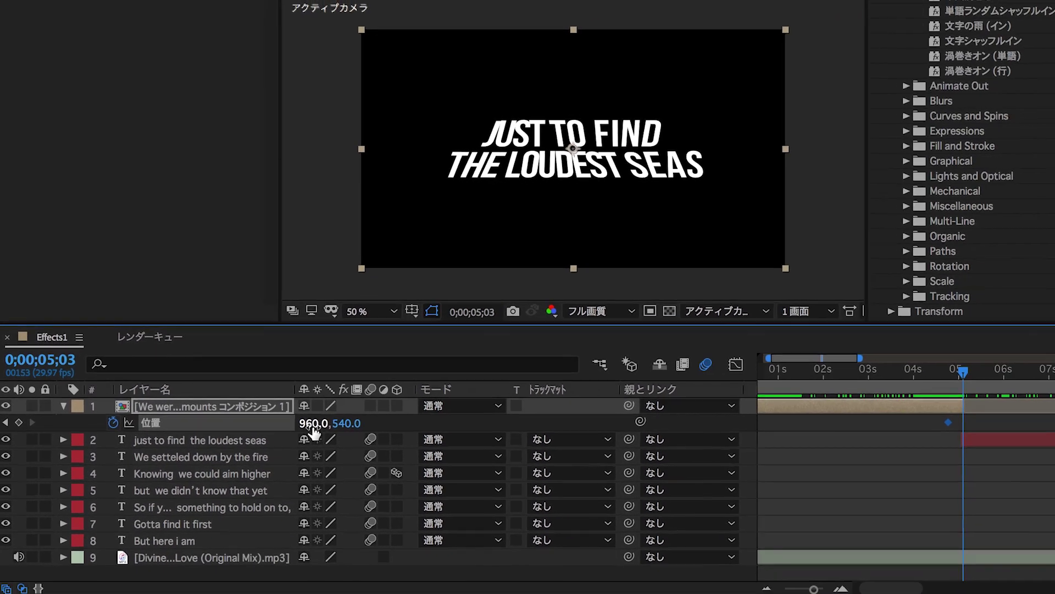
drag(313, 432, 613, 371)
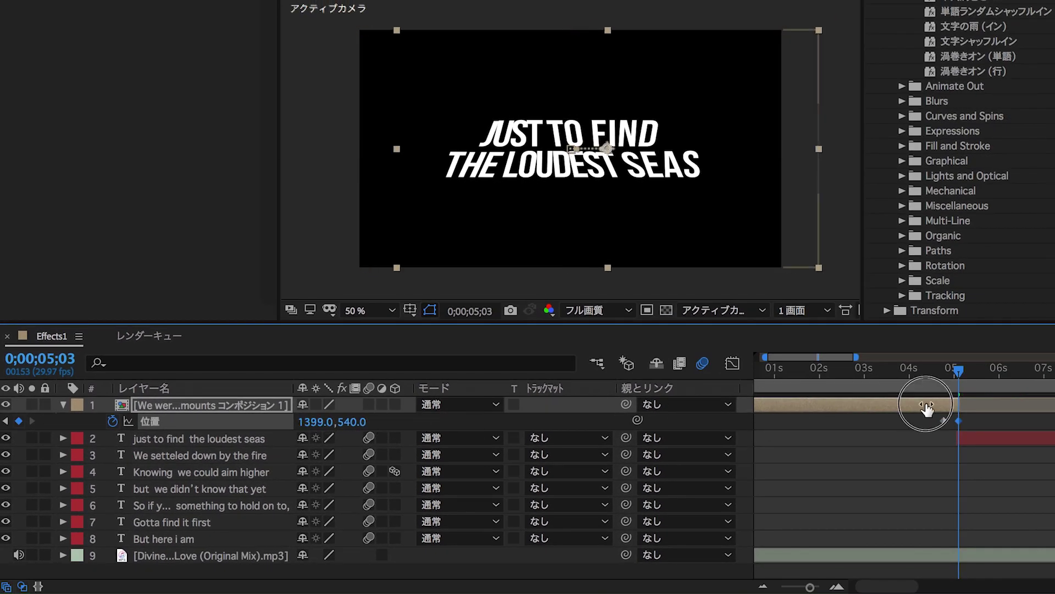
drag(316, 421, 896, 413)
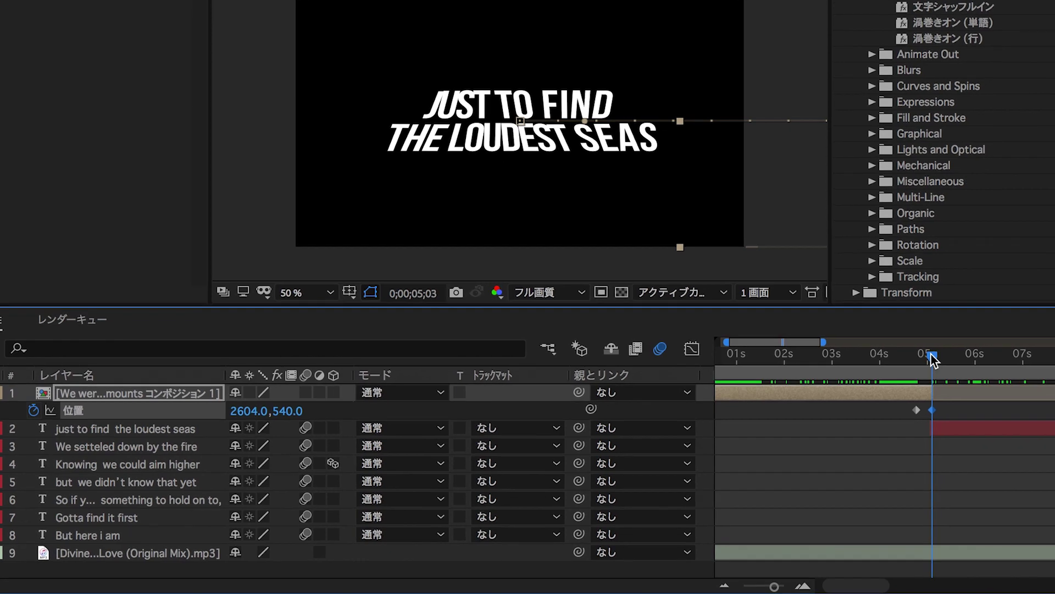
drag(954, 363, 945, 428)
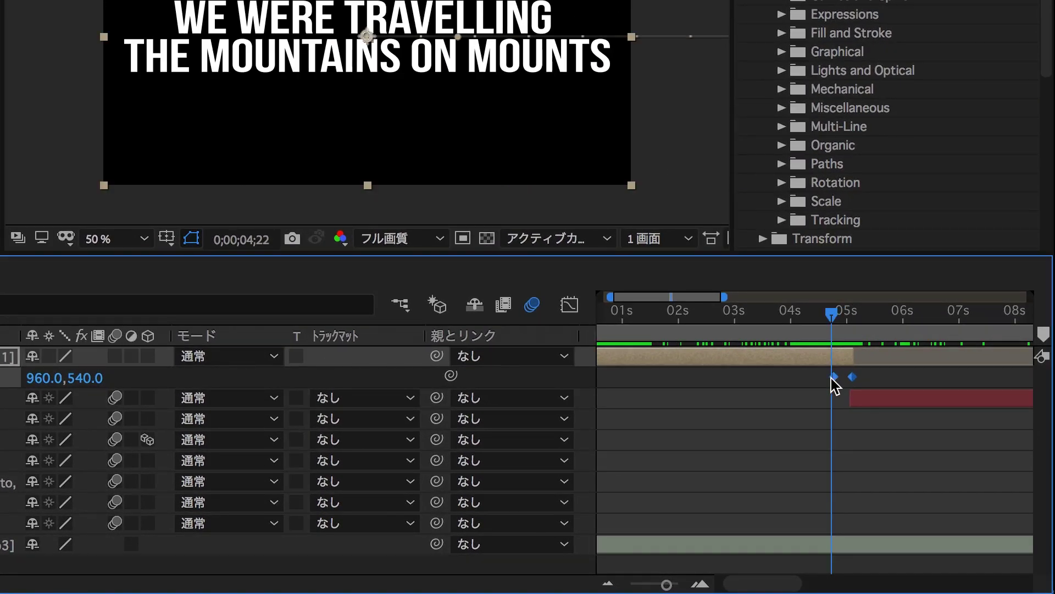
right_click(832, 378)
mouse_move(745, 570)
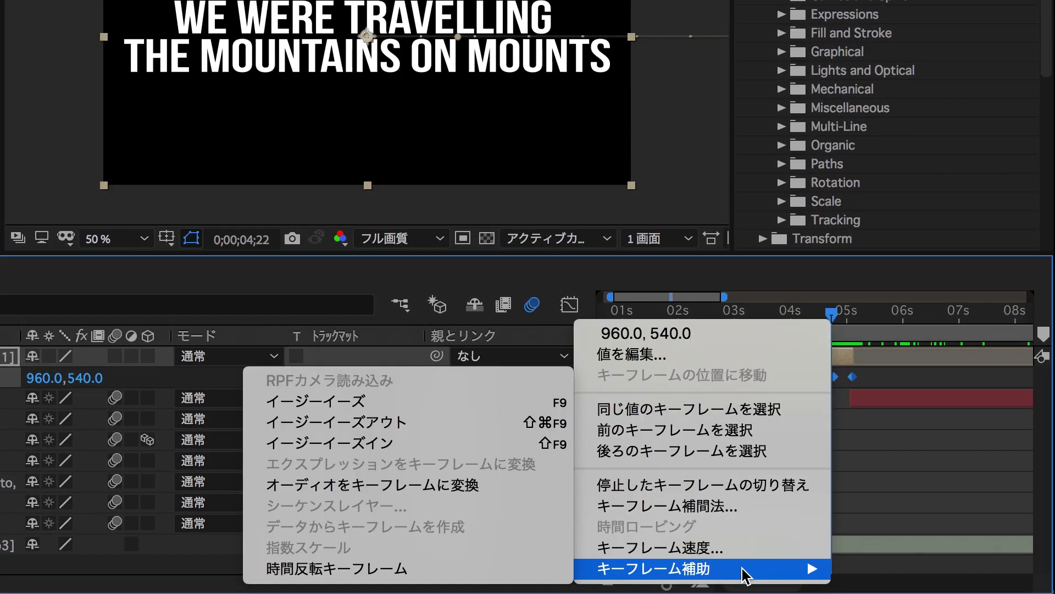
click(413, 404)
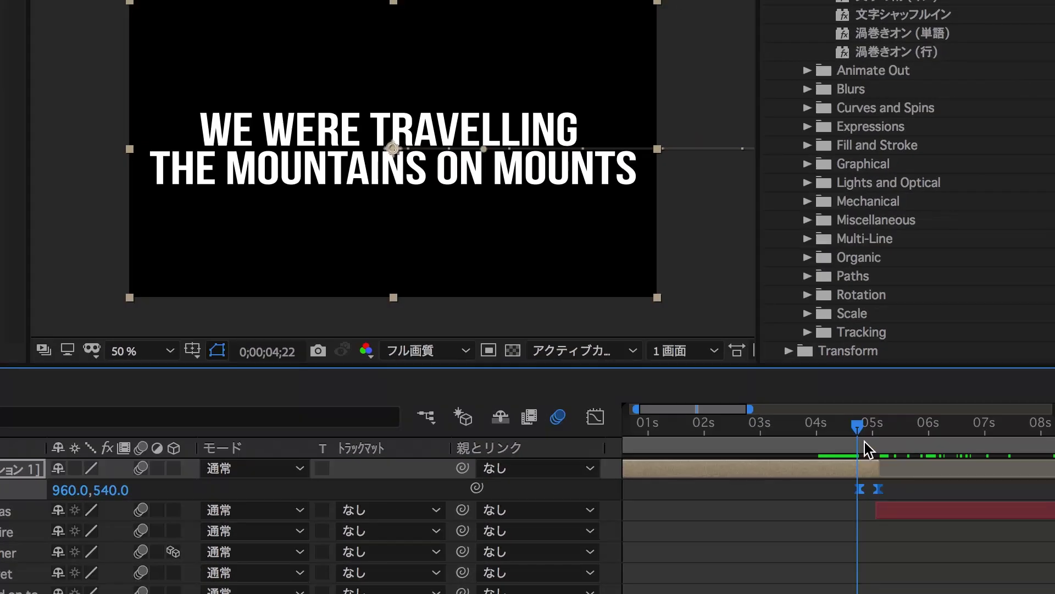
key(space)
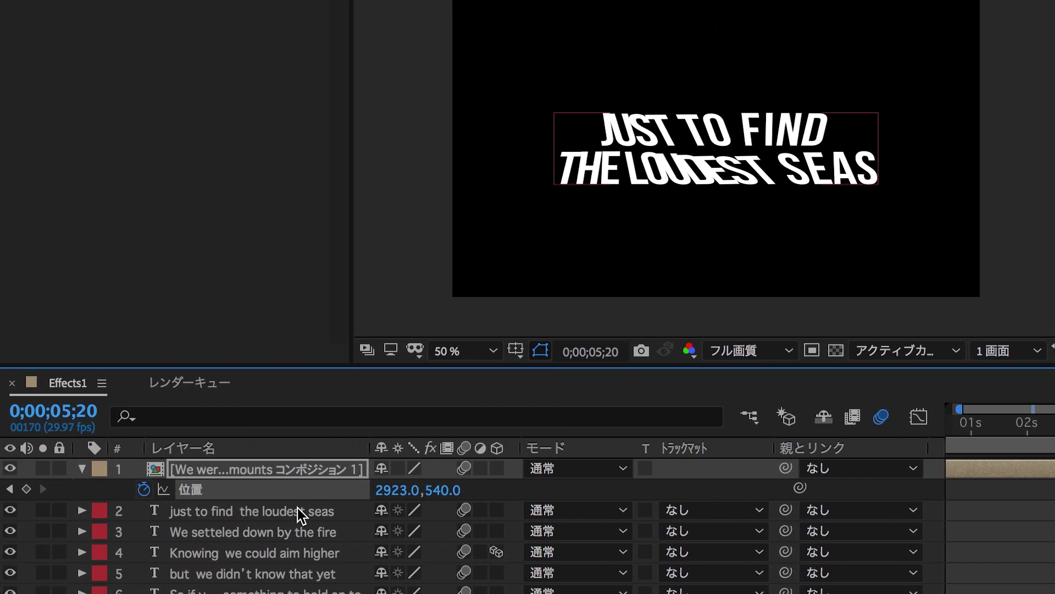
Step: Precompose the second lyric and trim it to start at 4;23
right_click(302, 399)
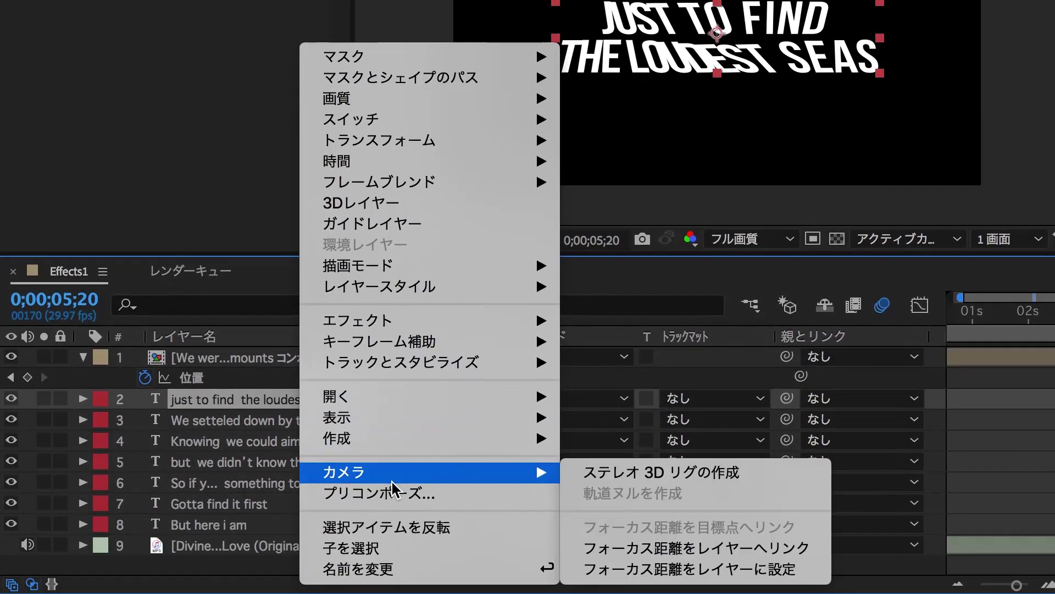
click(385, 493)
key(Return)
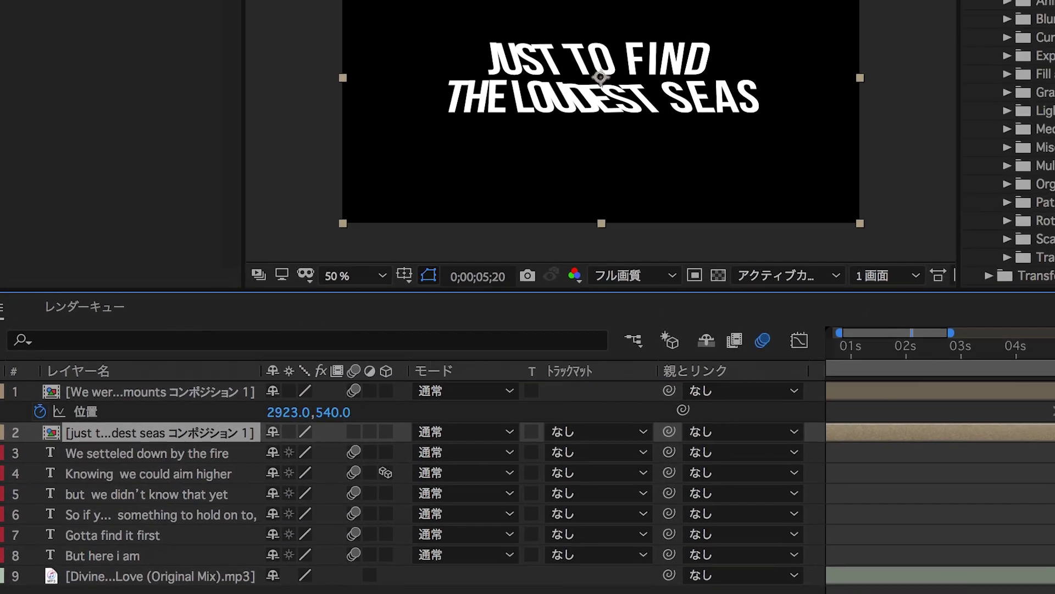
click(882, 407)
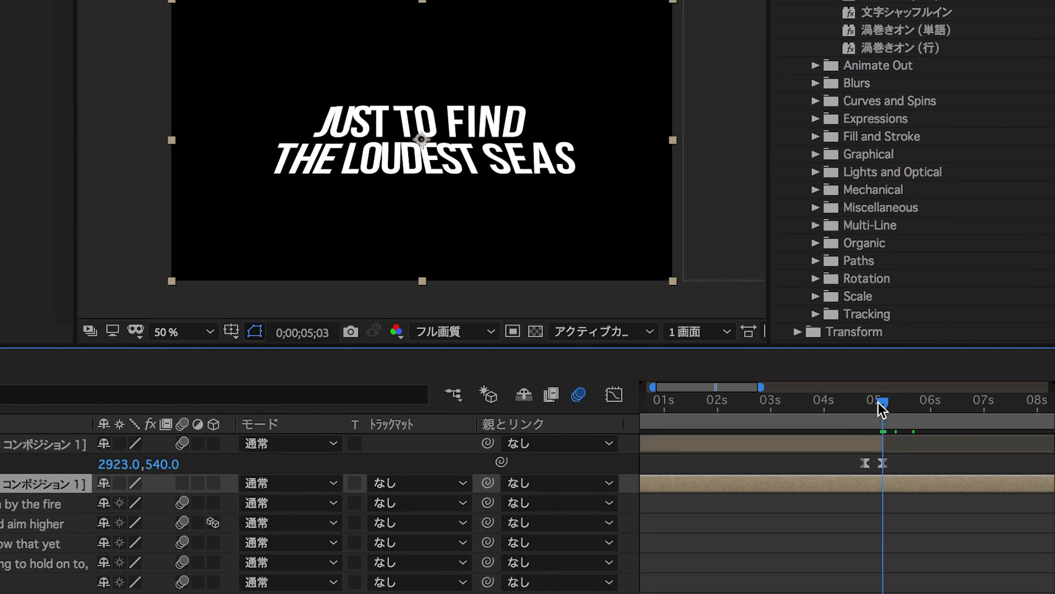
drag(874, 400, 861, 401)
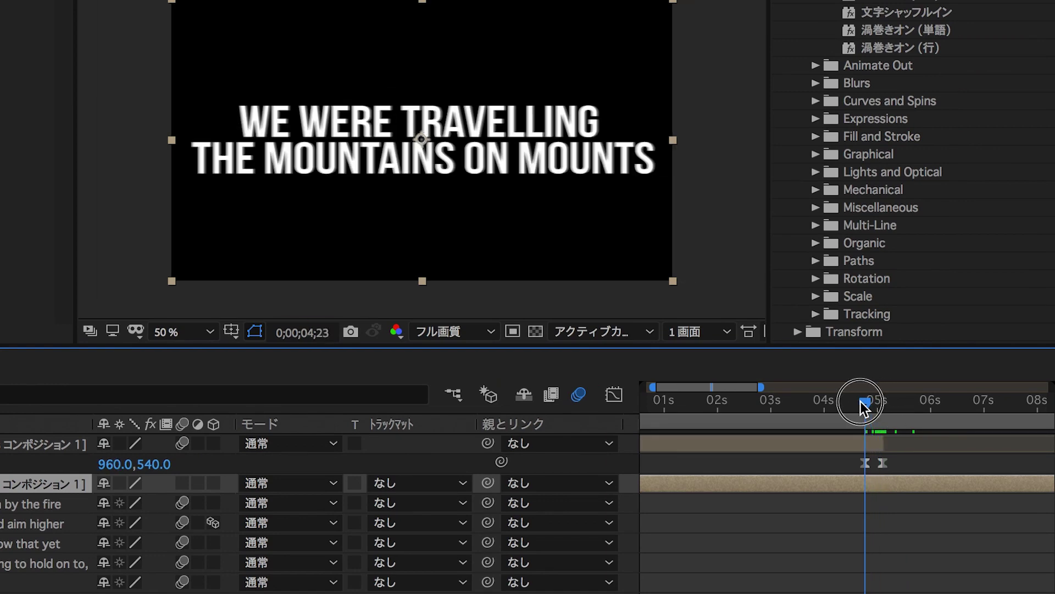
key(alt+bracketleft)
Step: Keyframe its Position from -1002,540 at 4;23 to 960 at 5;03 with Easy Ease
key(Page_Down)
key(Page_Down)
key(Page_Down)
key(p)
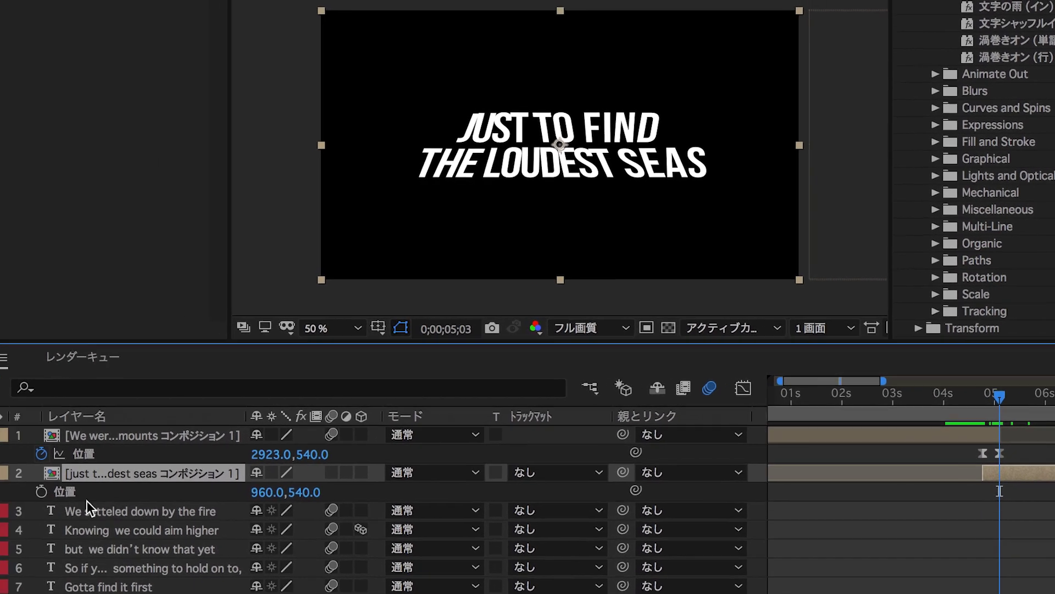
click(64, 490)
key(Page_Up)
key(Page_Up)
key(Page_Up)
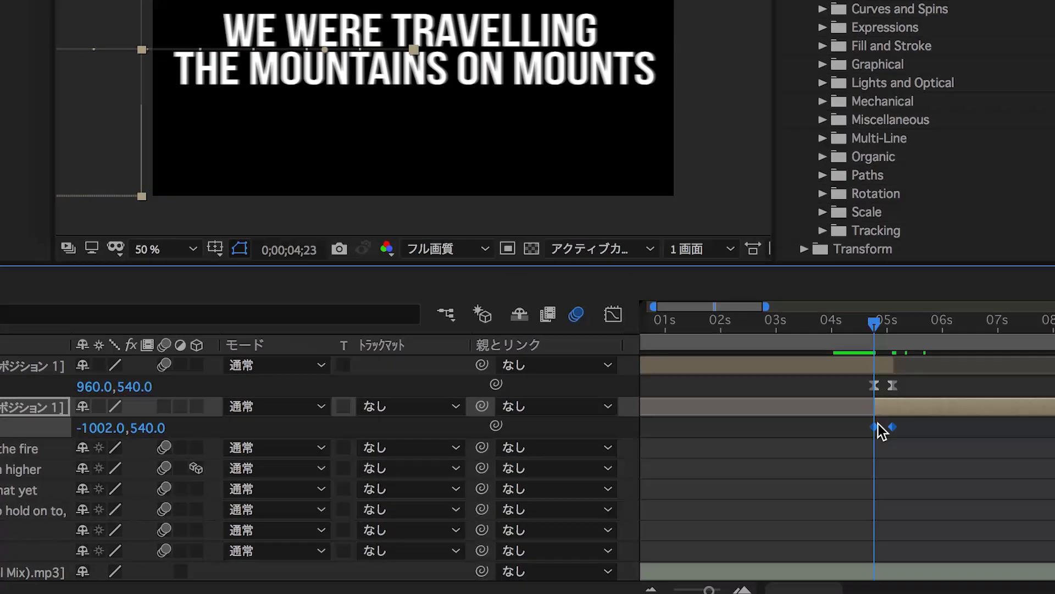
right_click(1016, 489)
mouse_move(801, 569)
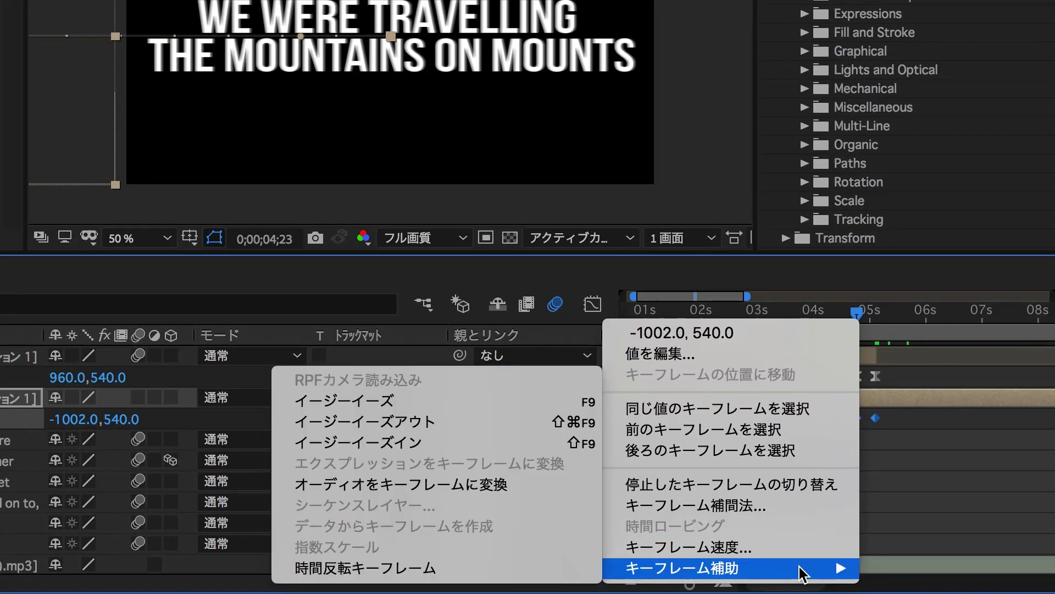
click(475, 404)
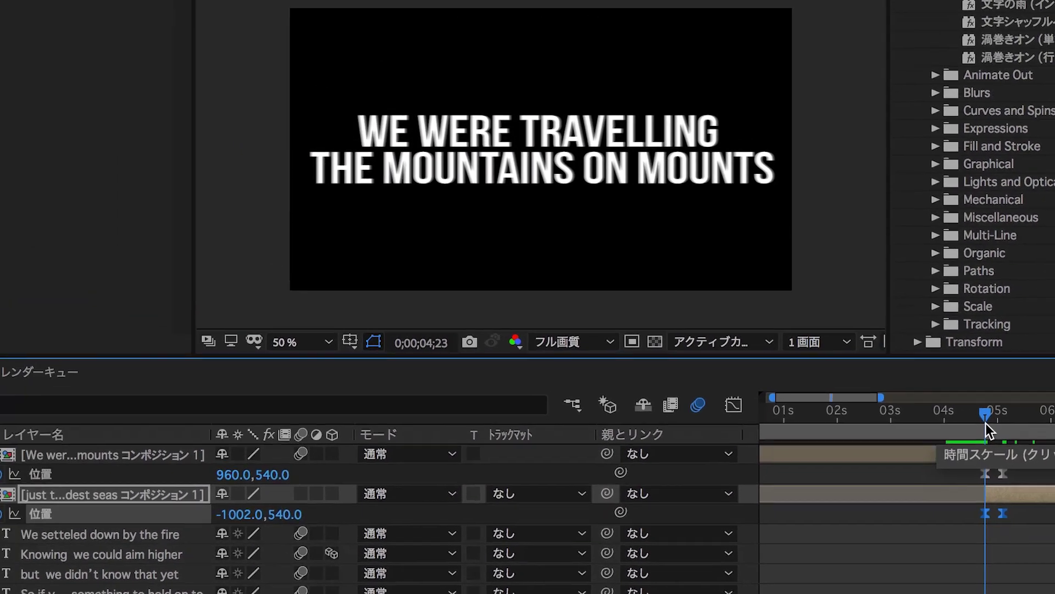
key(space)
mouse_move(992, 428)
mouse_down()
mouse_move(982, 416)
mouse_move(1005, 438)
mouse_up()
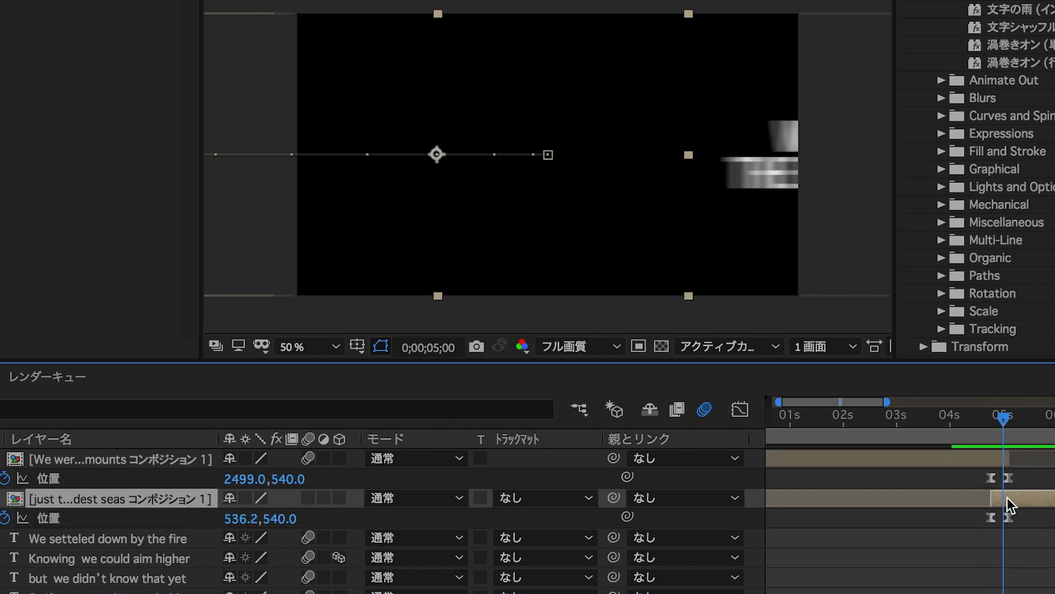
double_click(1008, 504)
click(837, 460)
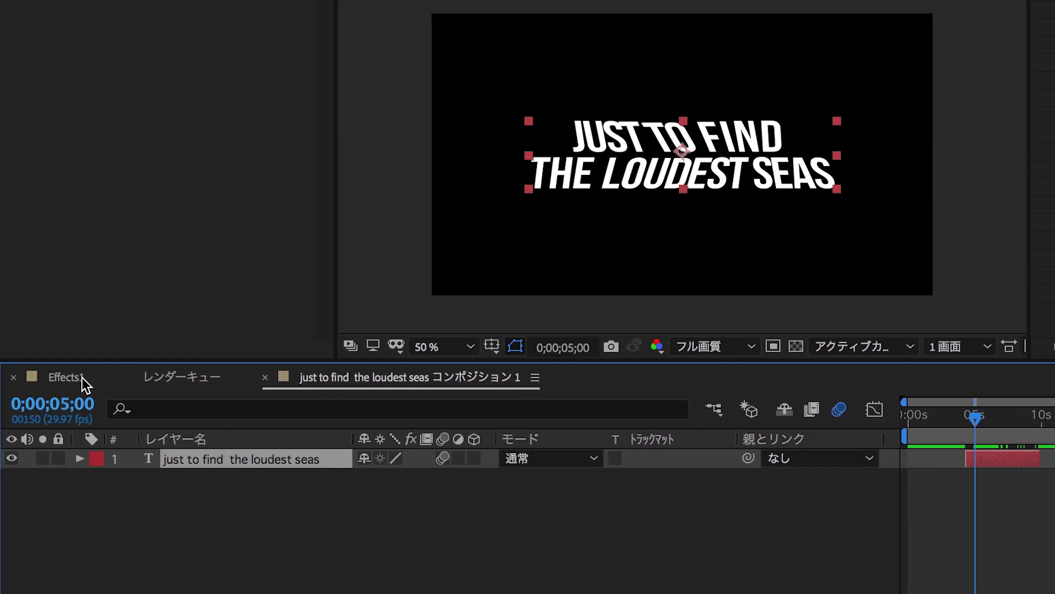
click(66, 377)
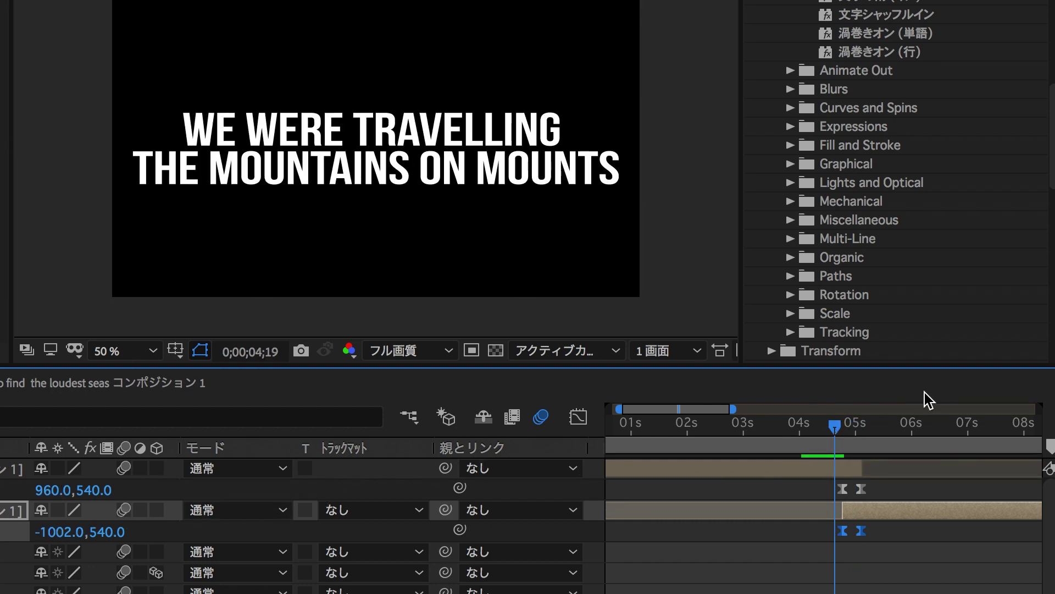
drag(850, 436, 832, 433)
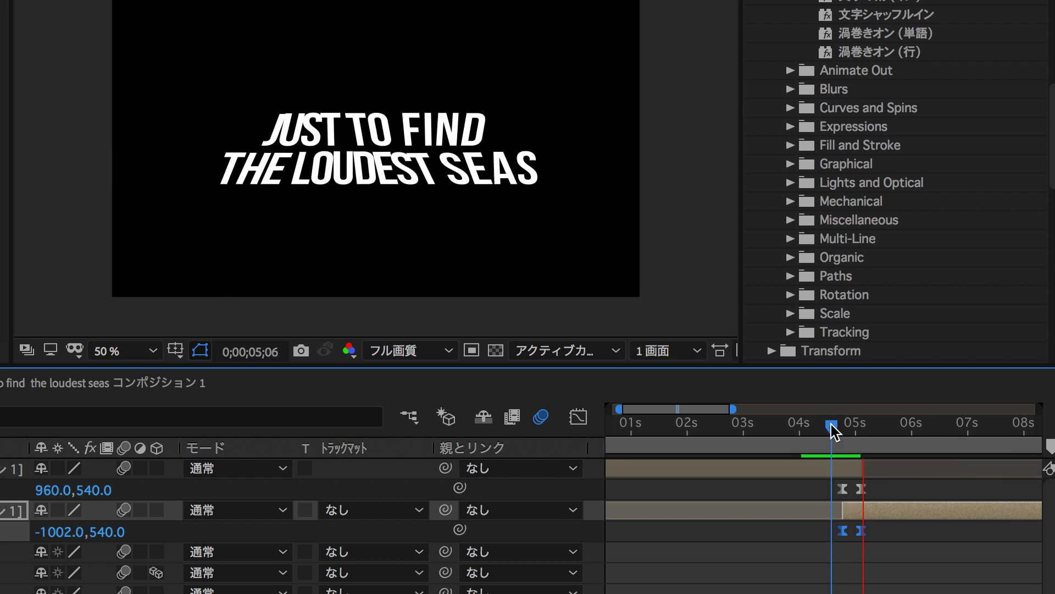
click(831, 431)
key(space)
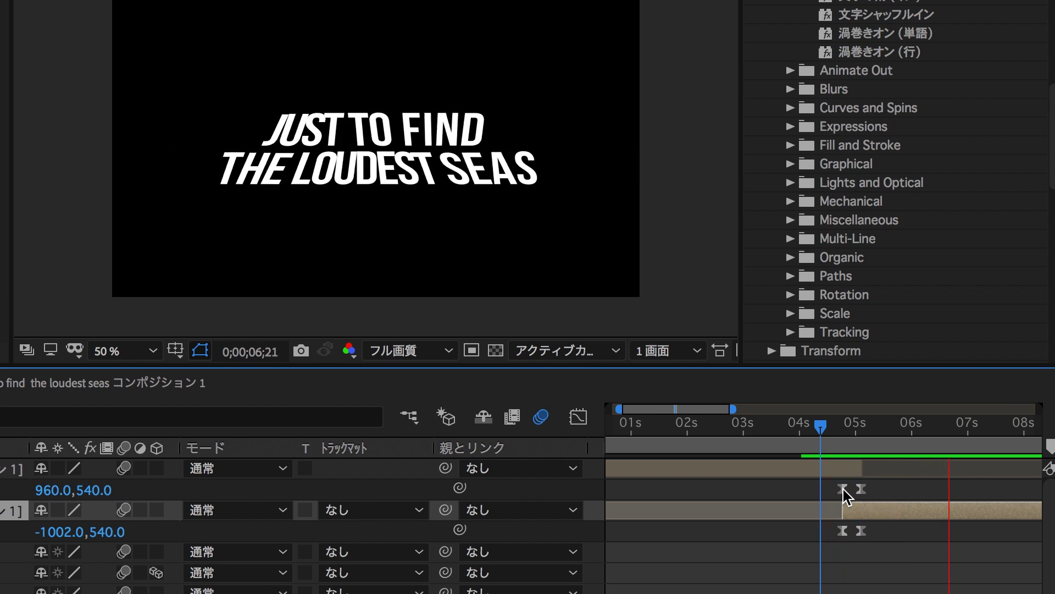
scroll(843, 495, down, 3)
scroll(844, 495, down, 3)
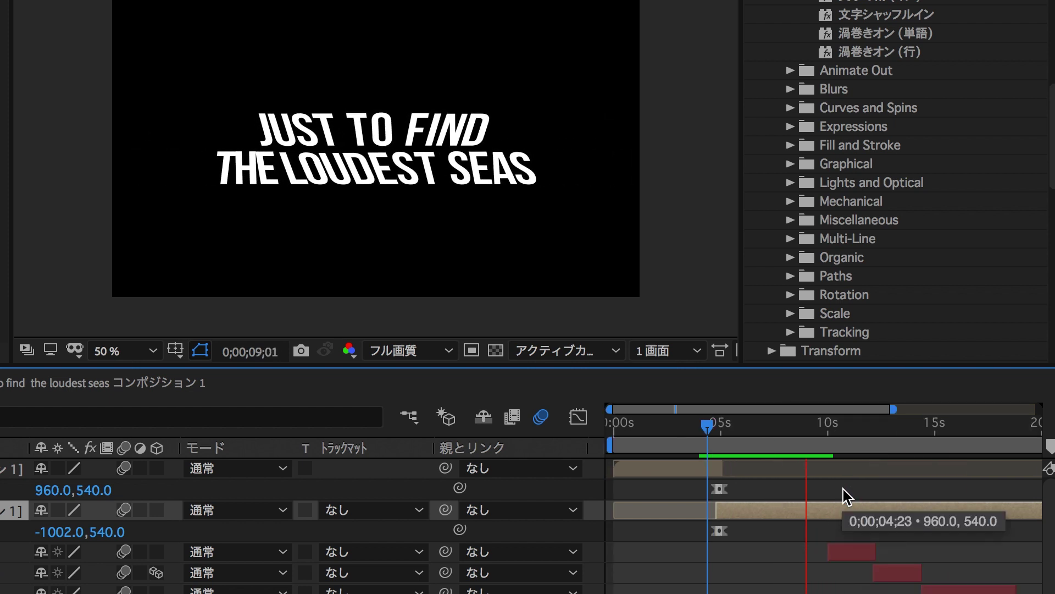
Step: Trim the second lyric precomp's out point to 10;05
click(836, 428)
drag(839, 428, 832, 428)
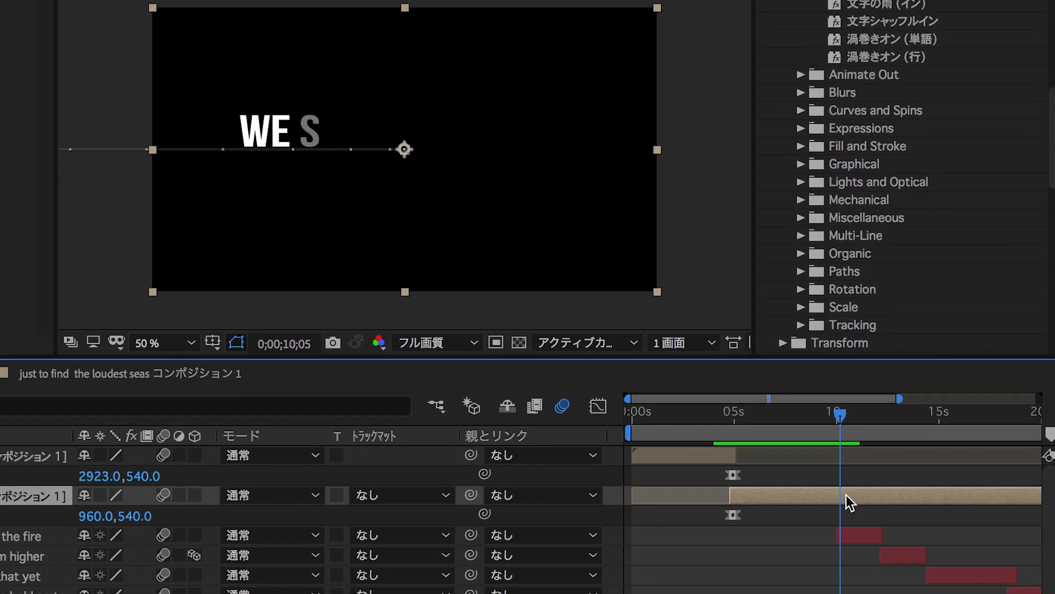
key(alt+bracketright)
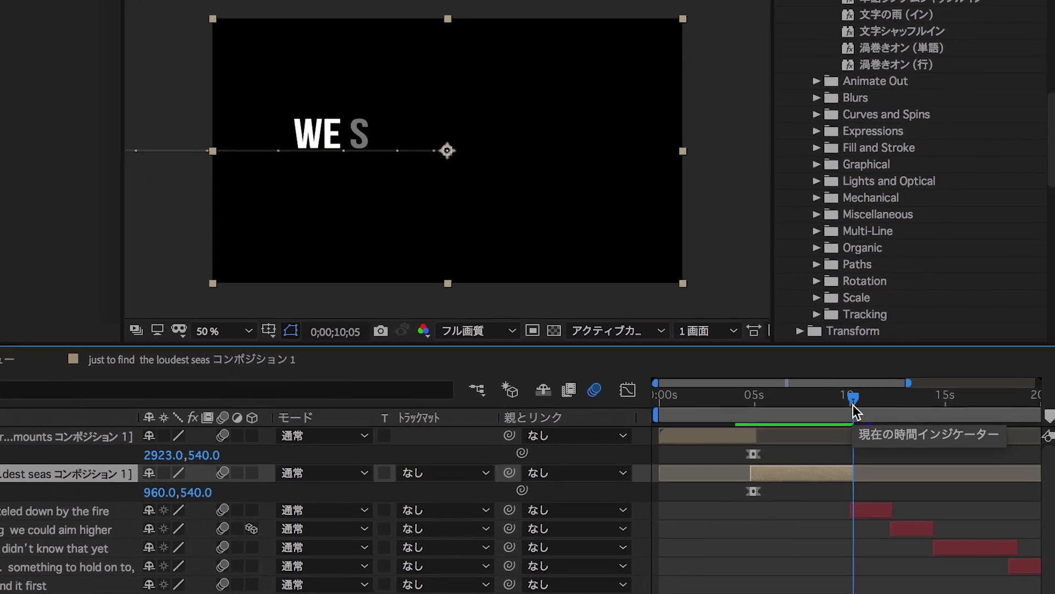
Step: Add Position keyframes at 9;25 and 10;05 sliding the precomp right, then preview
key(alt+shift+p)
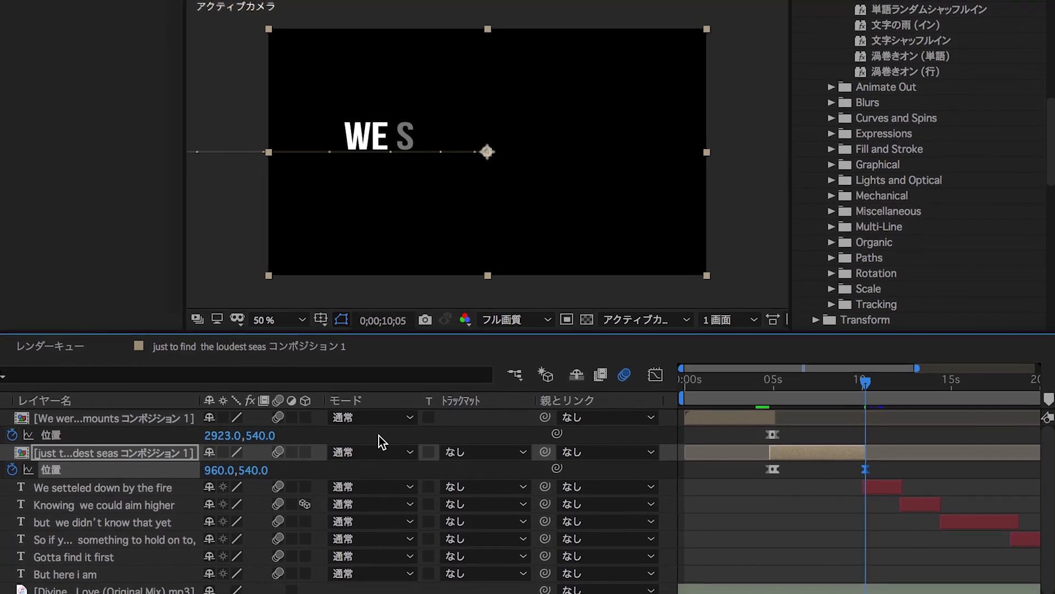
key(shift+Page_Up)
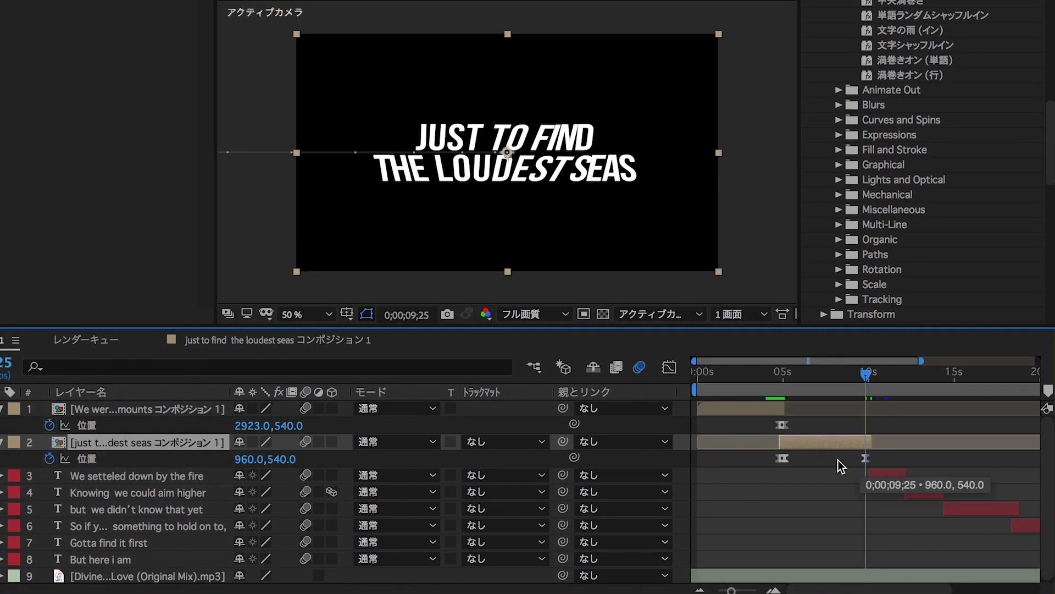
drag(252, 459, 334, 464)
key(shift+Page_Down)
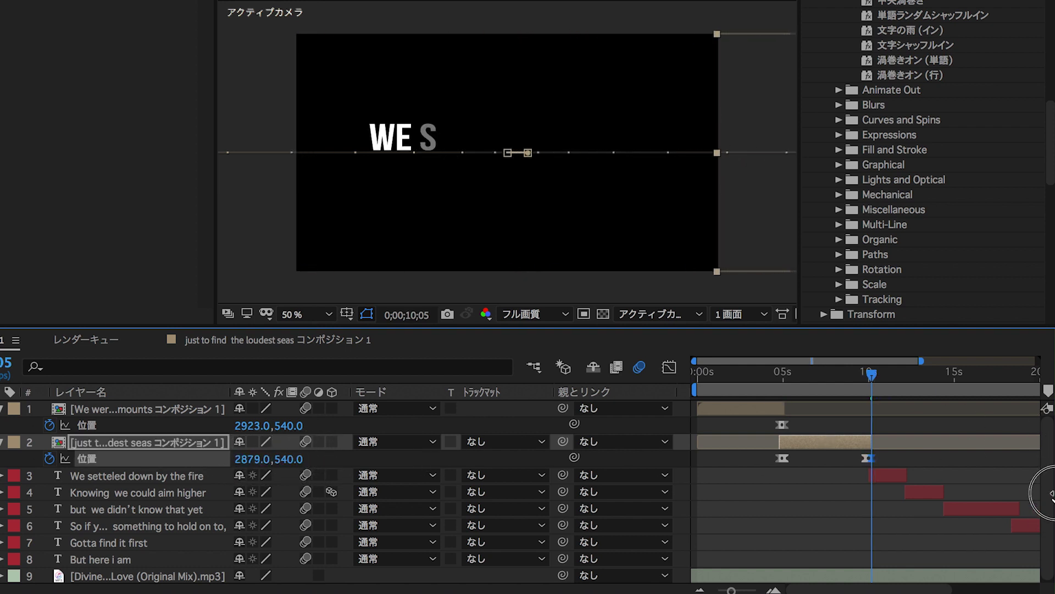
click(781, 376)
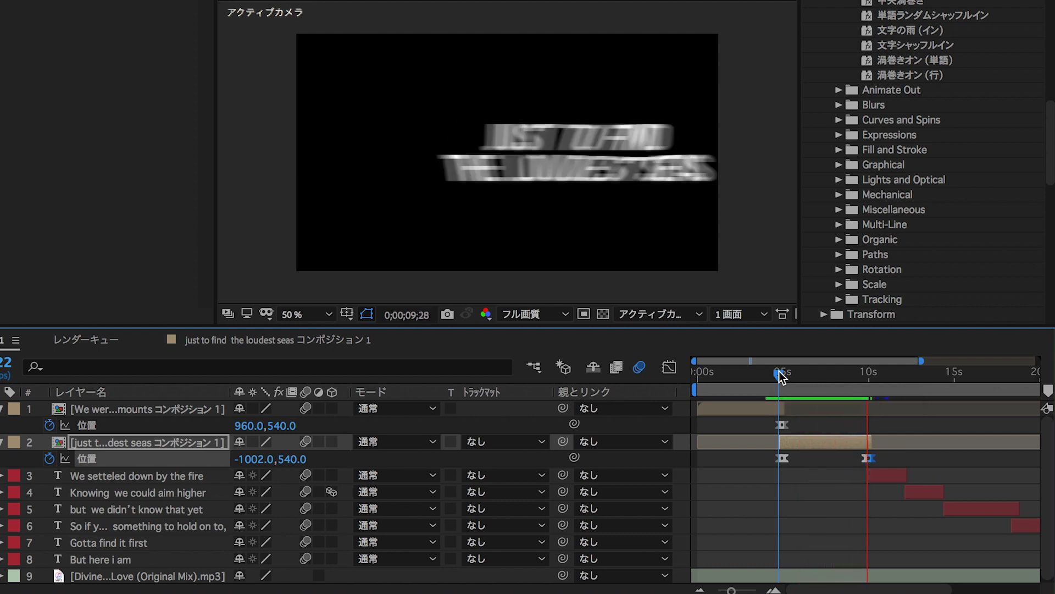
click(780, 376)
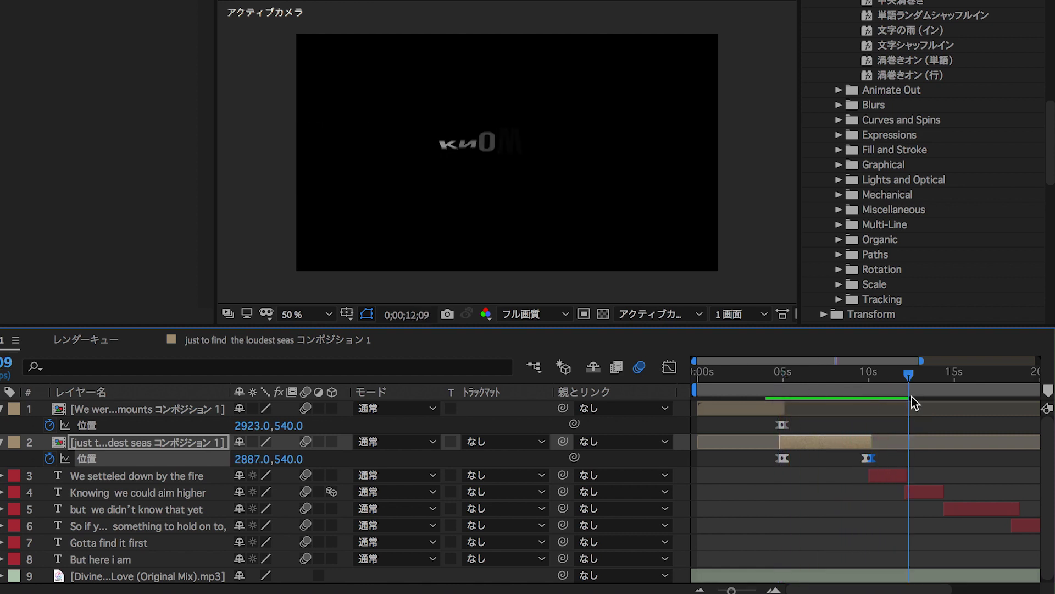
drag(820, 378, 773, 378)
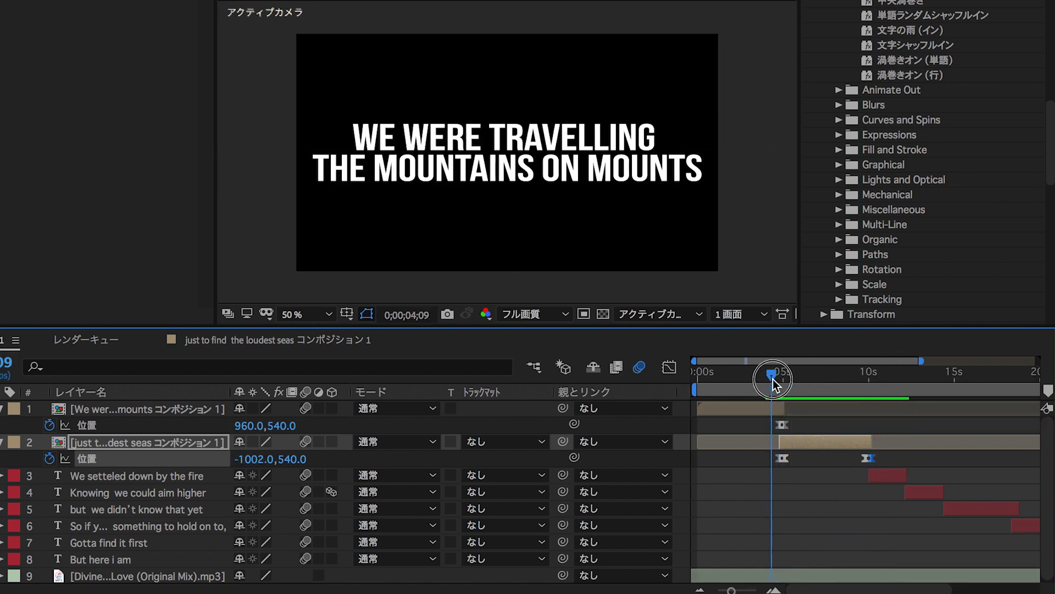